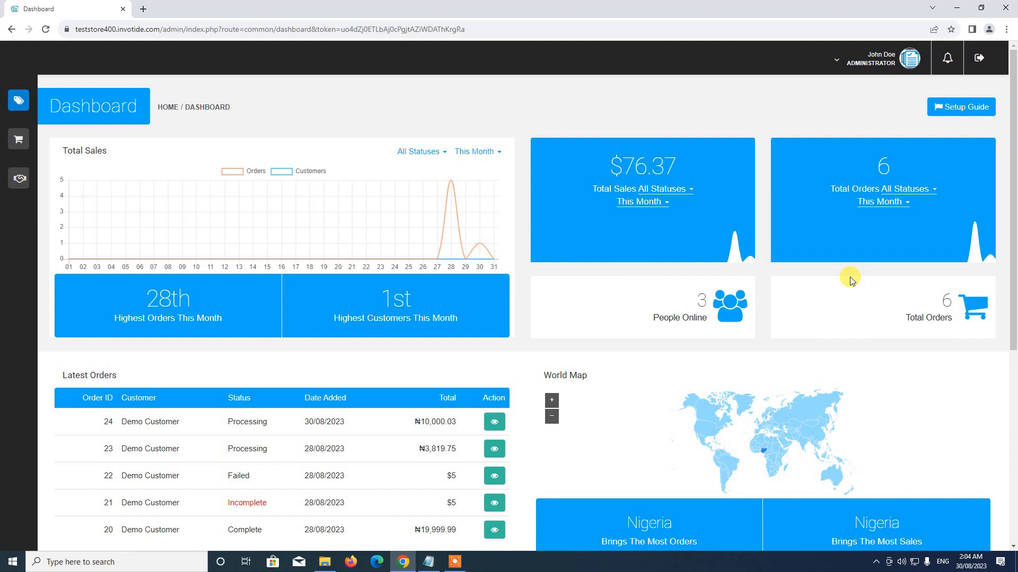
Open the Point of Sale (POS) page from the sidebar's Sales Channels section.
mouse_move(8, 131)
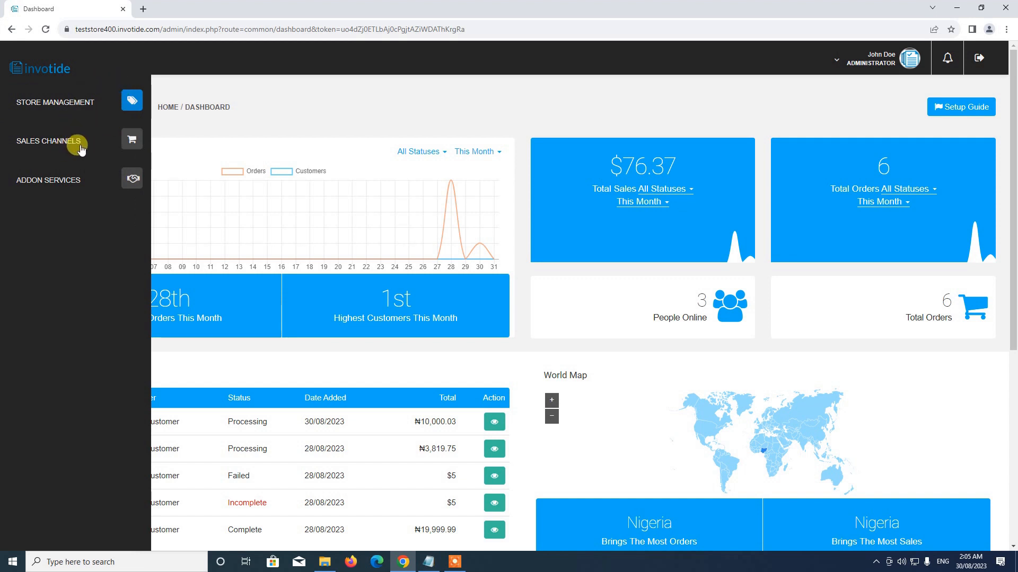
left_click(128, 145)
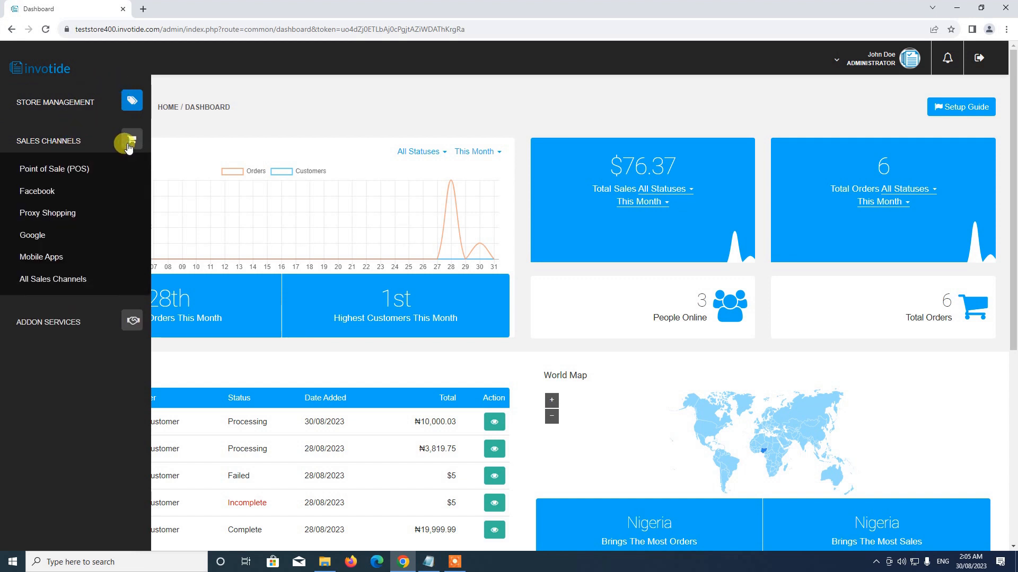
left_click(63, 168)
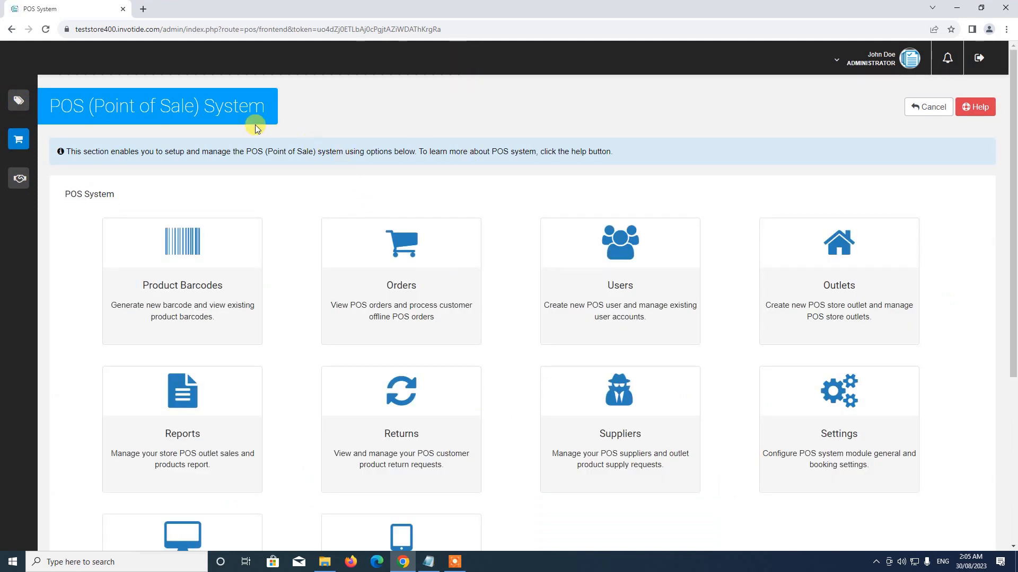
scroll(357, 191, "down", 5)
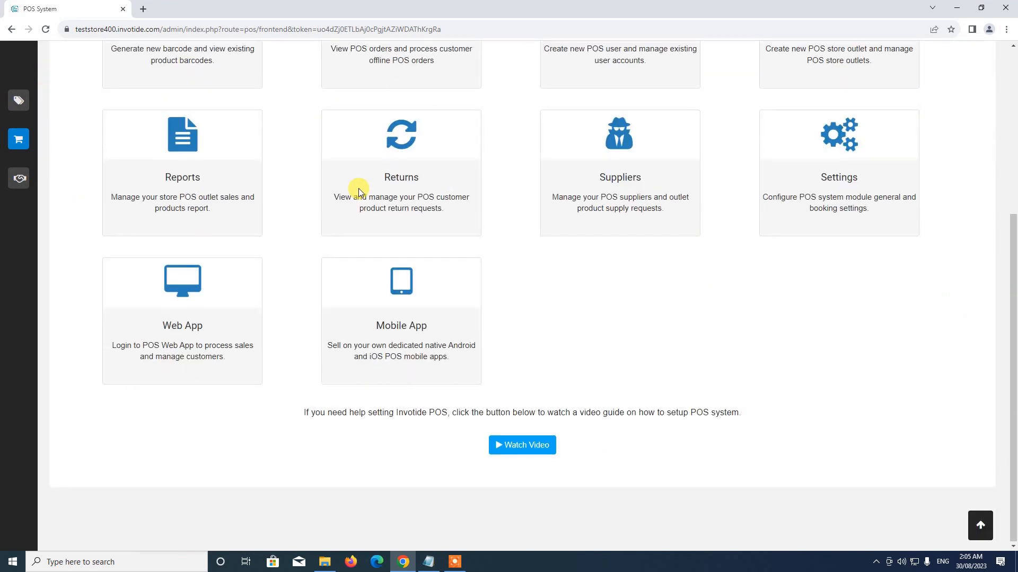
scroll(357, 199, "up", 5)
scroll(484, 281, "down", 5)
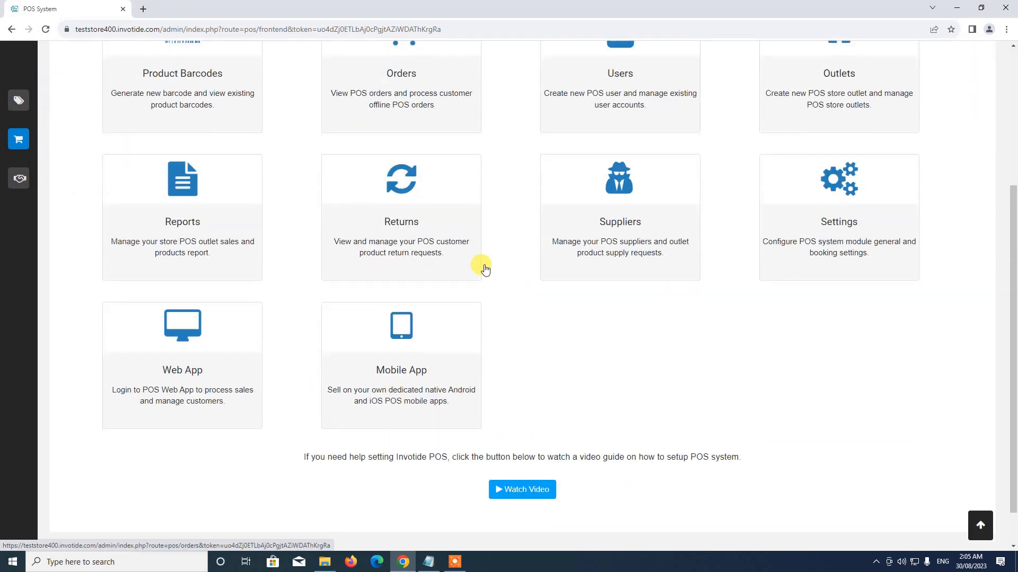
scroll(482, 265, "up", 5)
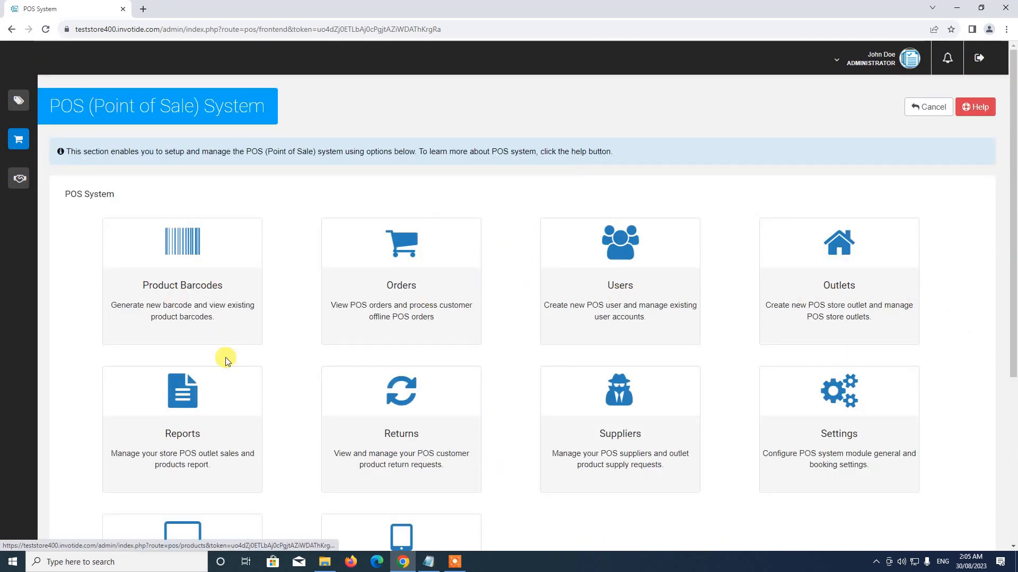
scroll(250, 345, "down", 2)
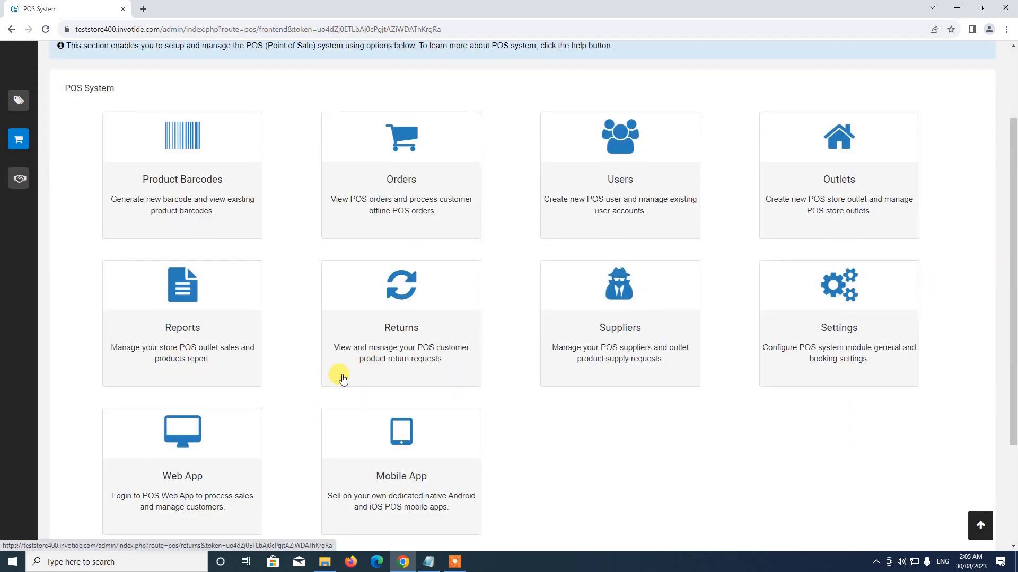
scroll(318, 344, "up", 2)
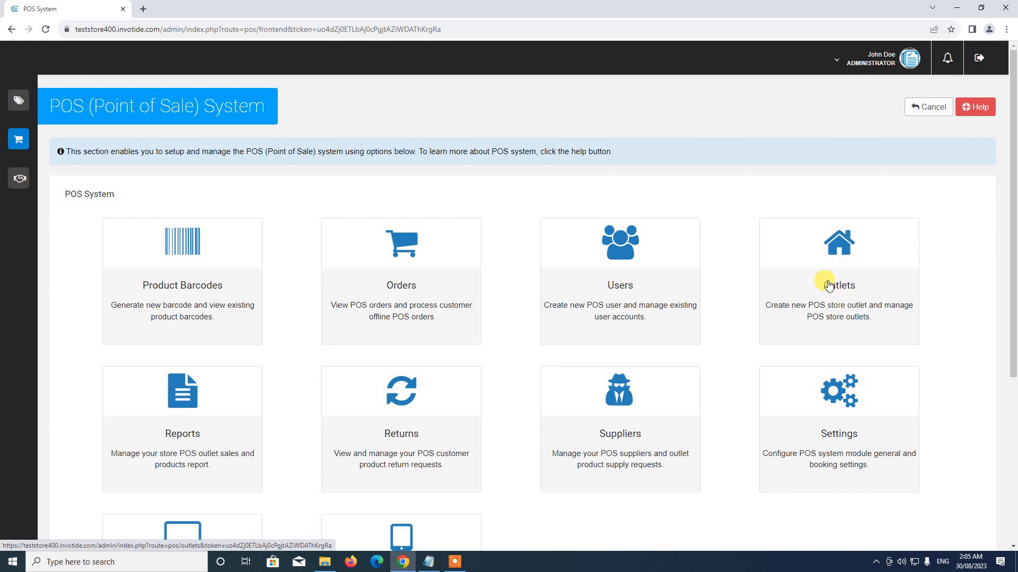
scroll(557, 286, "down", 4)
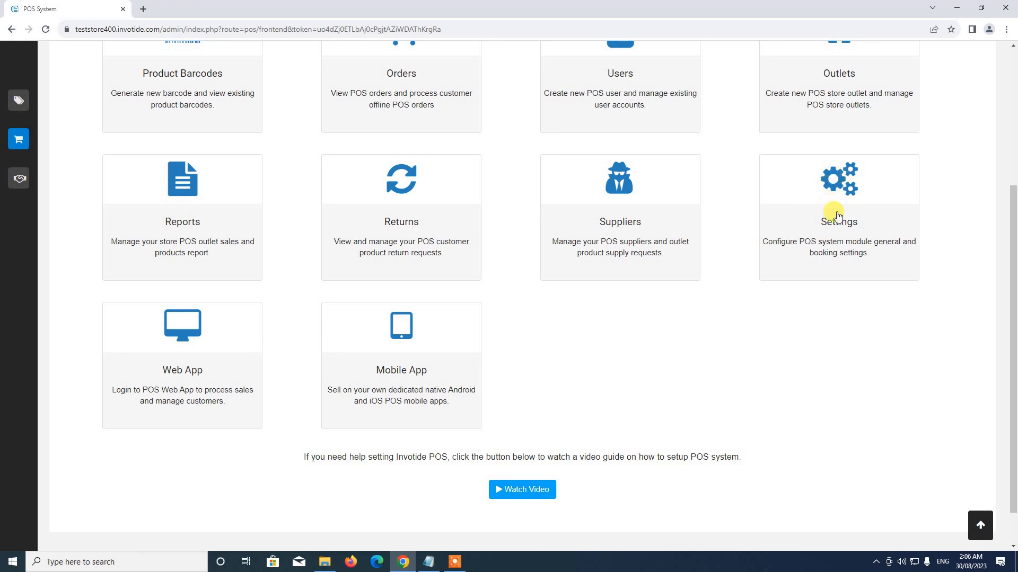
scroll(514, 265, "down", 1)
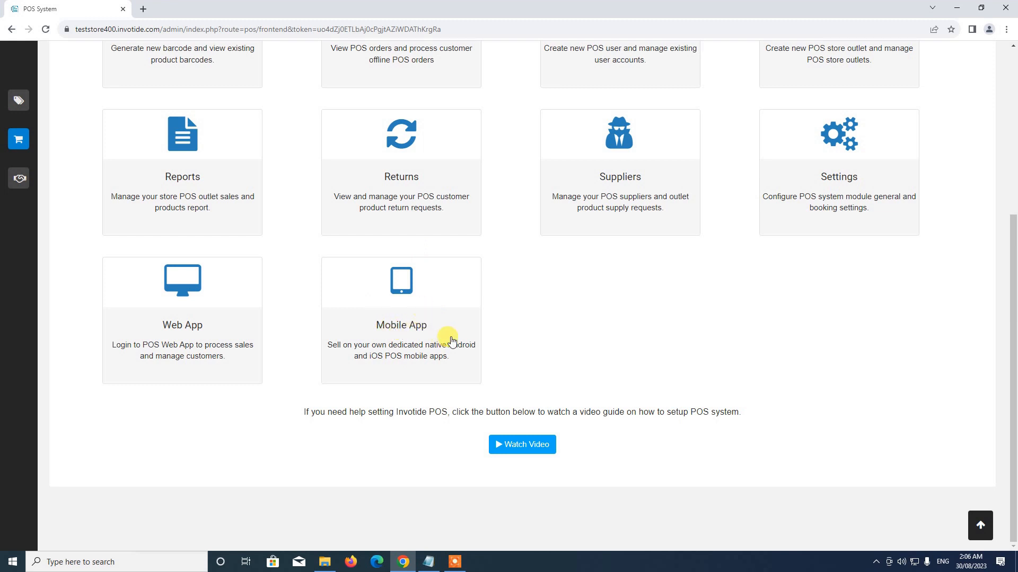
scroll(450, 340, "up", 4)
scroll(451, 339, "down", 4)
scroll(450, 339, "up", 3)
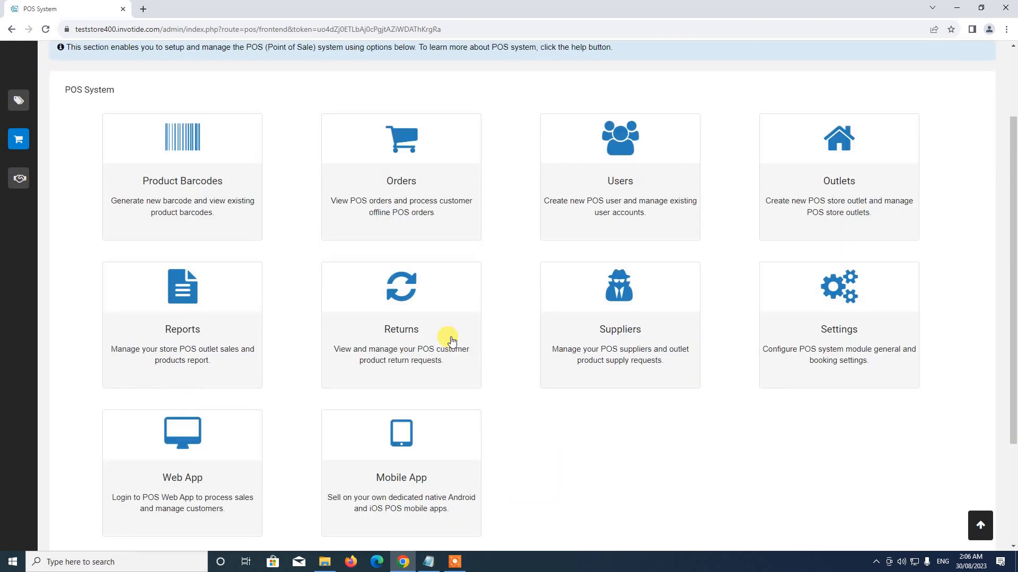
scroll(424, 302, "up", 2)
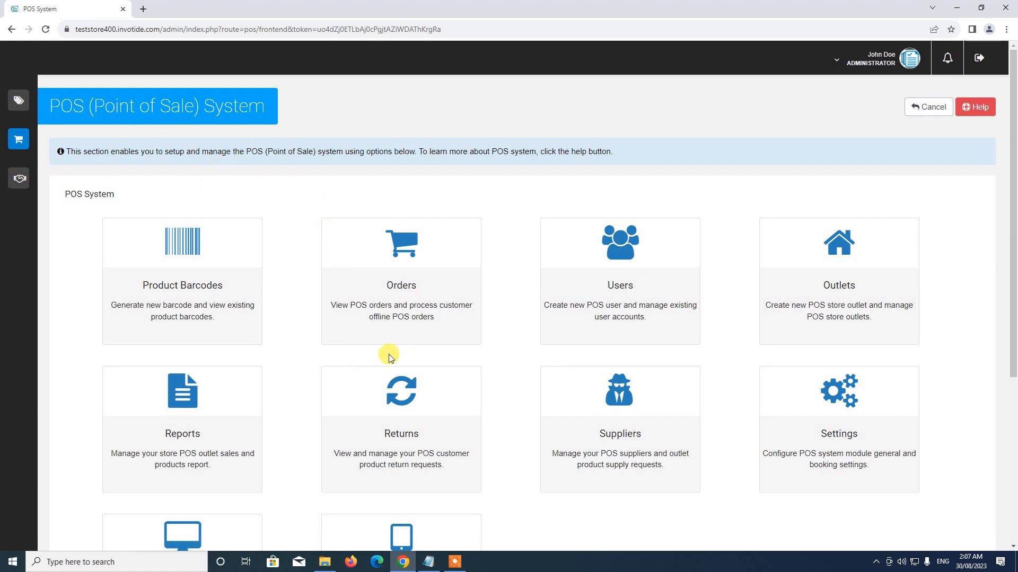
scroll(492, 364, "down", 3)
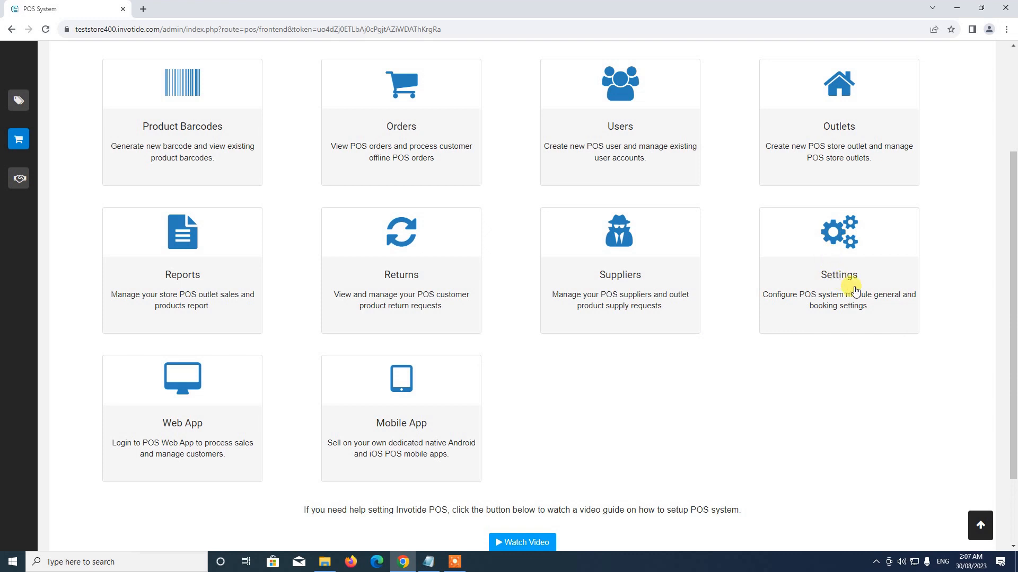
Open General Settings from the POS Settings tile.
left_click(838, 265)
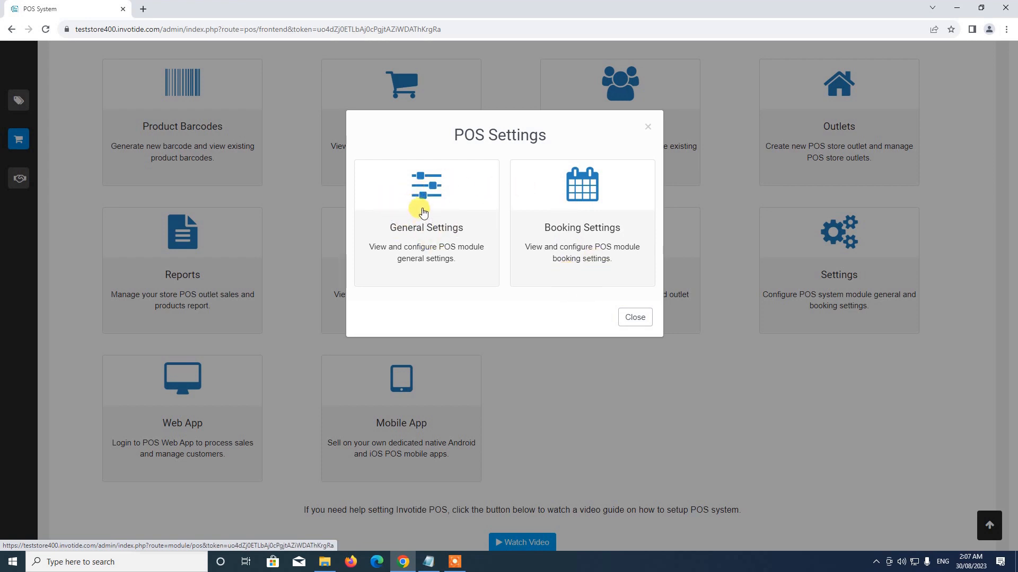
left_click(487, 282)
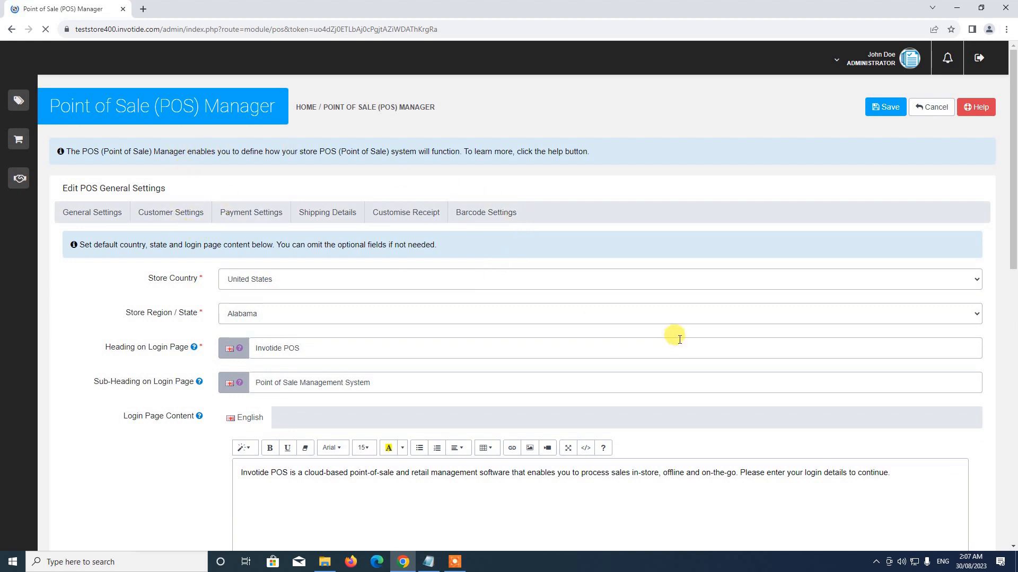
On the General Settings tab, set the store country to United Kingdom.
scroll(593, 303, "down", 4)
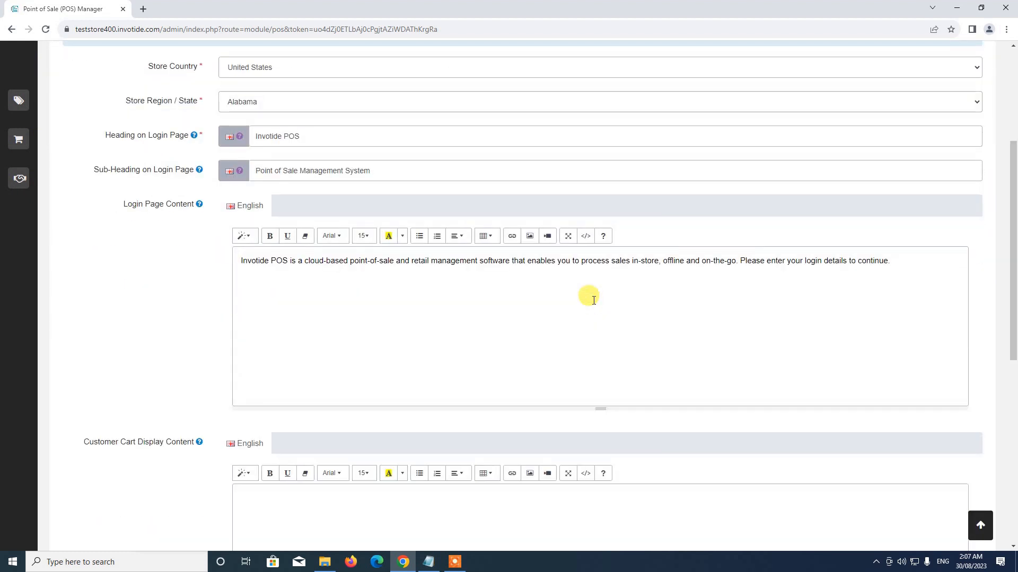
scroll(594, 301, "up", 4)
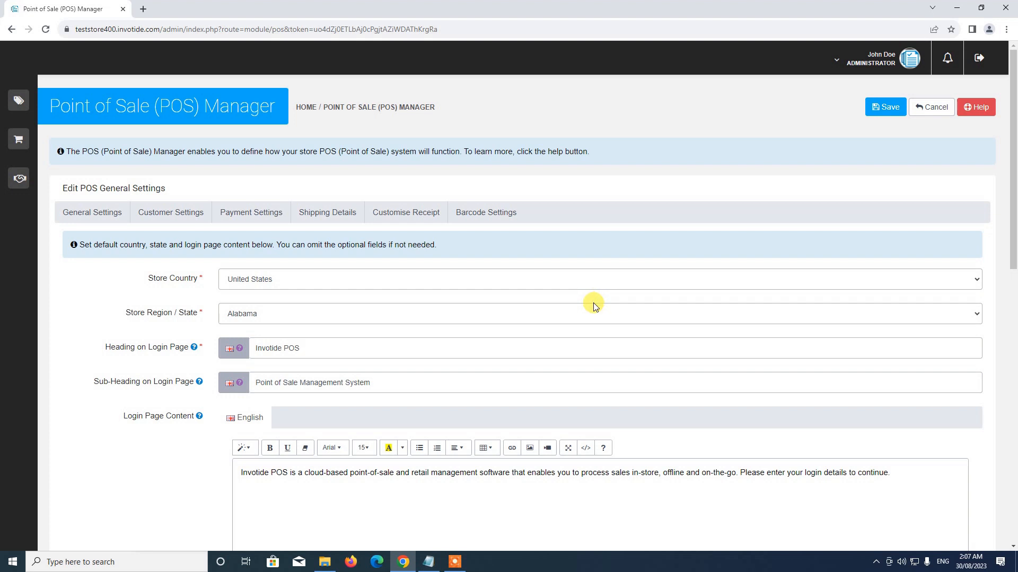
scroll(593, 304, "down", 9)
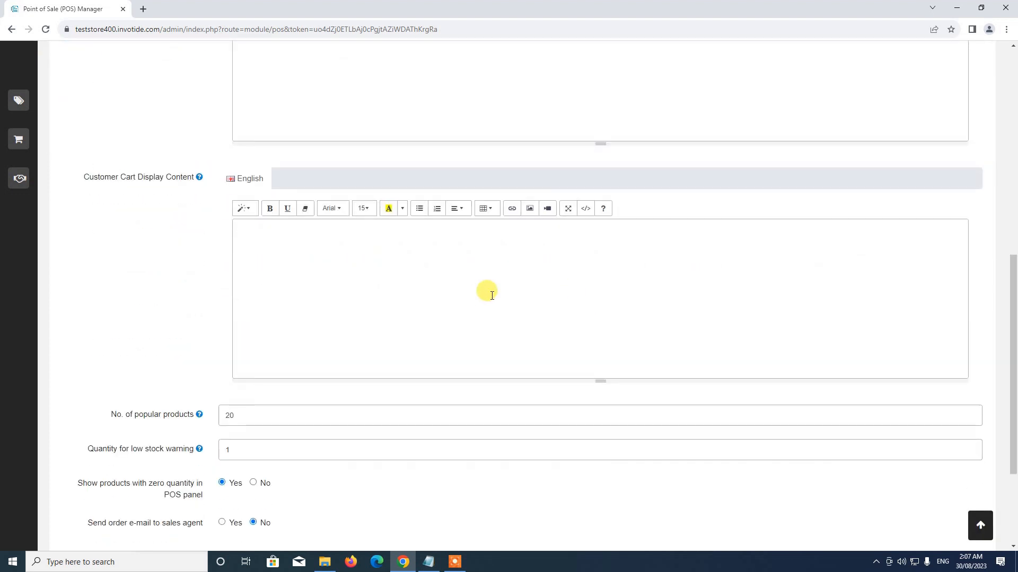
scroll(492, 295, "up", 10)
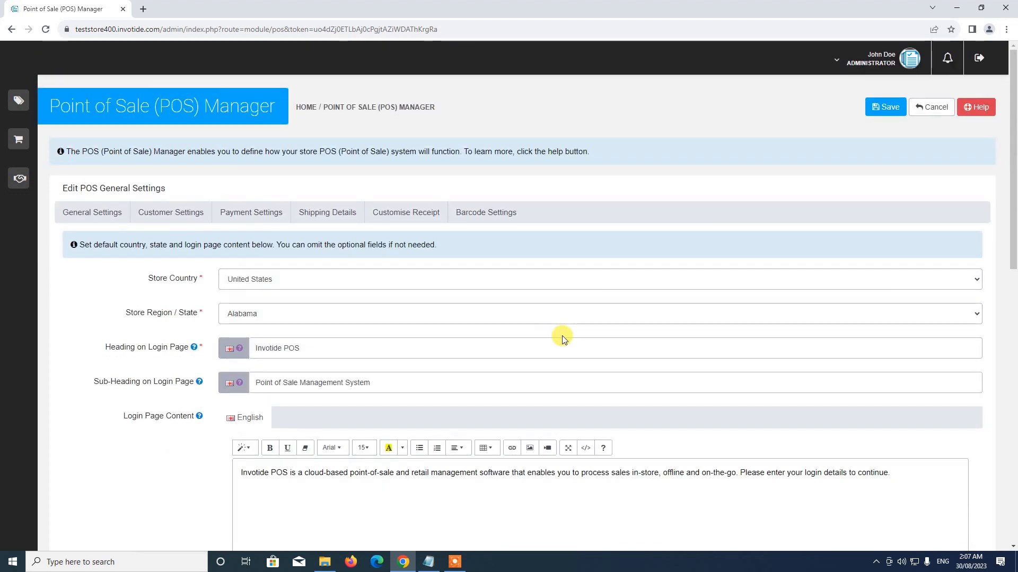
scroll(568, 334, "down", 8)
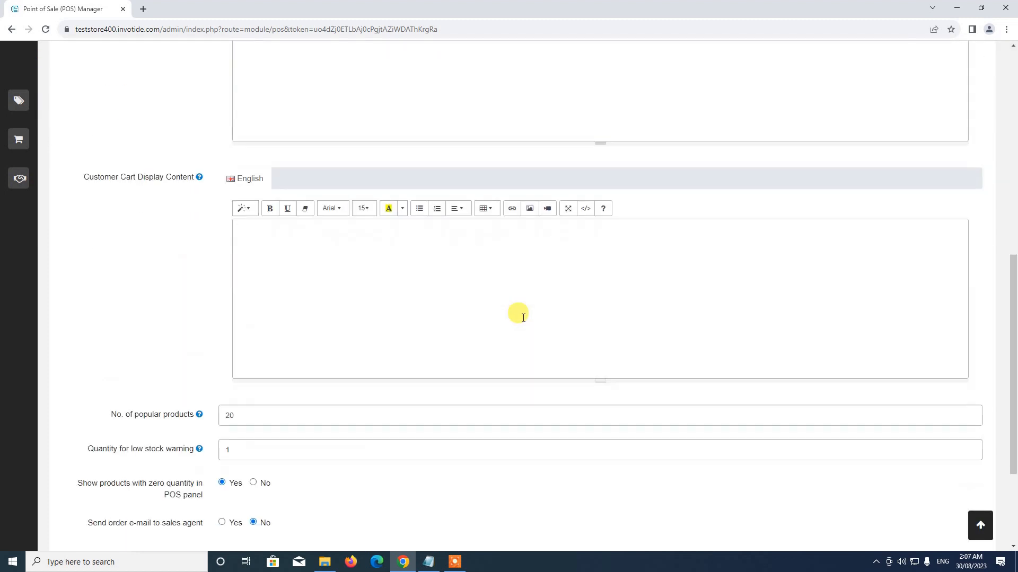
scroll(518, 313, "up", 7)
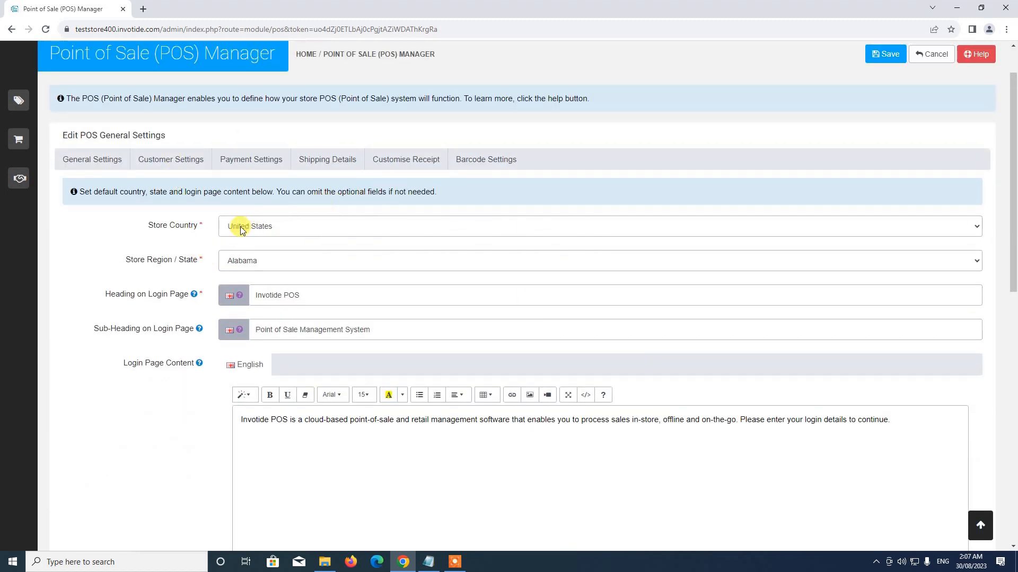
left_click(91, 160)
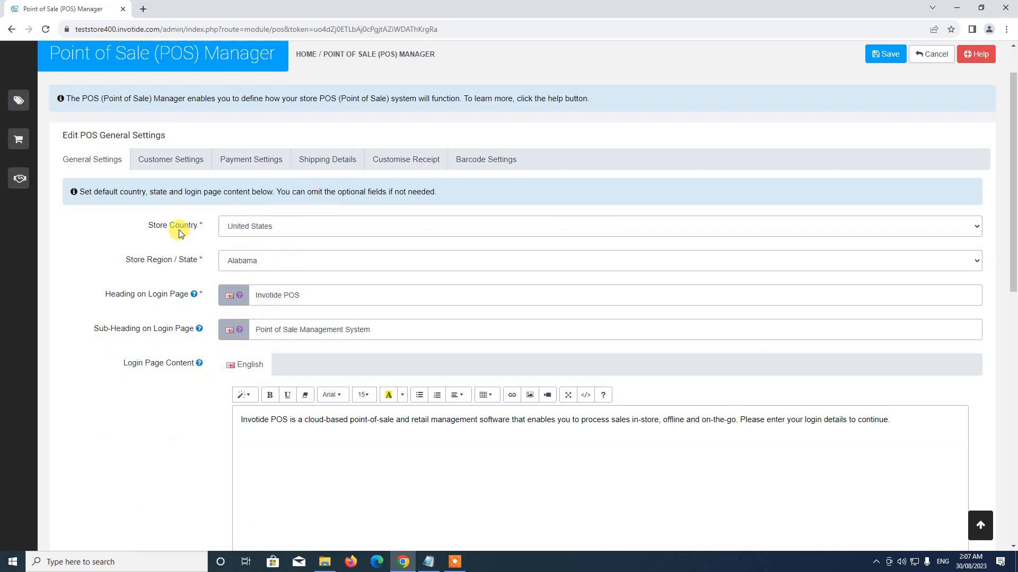
left_click(285, 228)
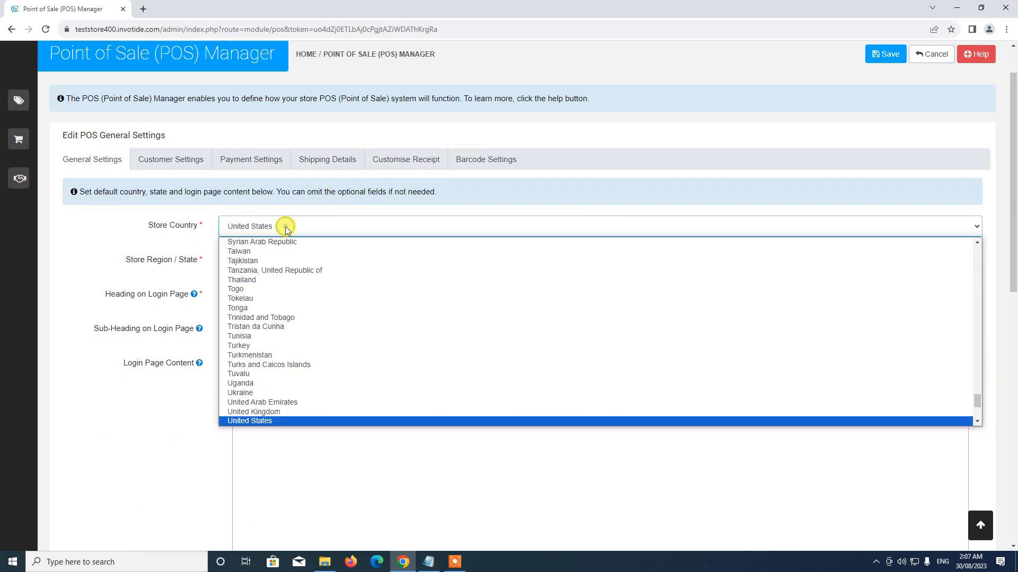
left_click(315, 411)
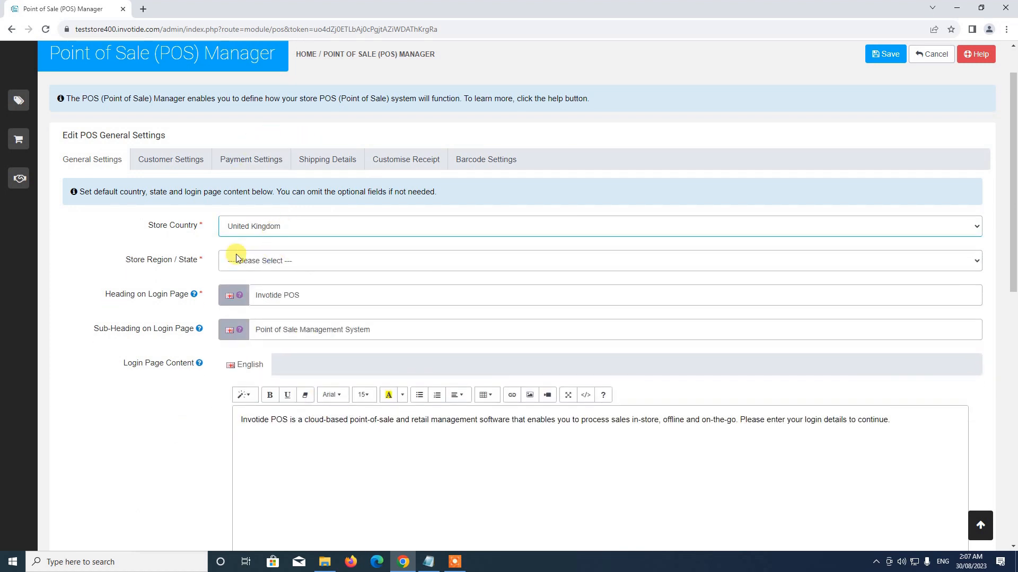
Choose Bristol as the store region.
left_click(302, 261)
scroll(332, 339, "down", 5)
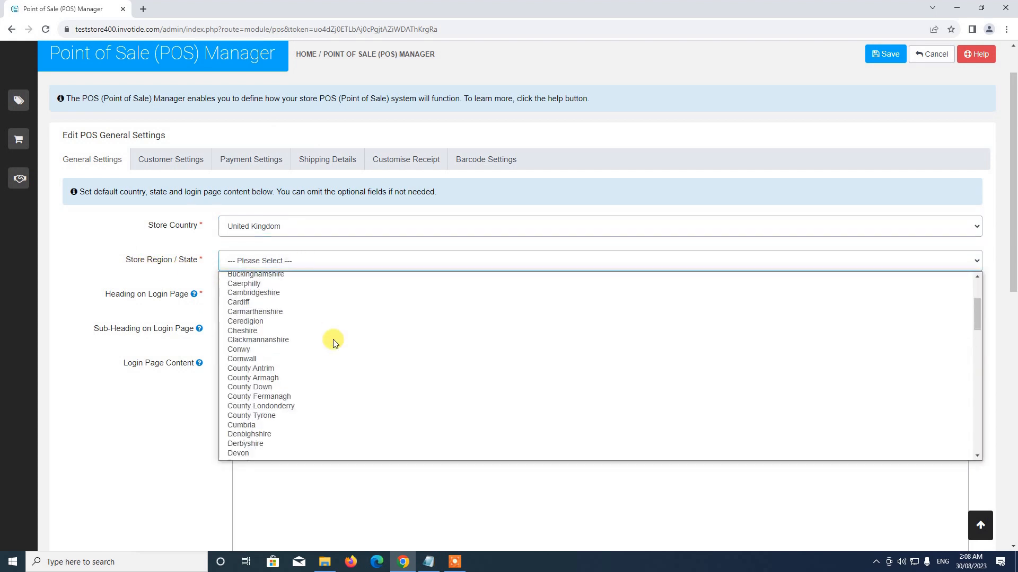
scroll(307, 336, "up", 5)
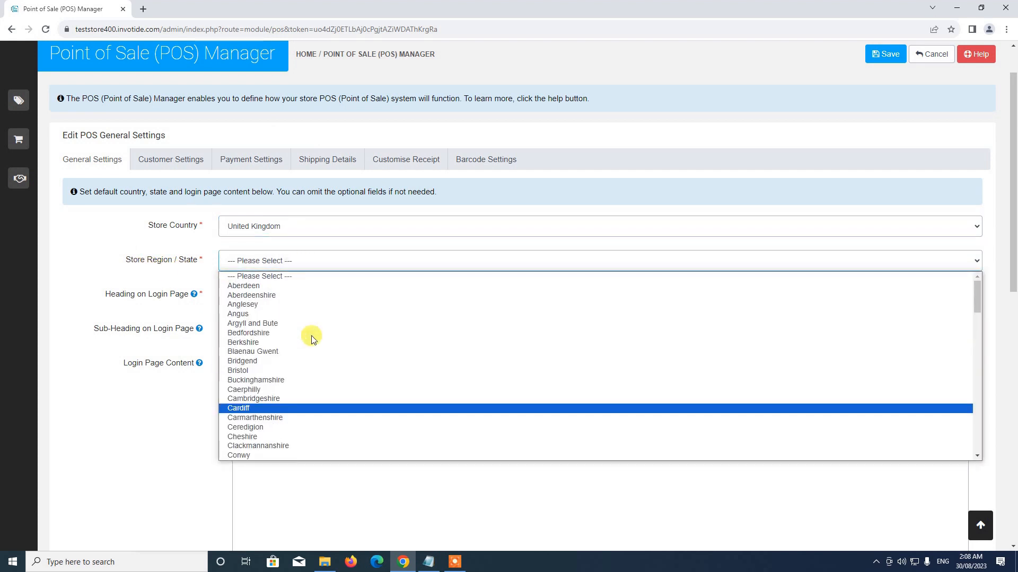
left_click(284, 370)
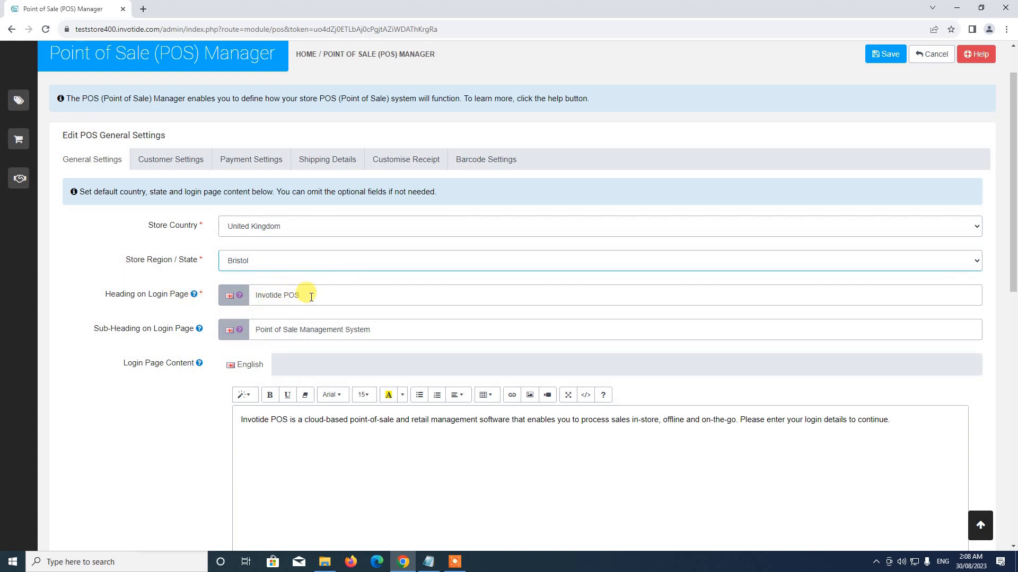
Replace Invotide with MyStore so the login page heading reads MyStore POS.
double_click(261, 294)
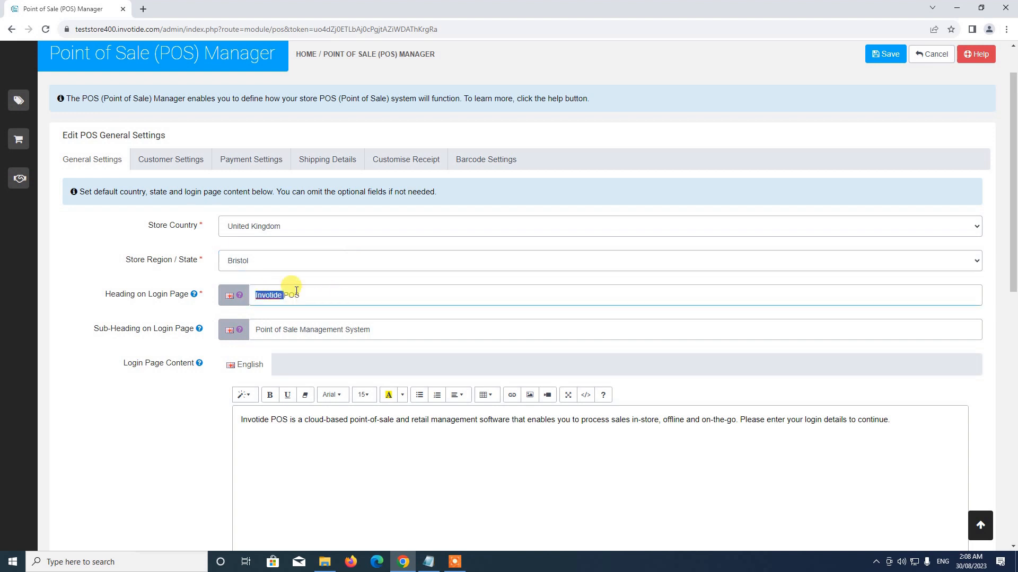
type("MyStor")
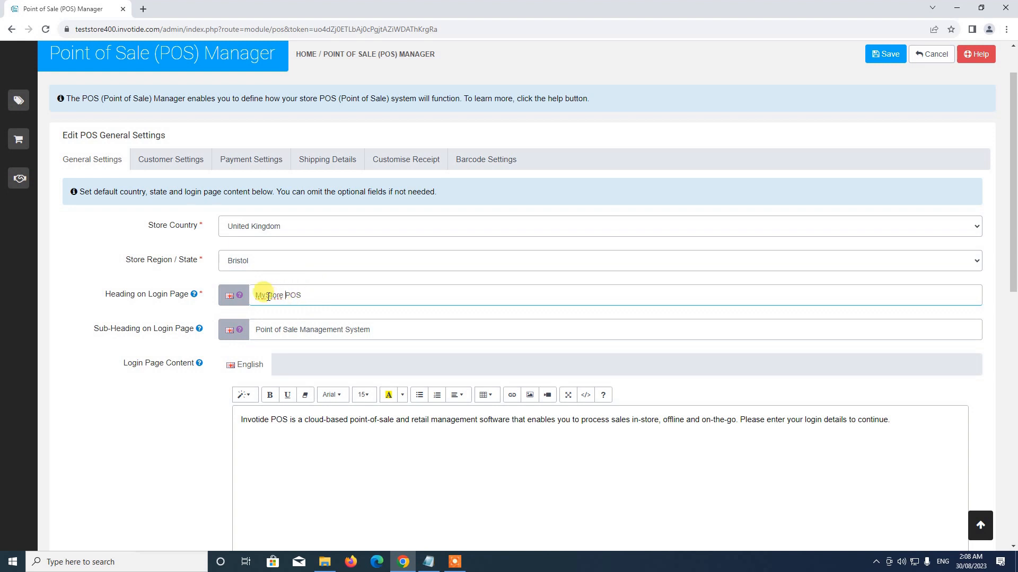
scroll(306, 301, "down", 1)
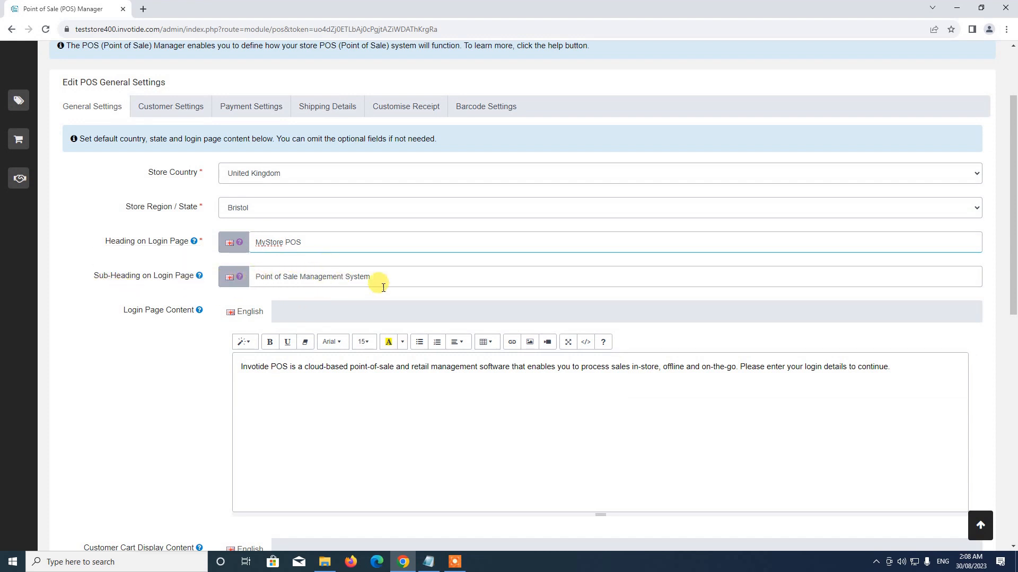
scroll(339, 308, "down", 1)
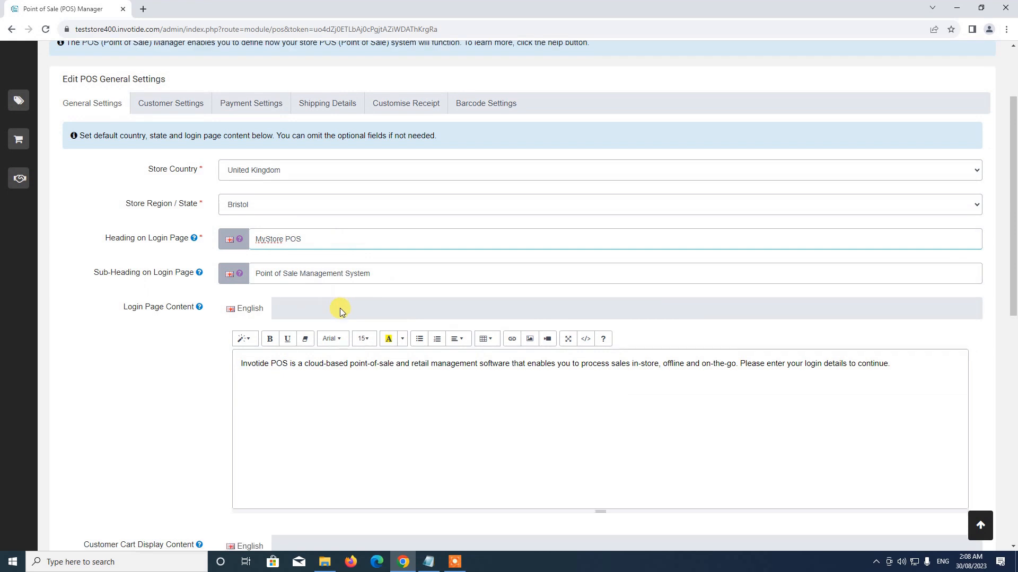
scroll(340, 312, "down", 4)
scroll(339, 309, "up", 2)
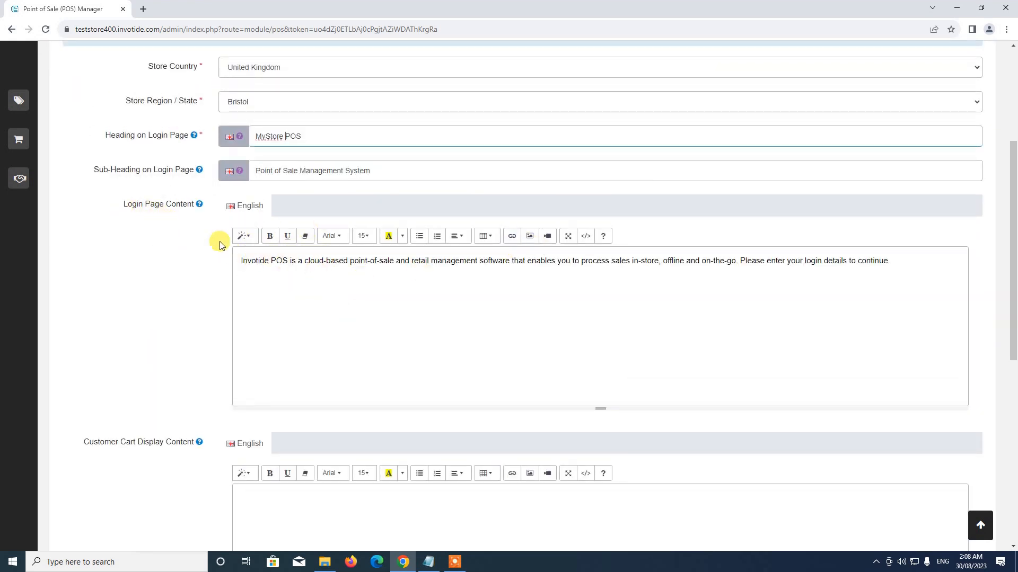
Change Invotide to MyStore in the login page content.
left_click(247, 261)
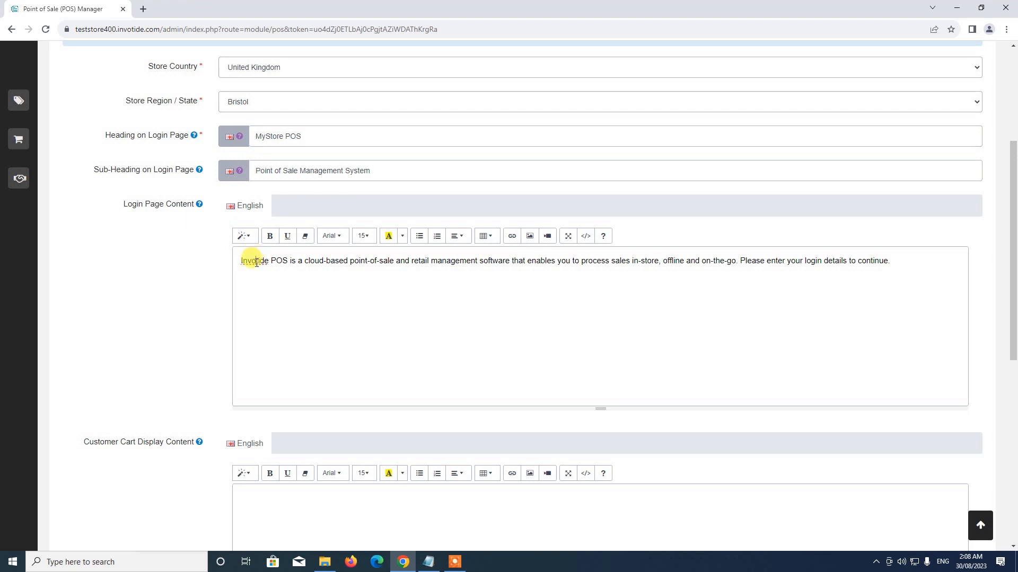
double_click(256, 261)
type("MySto")
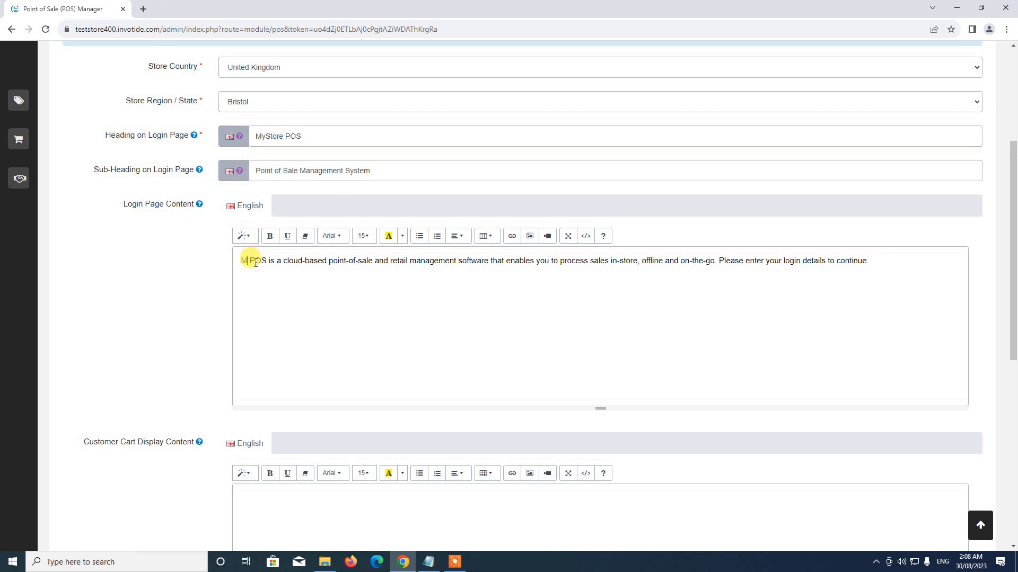
type("re ")
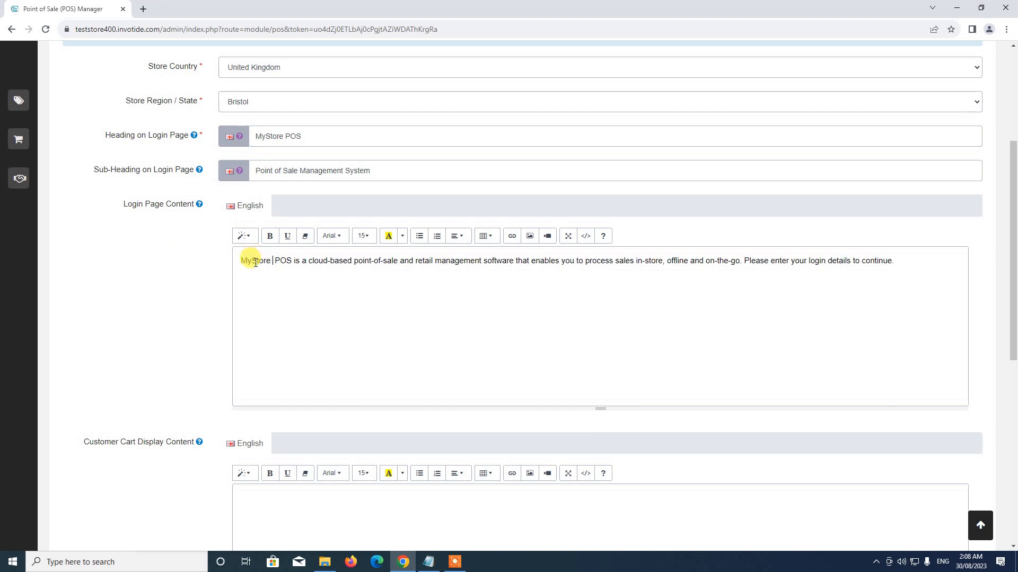
type("#")
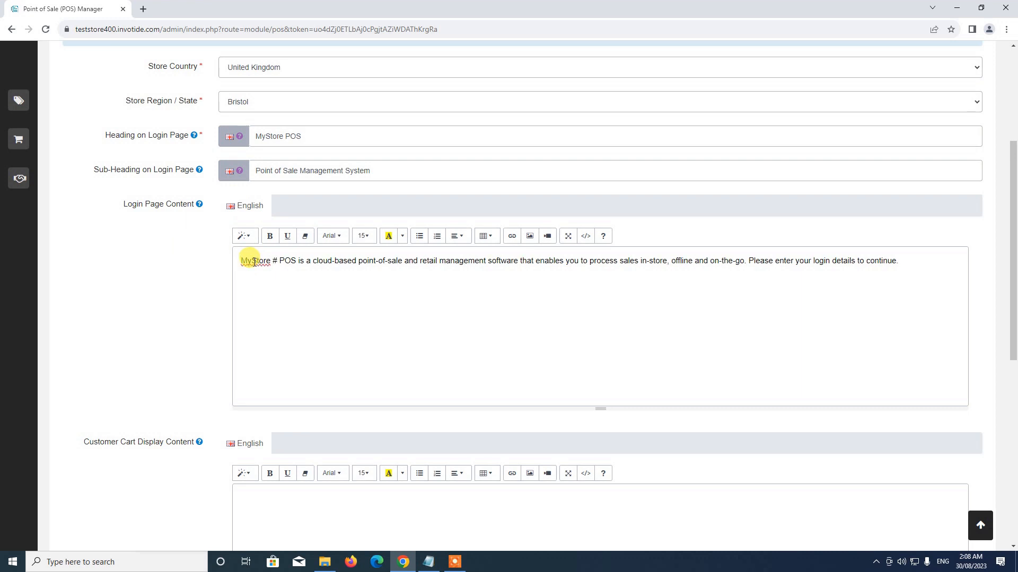
key("BackSpace")
key("BackSpace")
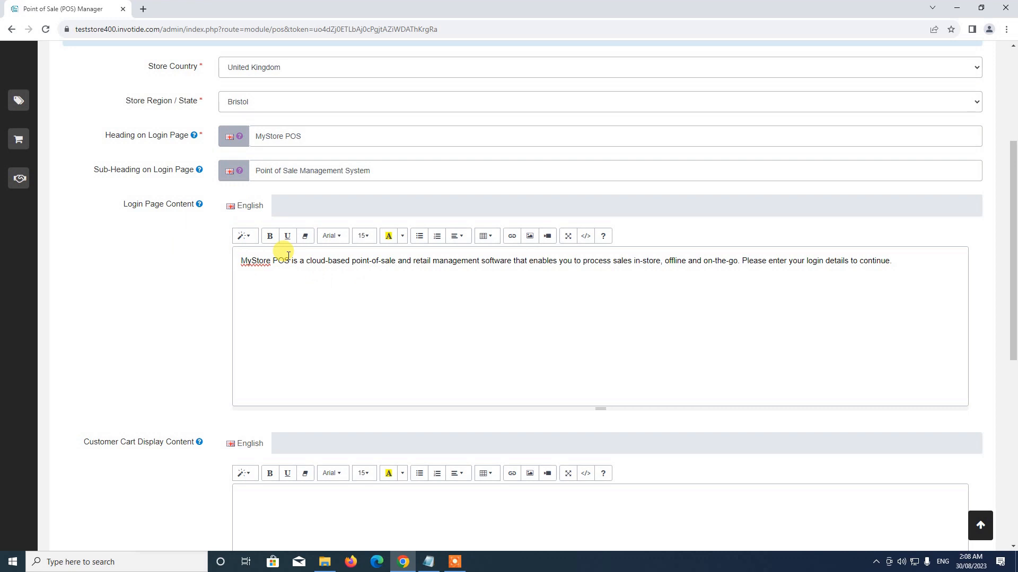
Delete the extra phrases from the login text and end the sentence with a period.
left_click_drag(291, 258, 410, 250)
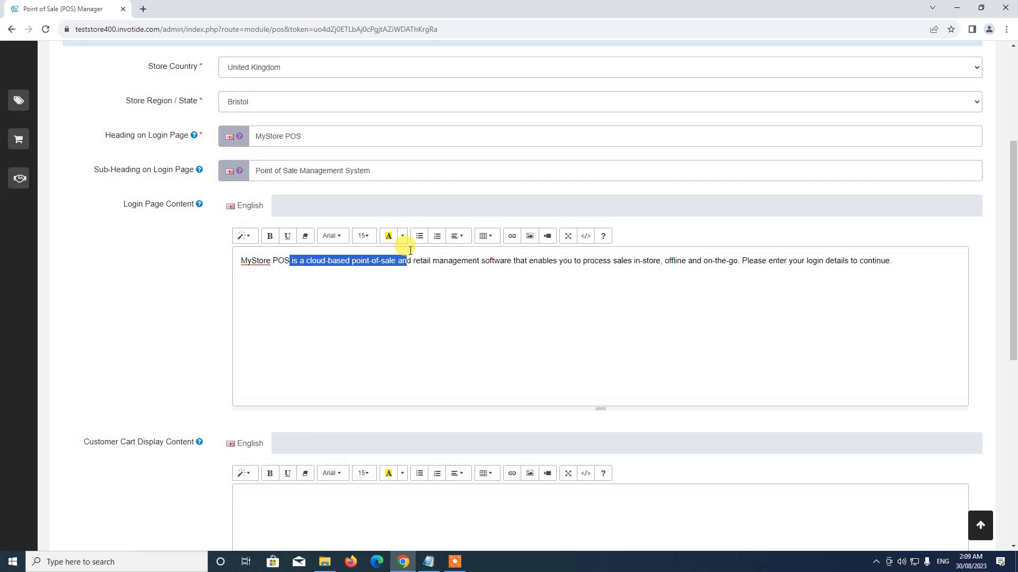
type("#")
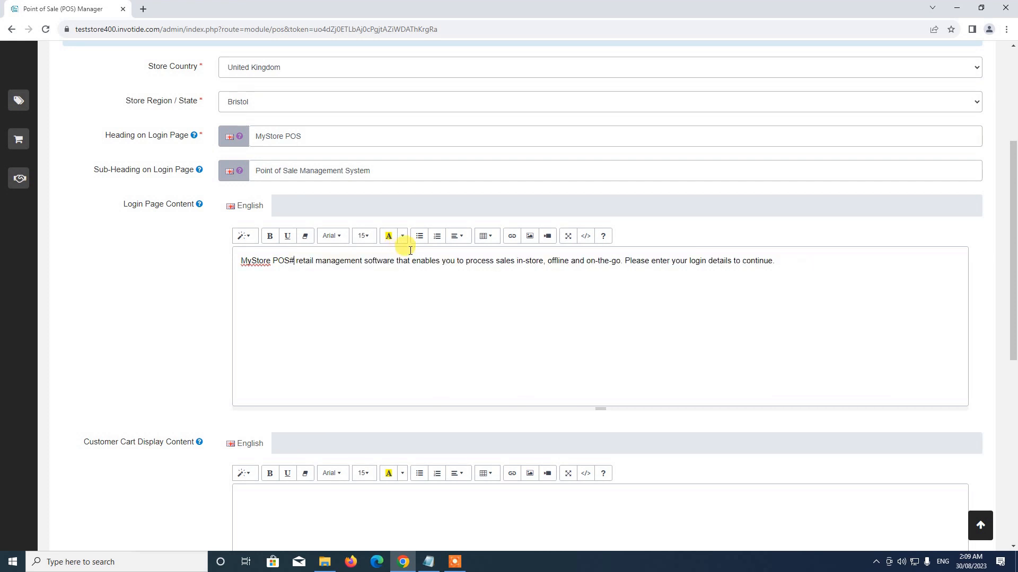
key("BackSpace")
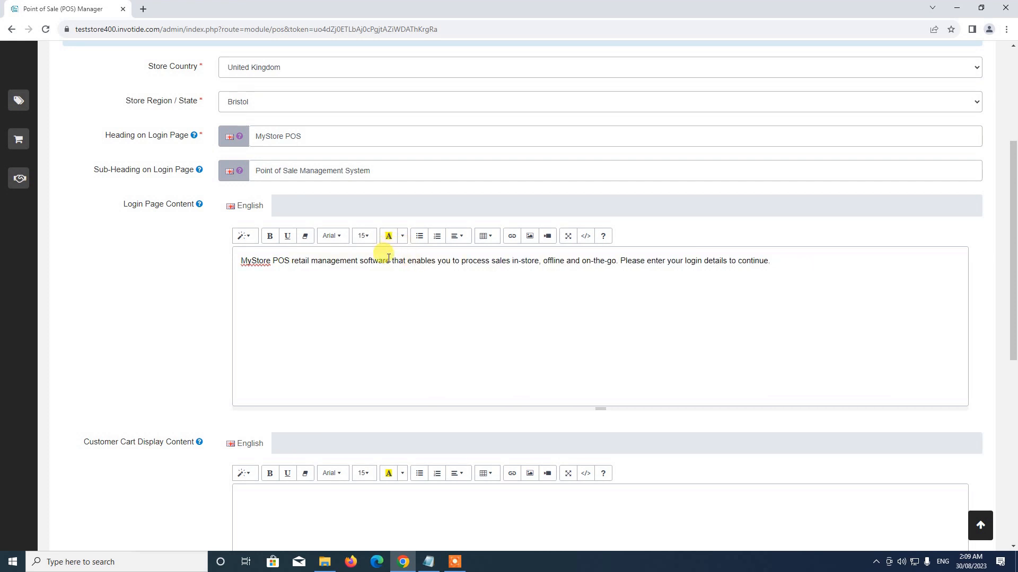
left_click_drag(389, 258, 619, 263)
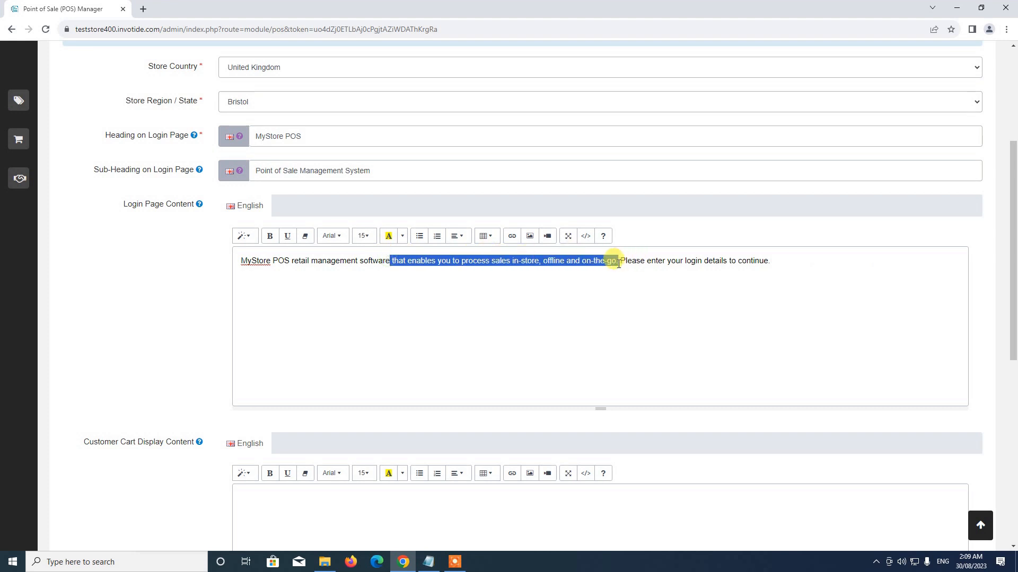
key("BackSpace")
type(".")
scroll(345, 265, "up", 1)
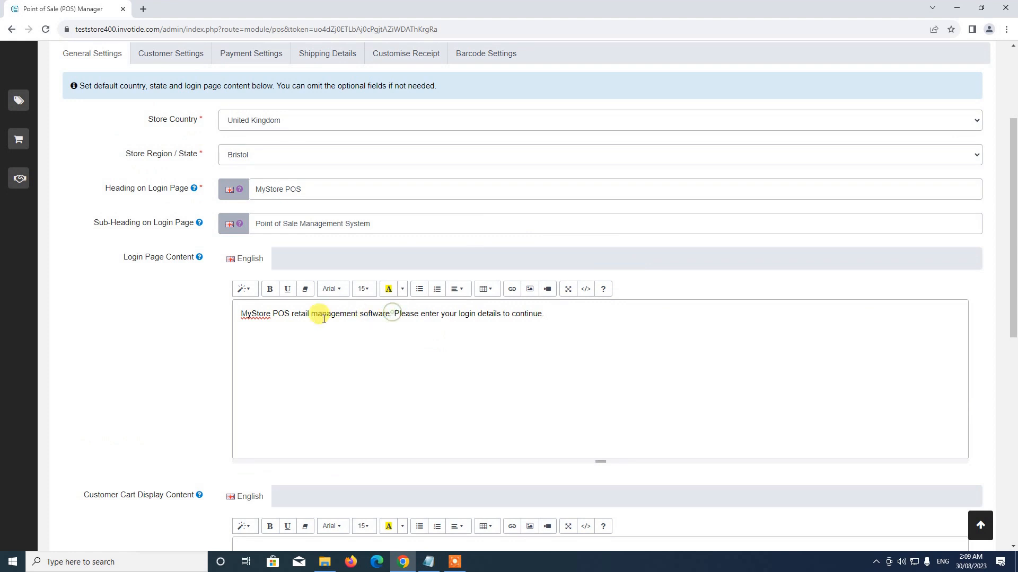
scroll(422, 335, "down", 5)
scroll(366, 257, "up", 3)
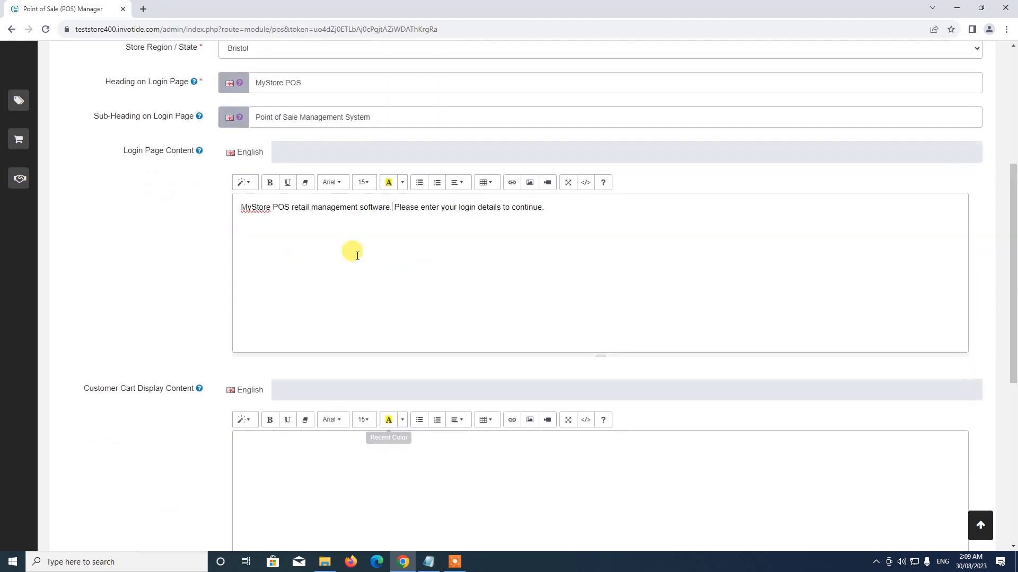
scroll(291, 207, "down", 4)
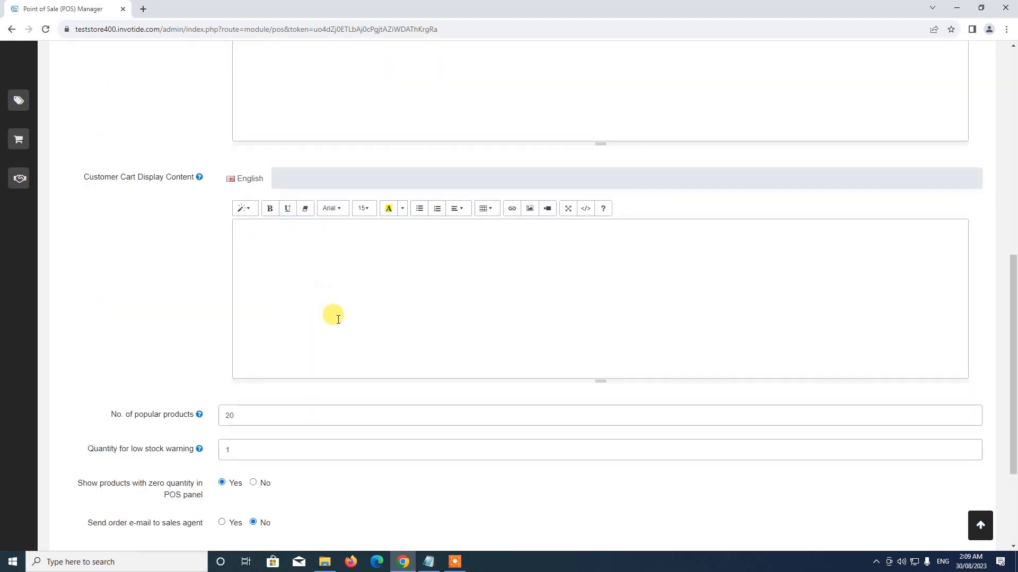
scroll(337, 319, "up", 1)
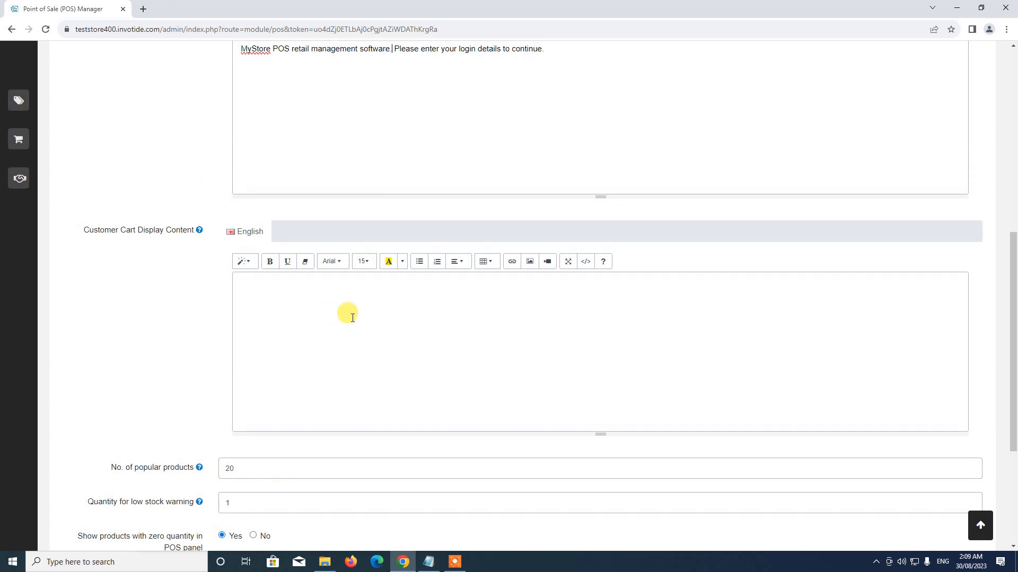
scroll(405, 344, "down", 1)
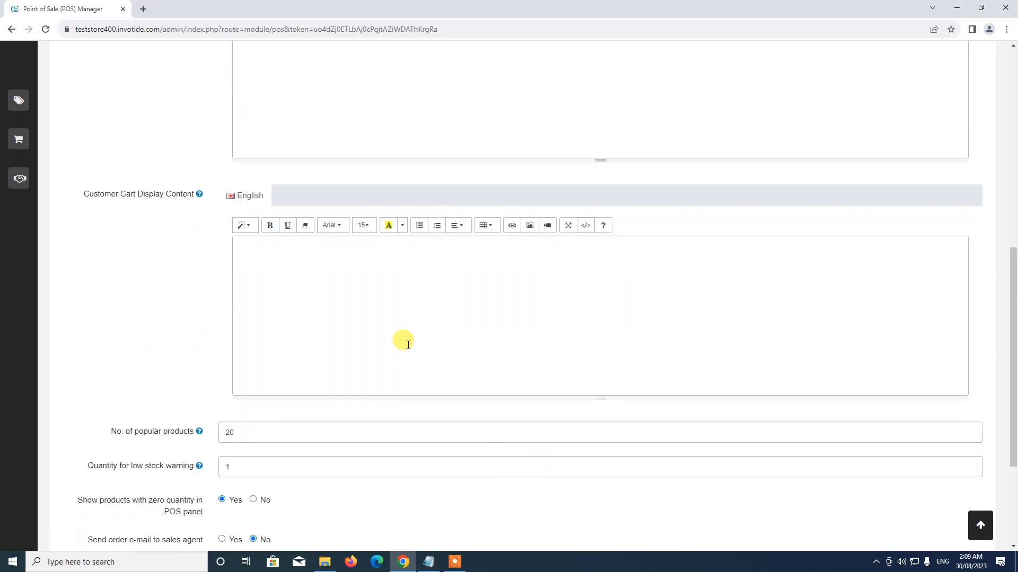
scroll(403, 341, "up", 2)
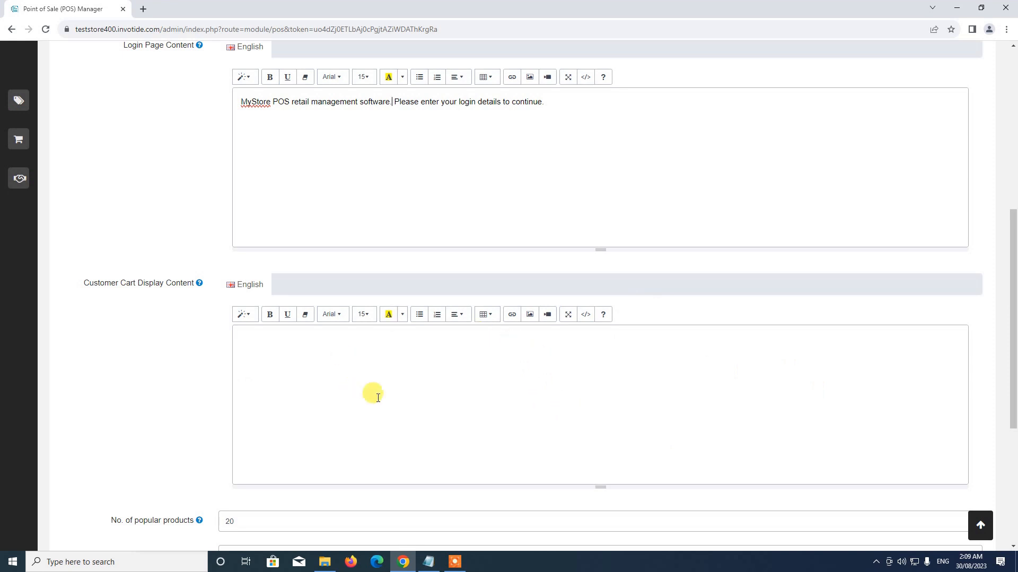
scroll(669, 418, "up", 1)
scroll(669, 418, "down", 3)
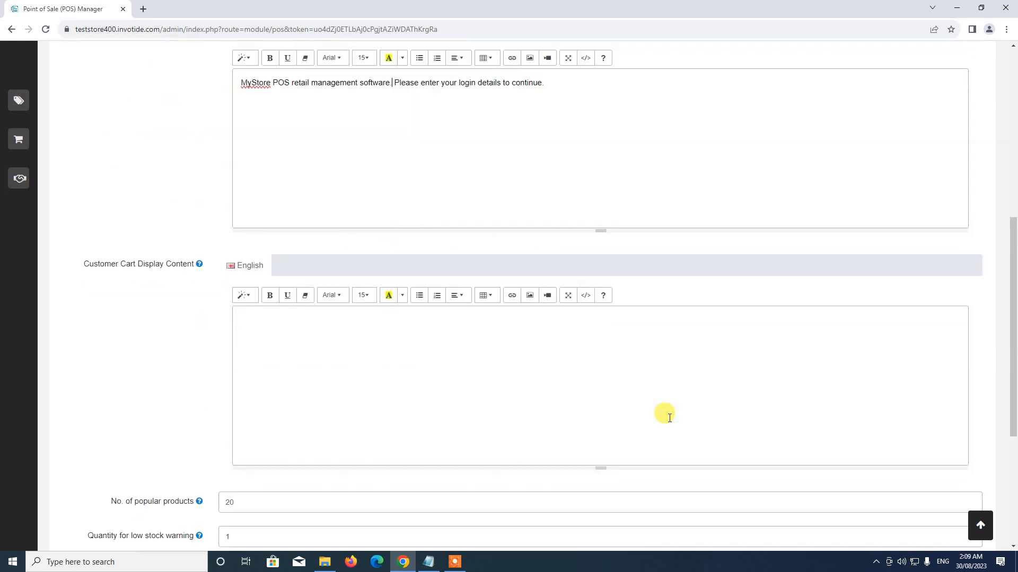
scroll(669, 419, "up", 2)
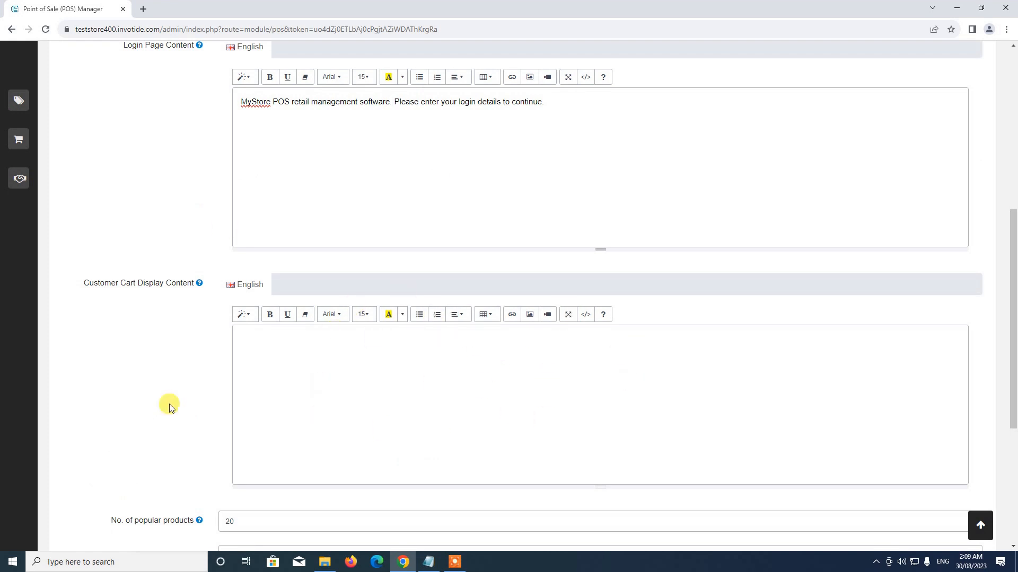
Add 'This is a test announcement.....' to the customer cart display and size it 24.
left_click(358, 402)
key("Return")
key("Return")
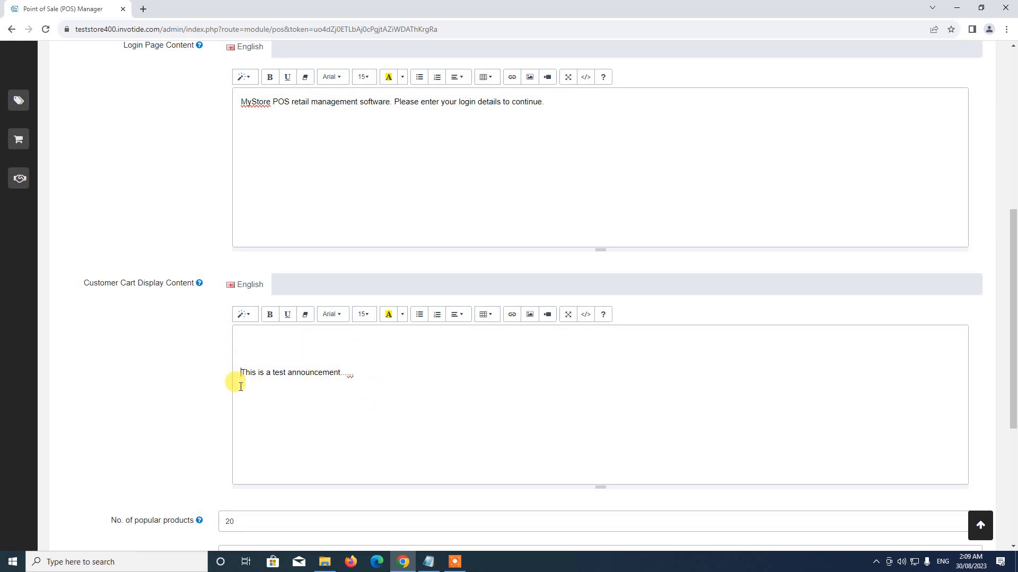
left_click_drag(241, 377, 431, 373)
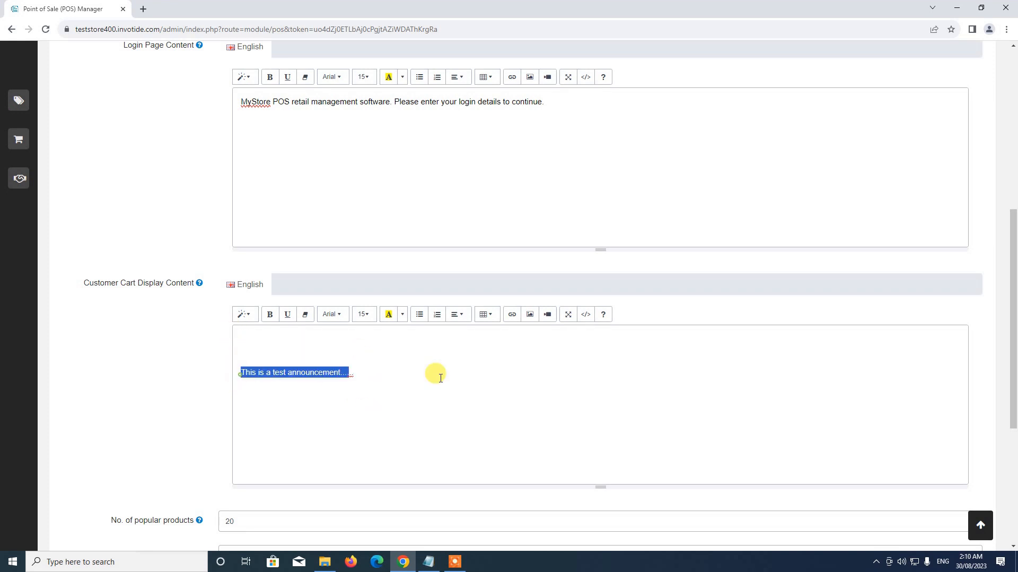
left_click(371, 321)
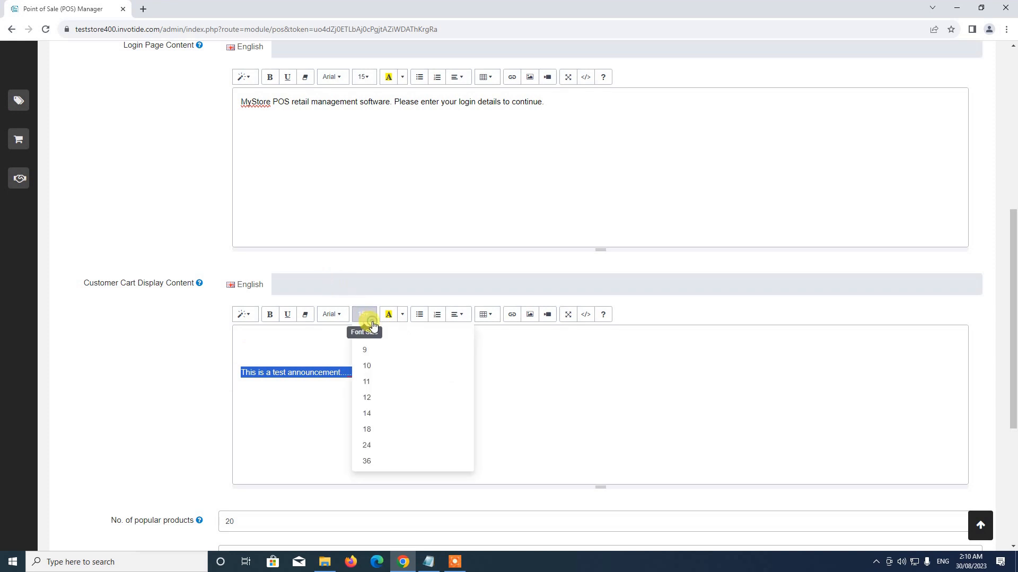
left_click(377, 445)
scroll(411, 390, "down", 4)
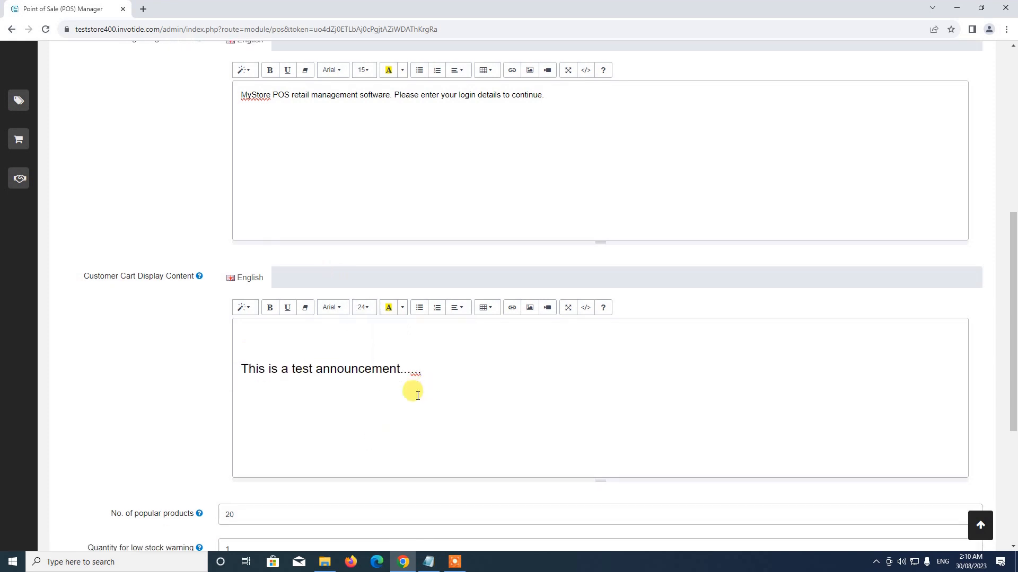
scroll(360, 354, "down", 1)
scroll(332, 325, "up", 2)
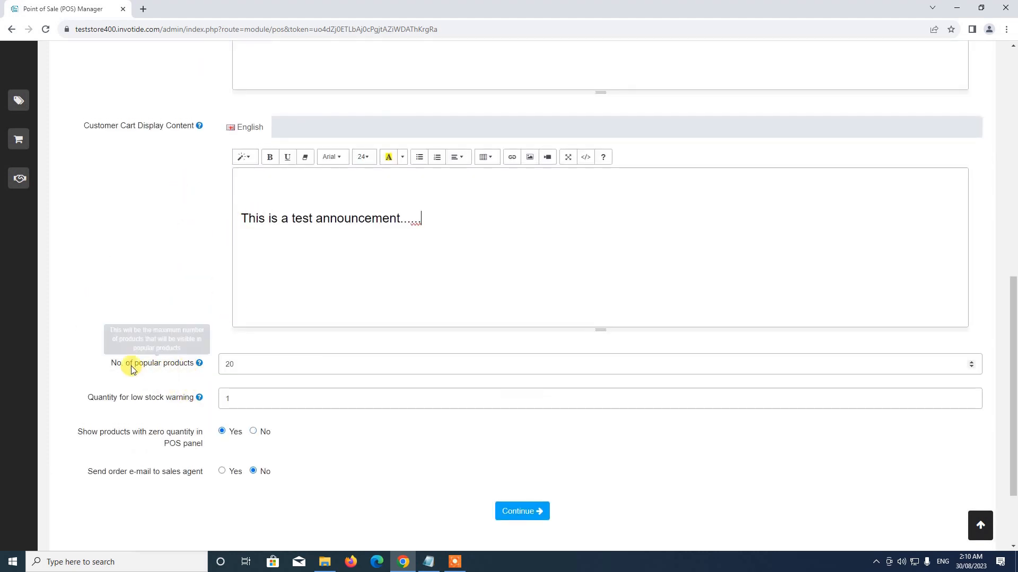
mouse_move(187, 370)
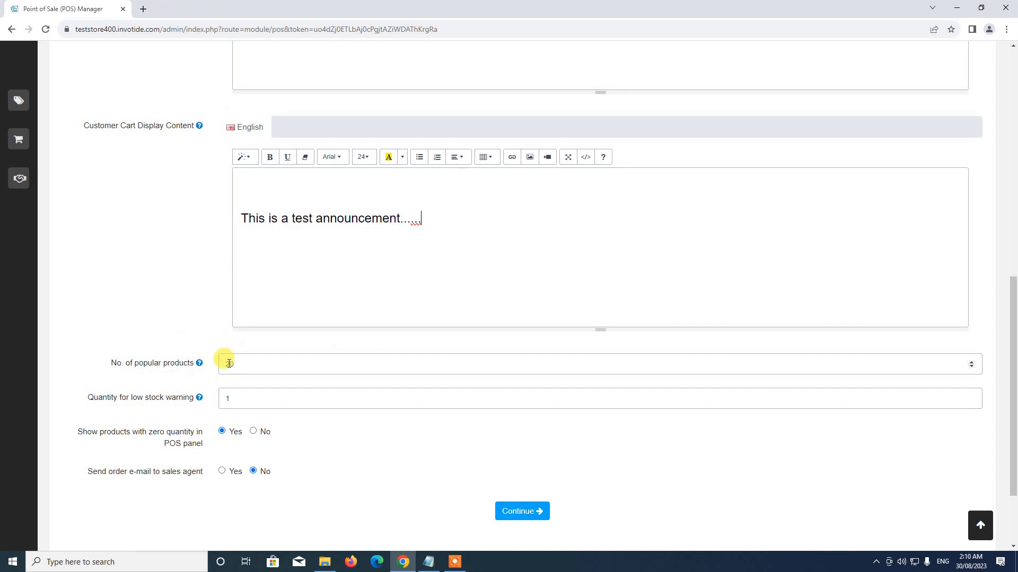
Change the leading 2 of the popular products count to 1.
left_click_drag(228, 363, 208, 368)
type("1")
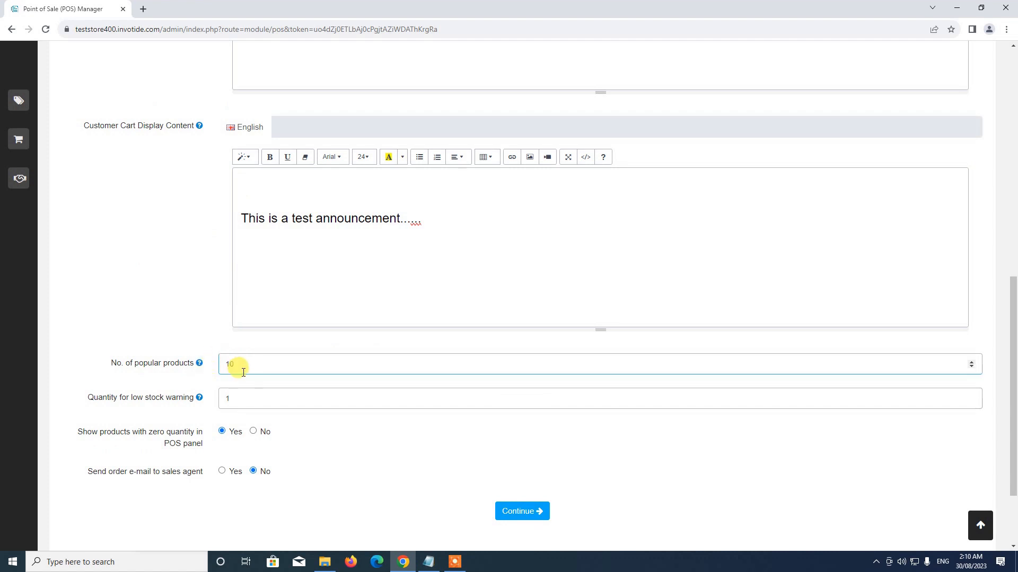
scroll(242, 372, "down", 1)
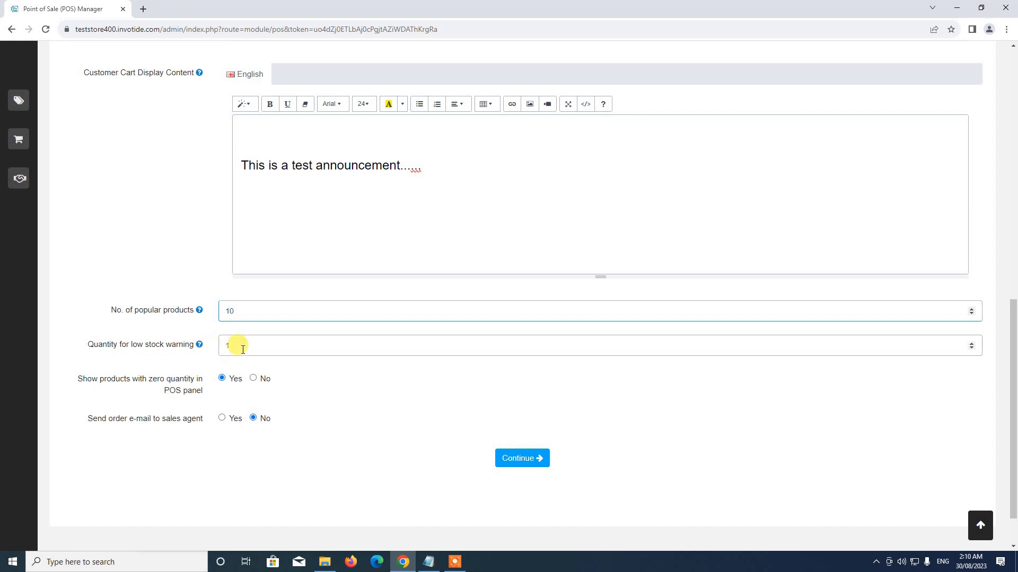
Set the low stock warning quantity to 4.
left_click(242, 349)
double_click(221, 343)
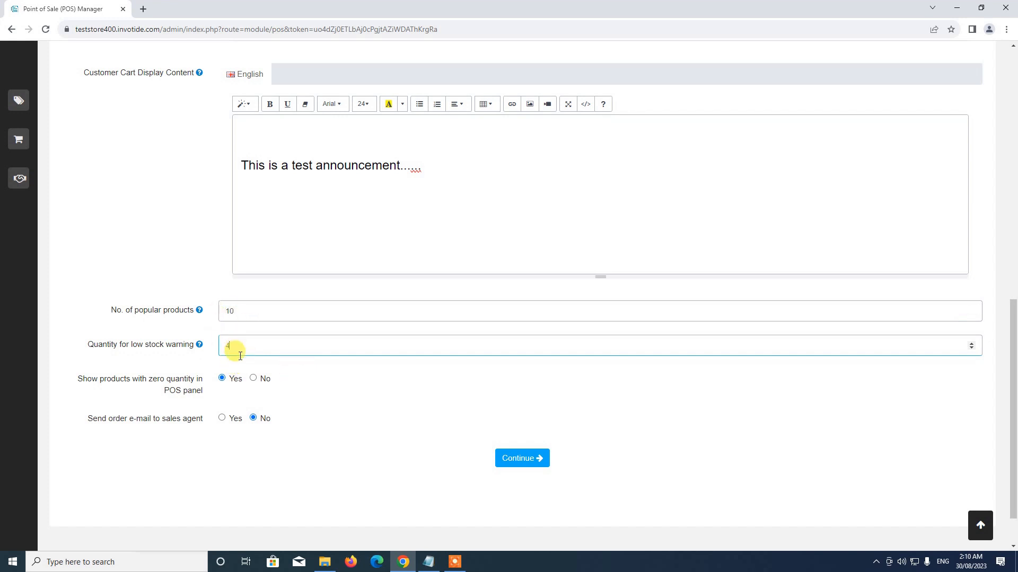
scroll(261, 393, "down", 1)
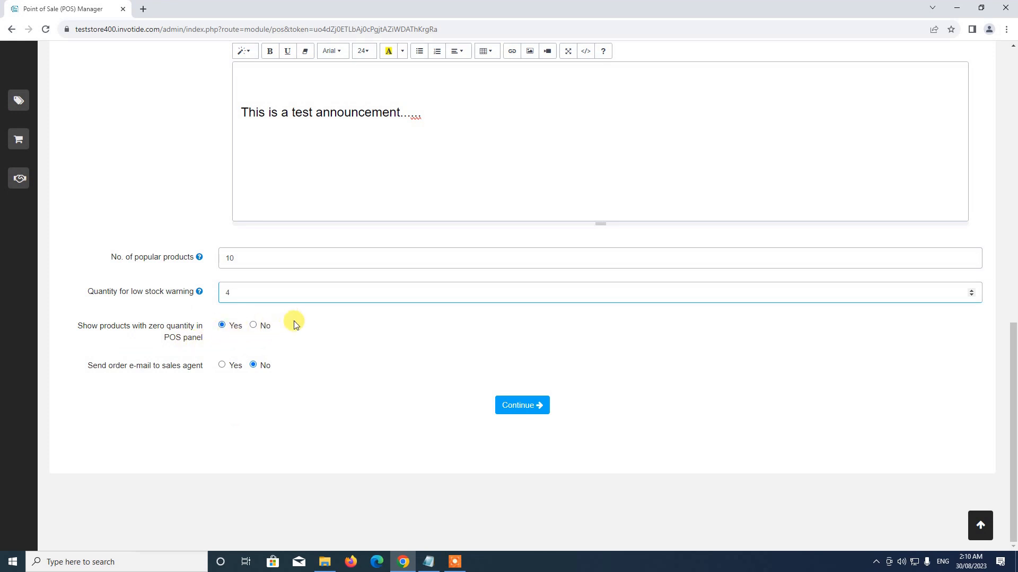
left_click(254, 326)
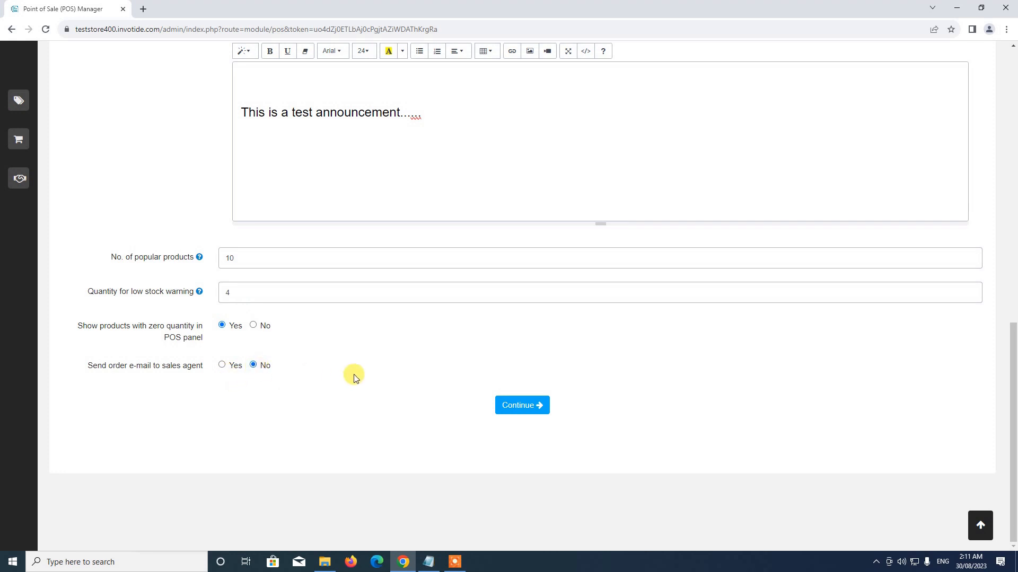
scroll(355, 376, "up", 10)
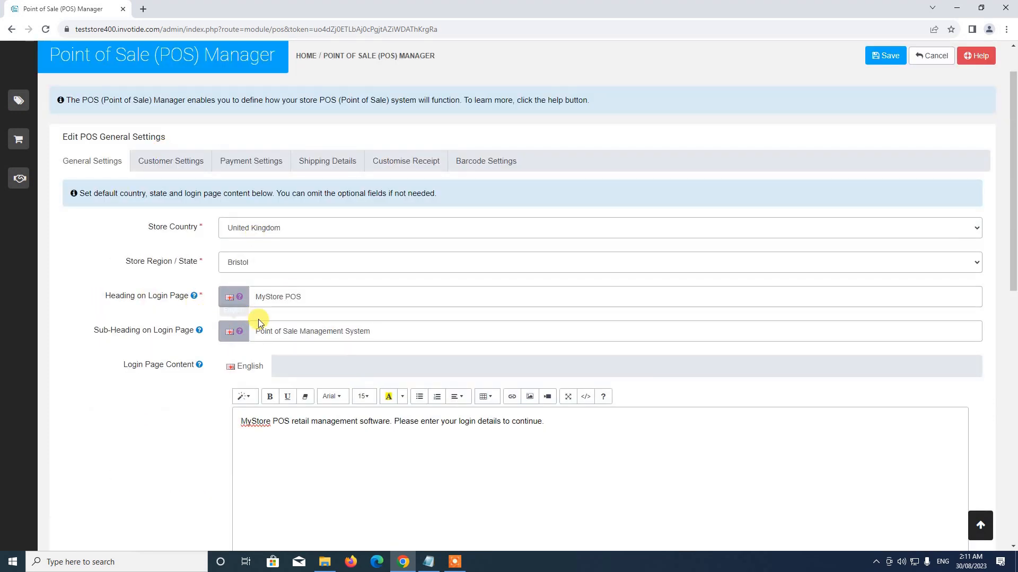
scroll(258, 322, "down", 10)
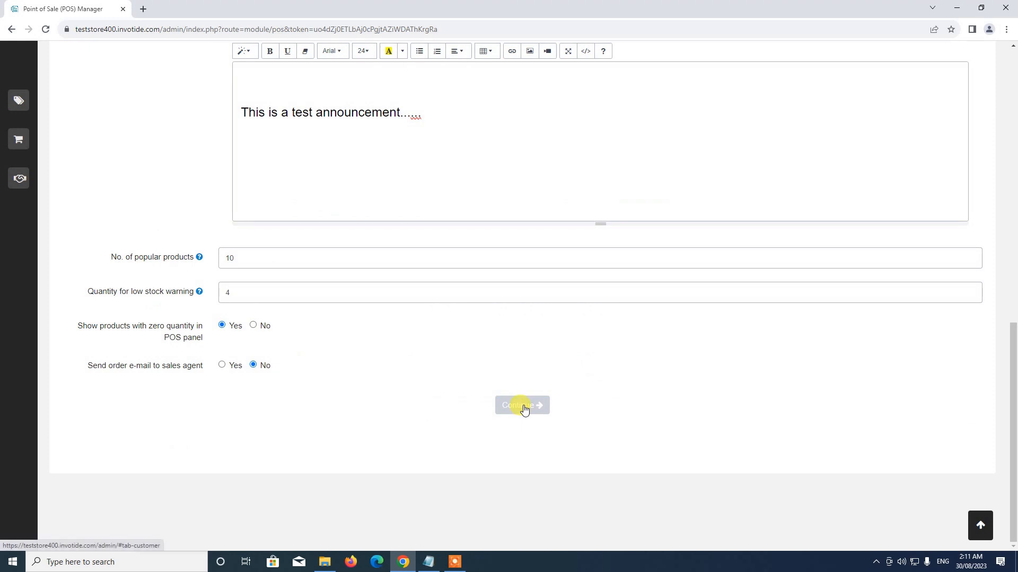
Continue to the Customer Settings tab and look over its Default group and newsletter fields.
left_click(523, 406)
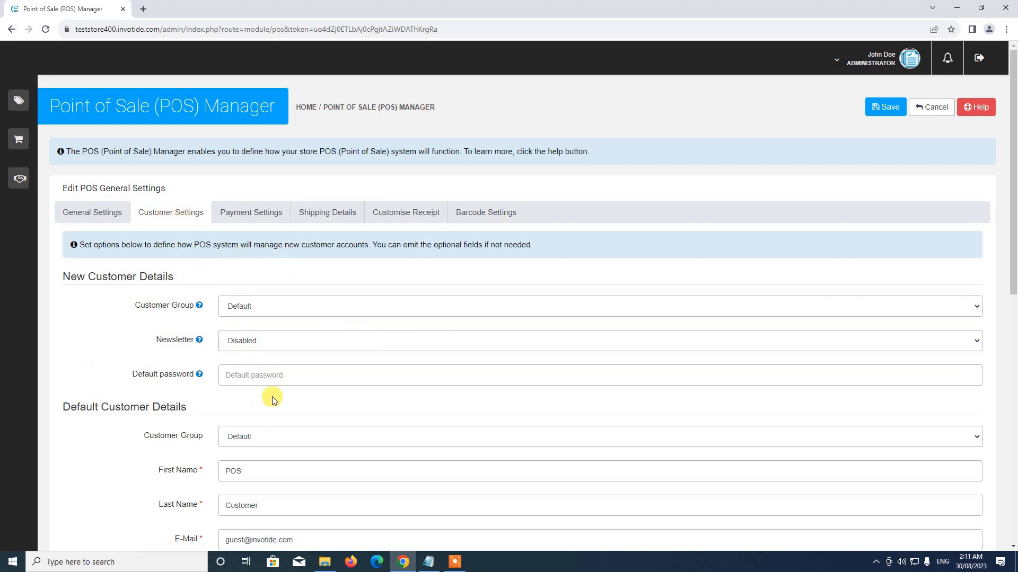
scroll(272, 397, "down", 4)
scroll(272, 396, "up", 3)
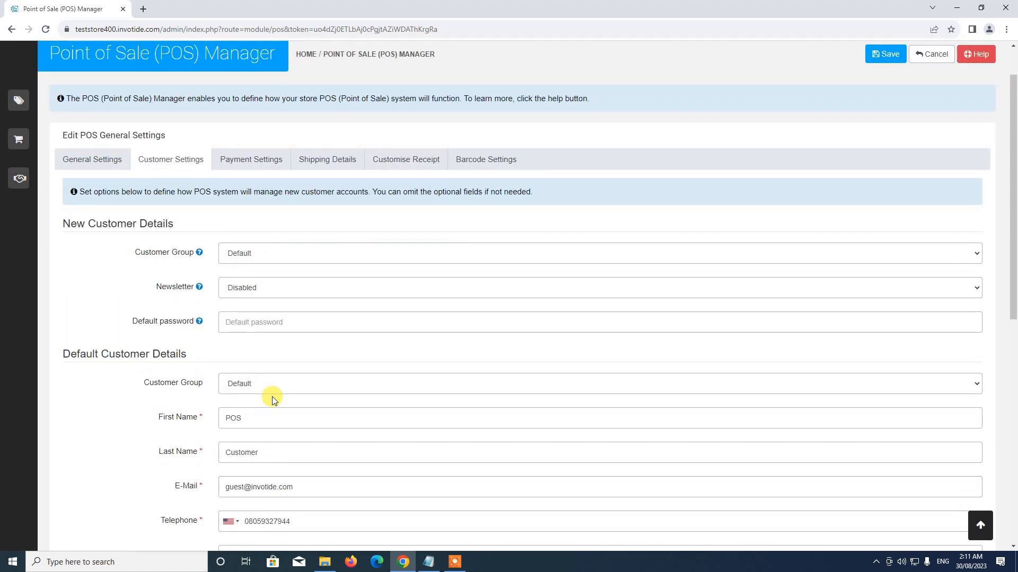
scroll(271, 389, "down", 1)
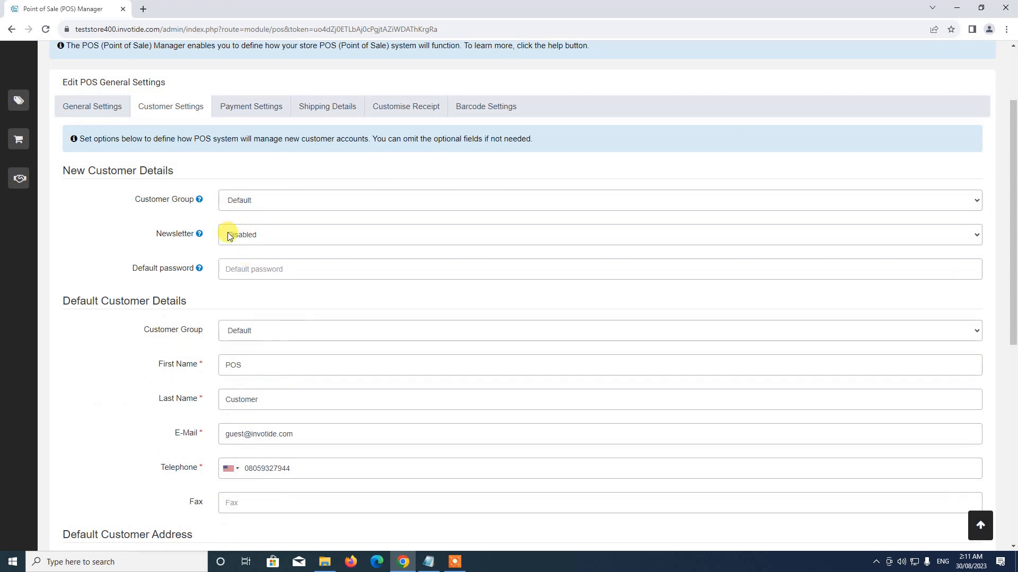
mouse_move(186, 239)
scroll(251, 351, "down", 4)
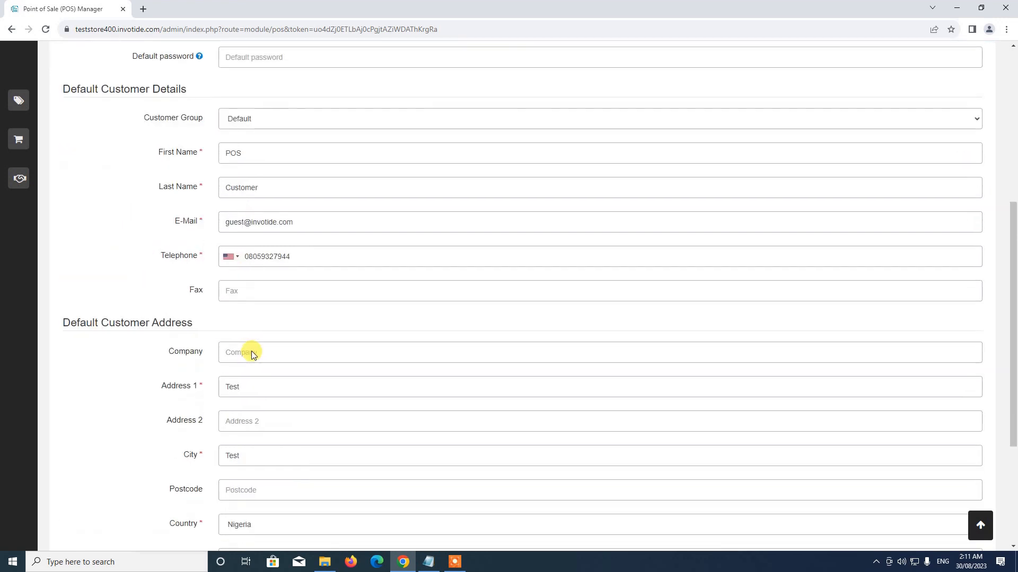
scroll(251, 350, "up", 3)
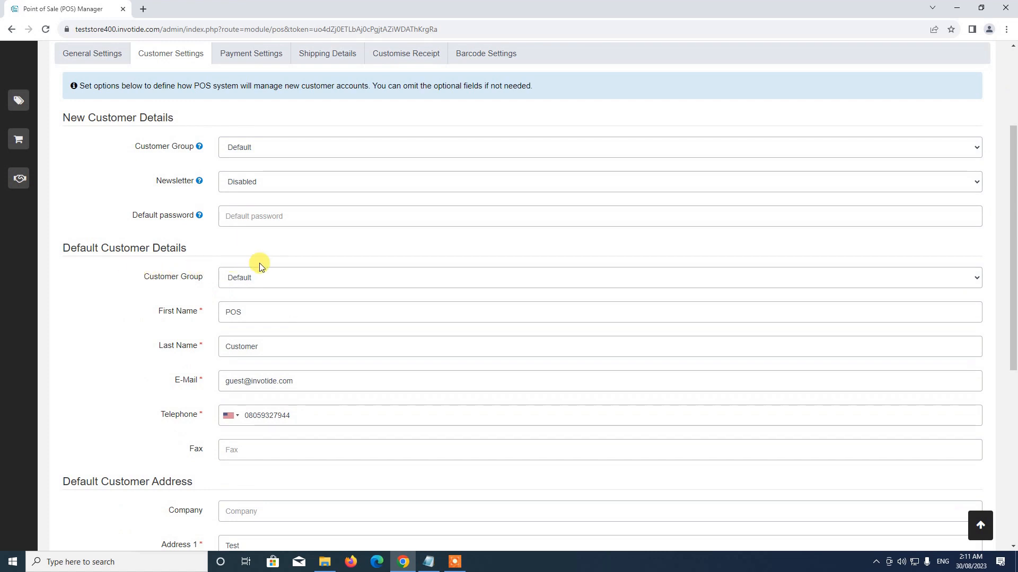
scroll(313, 361, "down", 2)
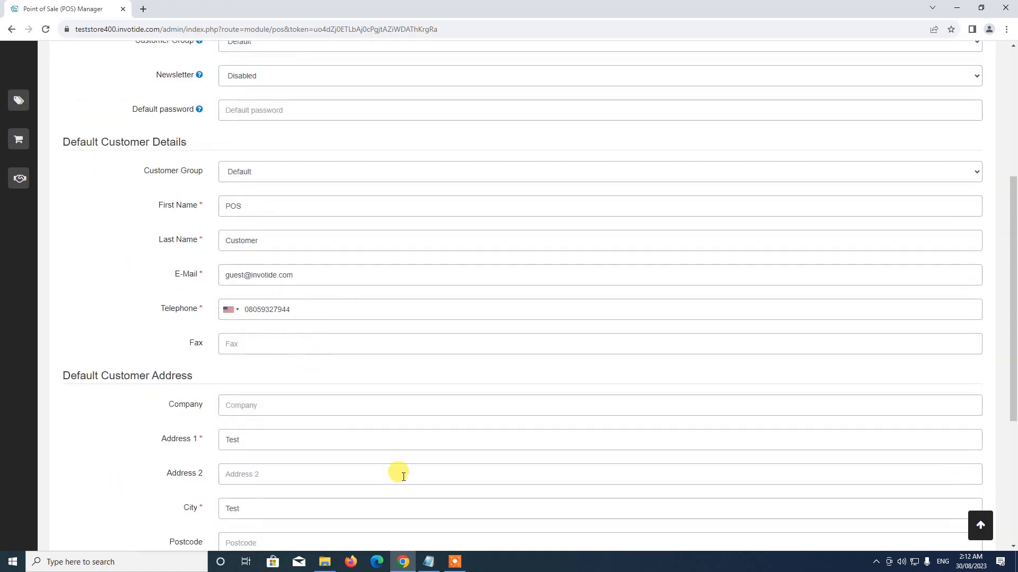
scroll(339, 427, "down", 3)
scroll(340, 425, "up", 4)
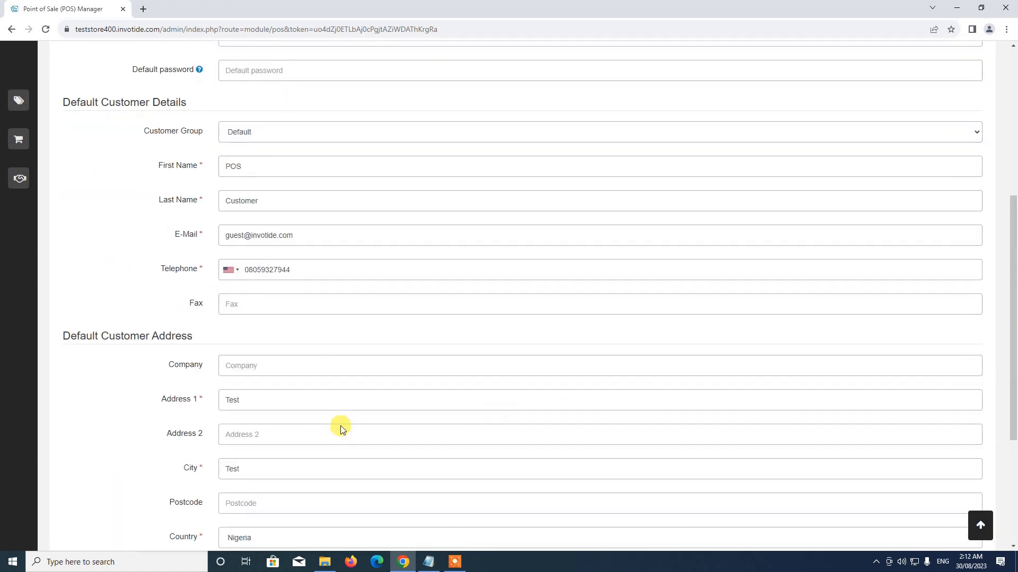
scroll(305, 385, "up", 4)
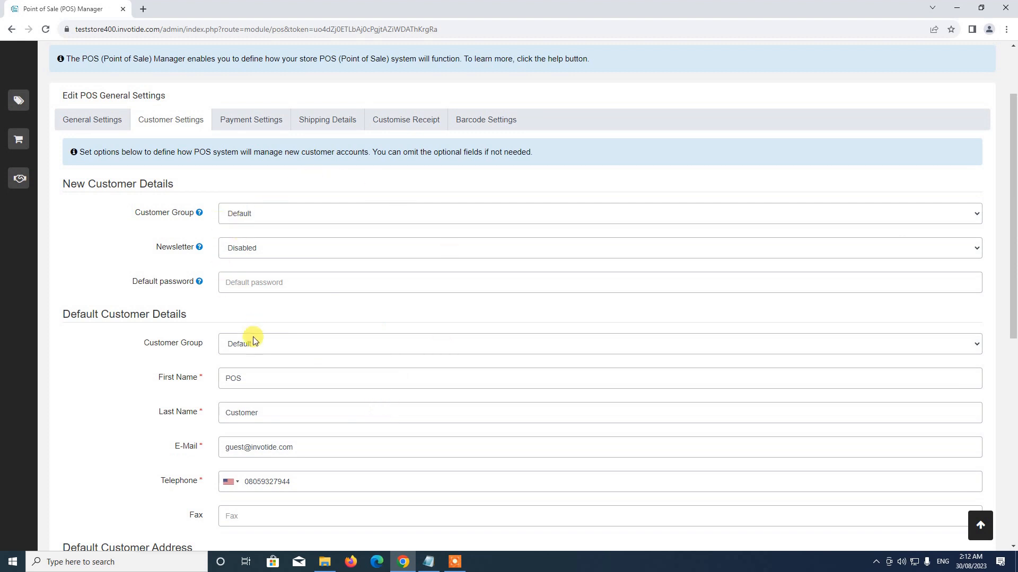
scroll(295, 370, "down", 1)
scroll(295, 369, "down", 3)
scroll(302, 345, "down", 5)
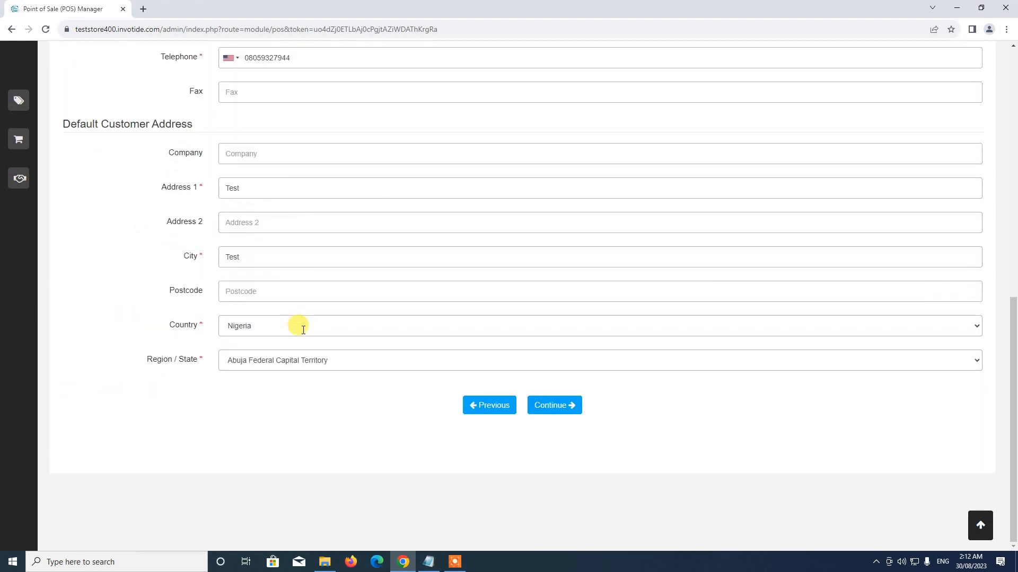
scroll(319, 367, "up", 6)
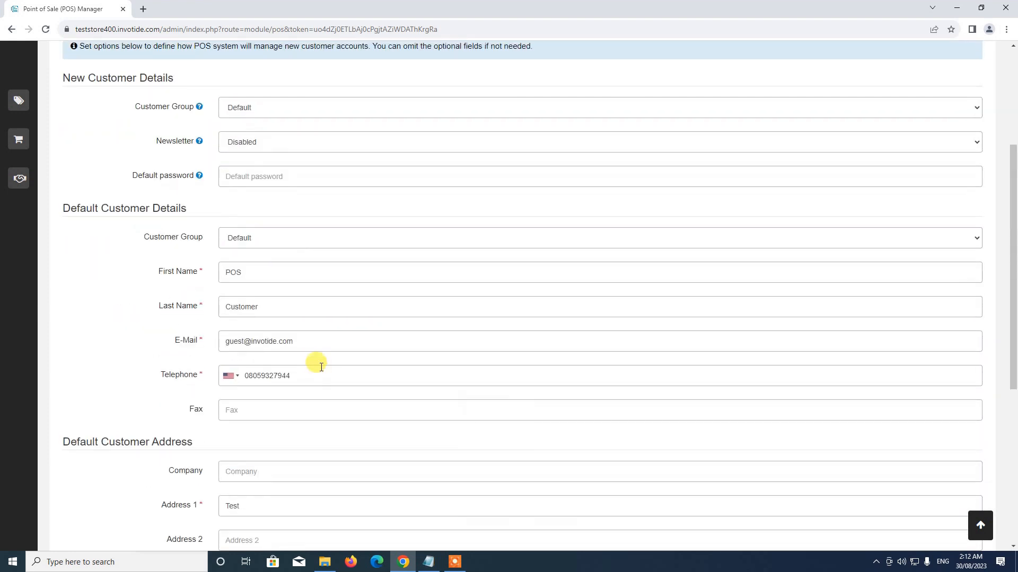
scroll(318, 363, "down", 5)
Set the default customer address to United Kingdom with region Bristol.
left_click(238, 377)
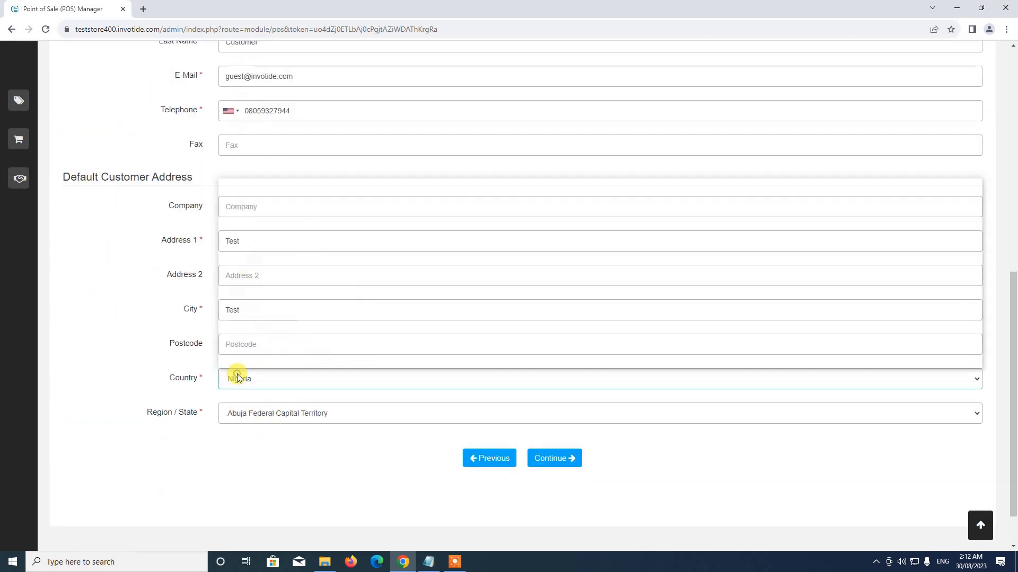
scroll(281, 277, "up", 20)
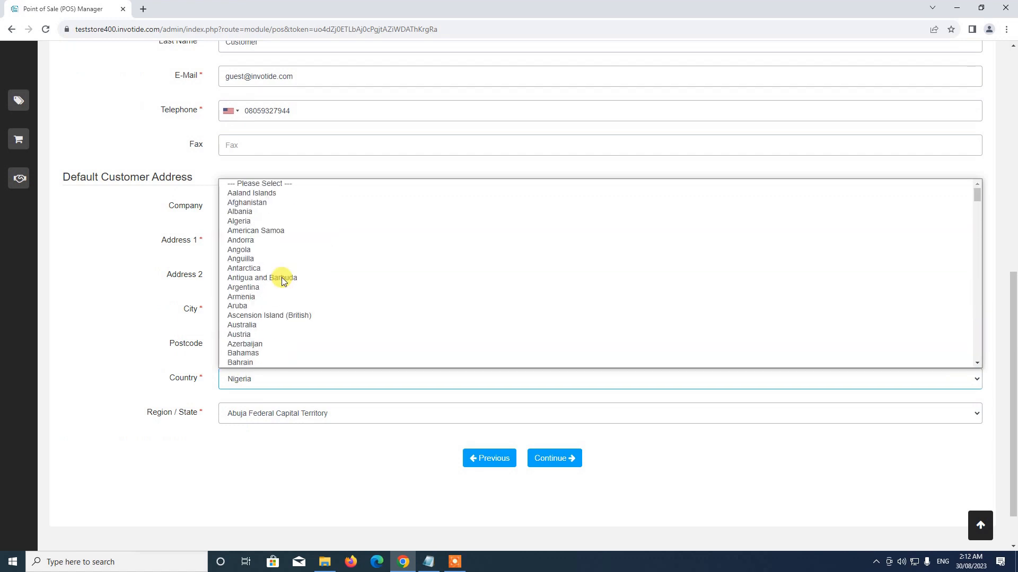
scroll(295, 288, "down", 20)
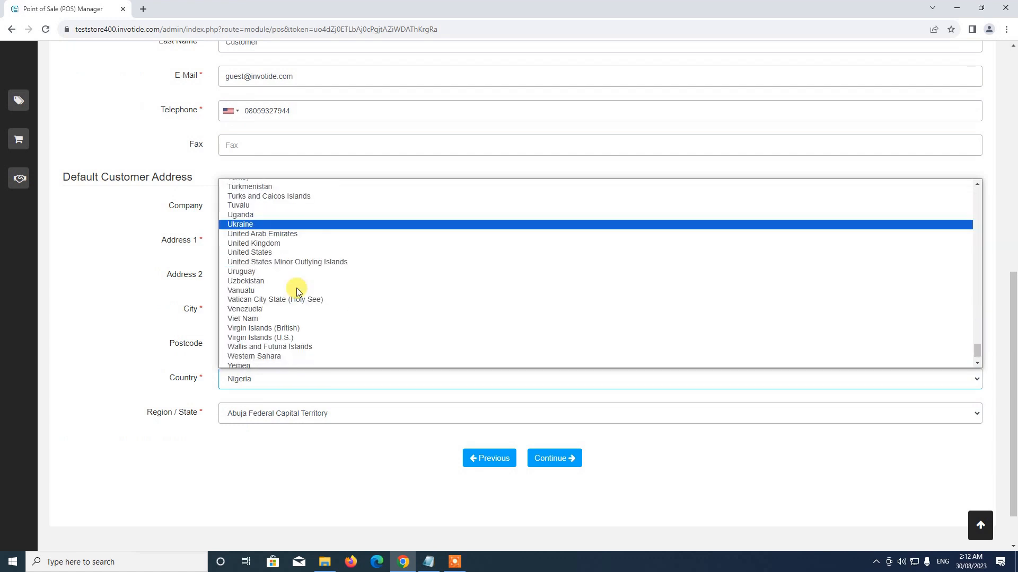
left_click(282, 224)
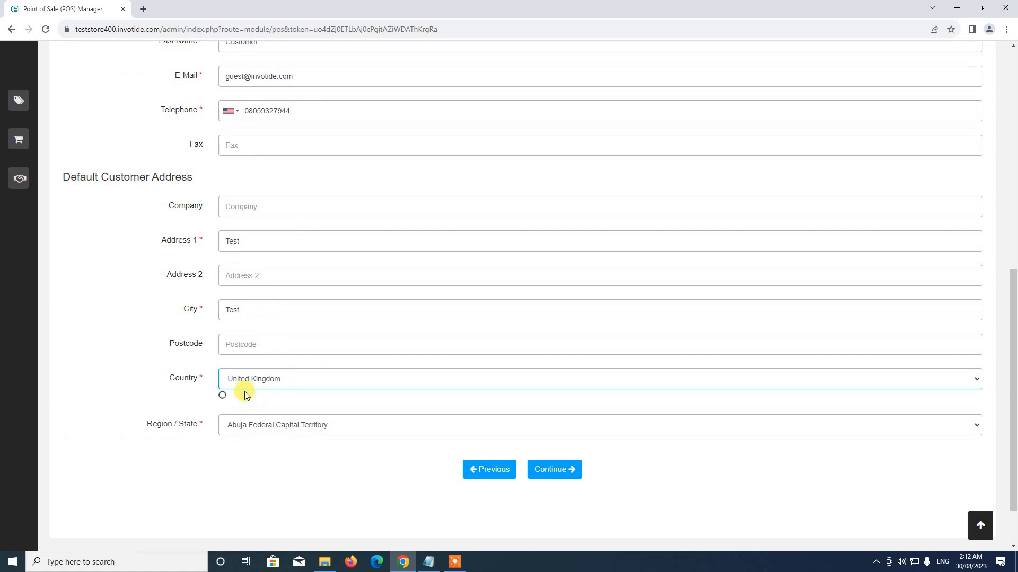
left_click(252, 416)
scroll(255, 315, "down", 1)
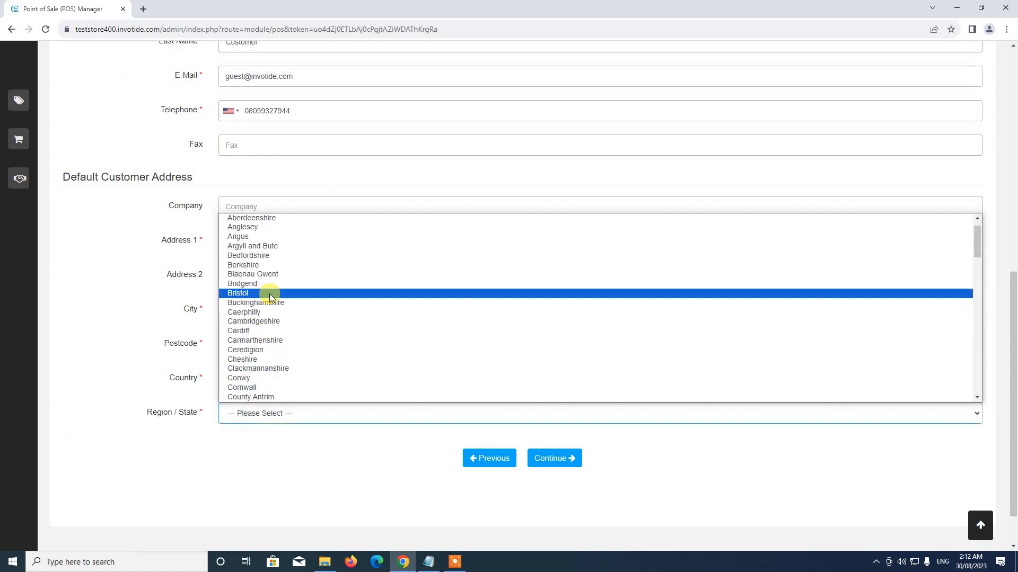
left_click(269, 293)
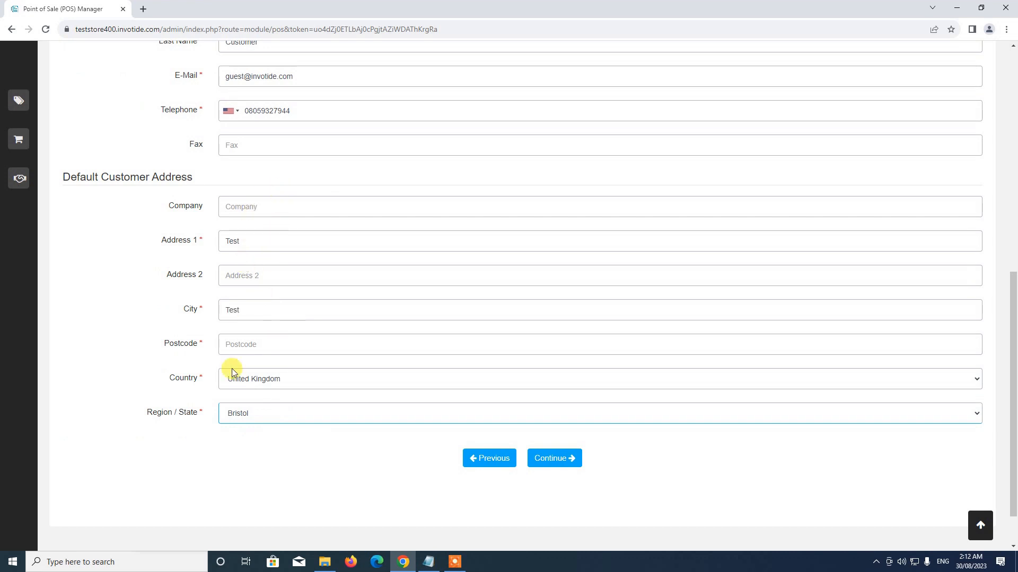
scroll(246, 430, "up", 1)
scroll(243, 427, "down", 2)
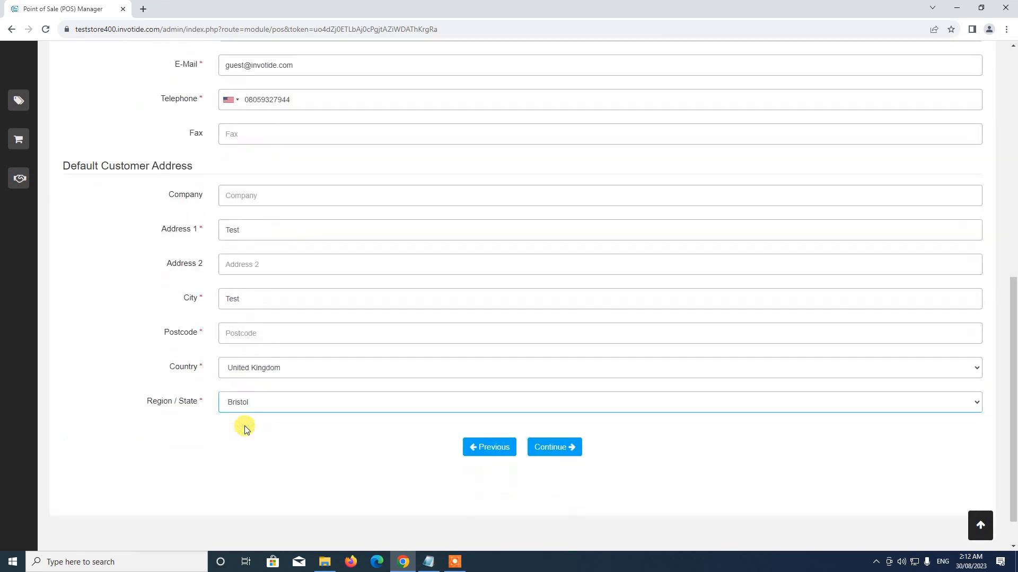
scroll(296, 277, "up", 3)
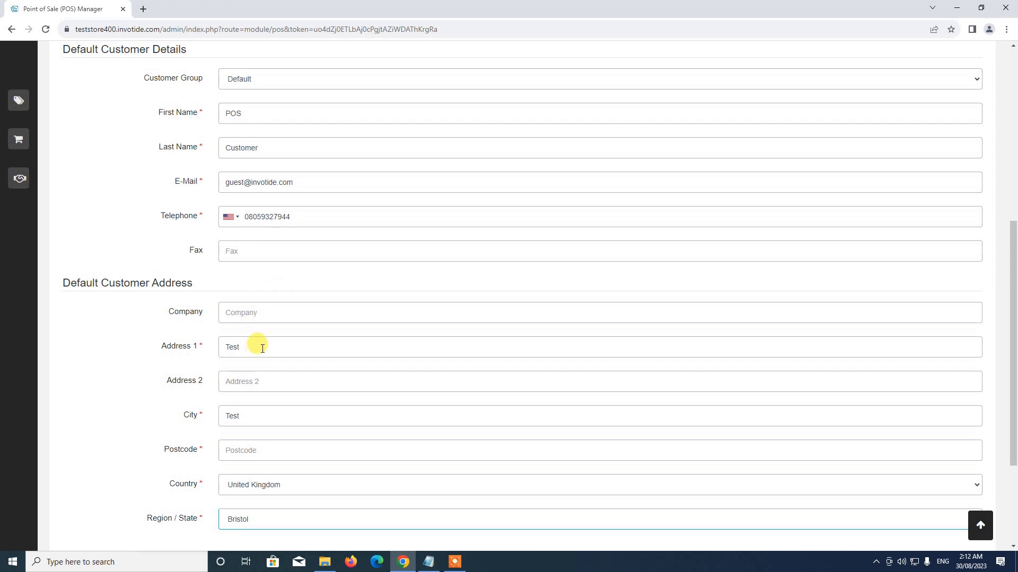
scroll(262, 347, "down", 2)
scroll(261, 348, "up", 4)
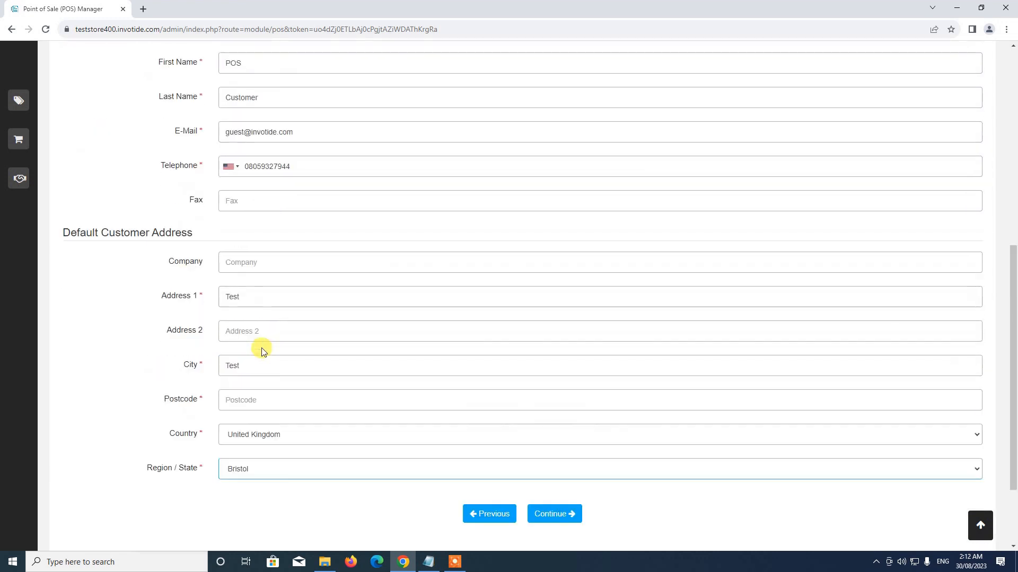
scroll(294, 362, "up", 2)
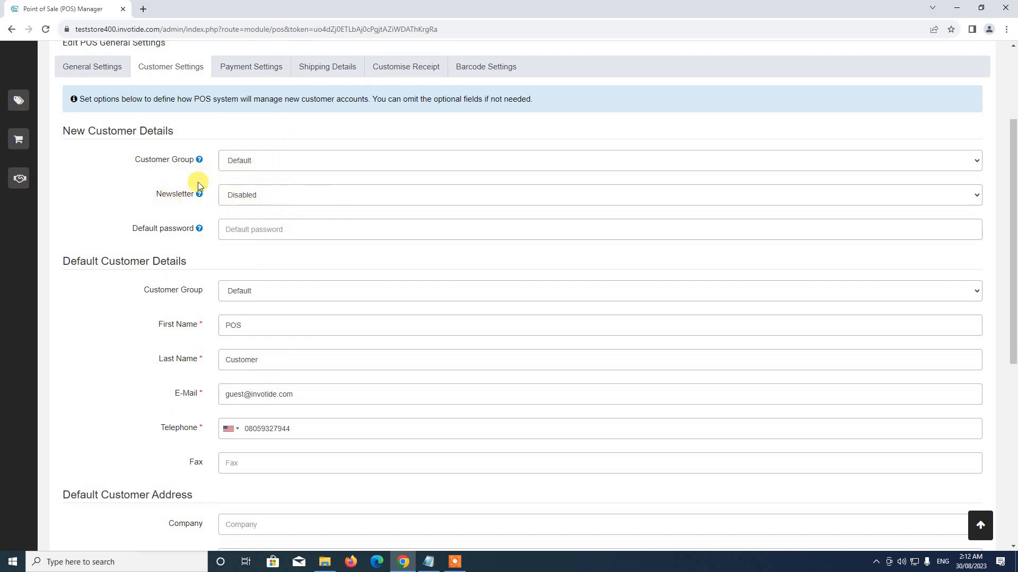
Set Newsletter to Enabled for new customers.
mouse_move(188, 194)
left_click(246, 190)
left_click(237, 218)
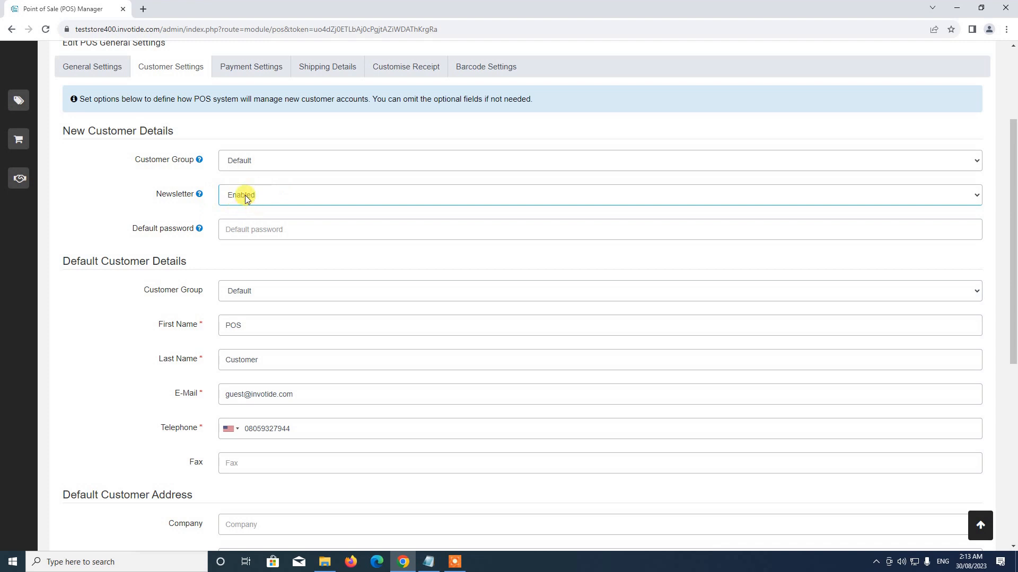
scroll(403, 249, "down", 7)
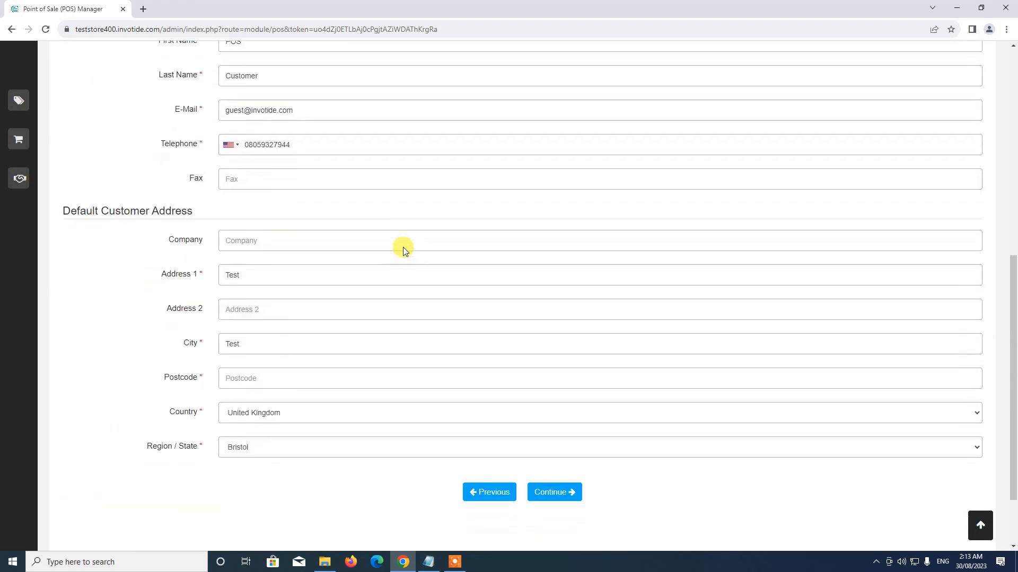
left_click(533, 405)
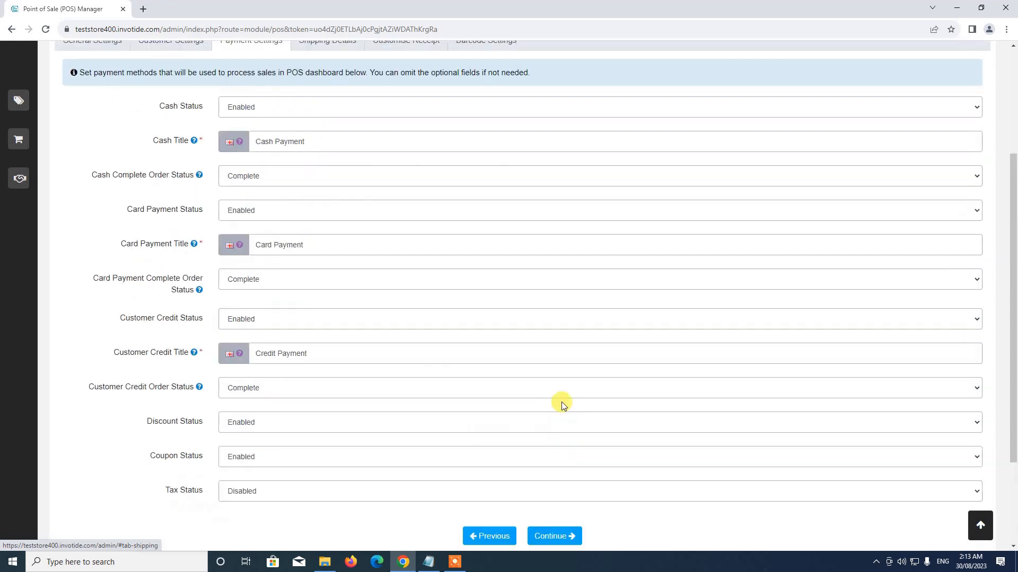
scroll(479, 342, "down", 3)
scroll(302, 207, "up", 1)
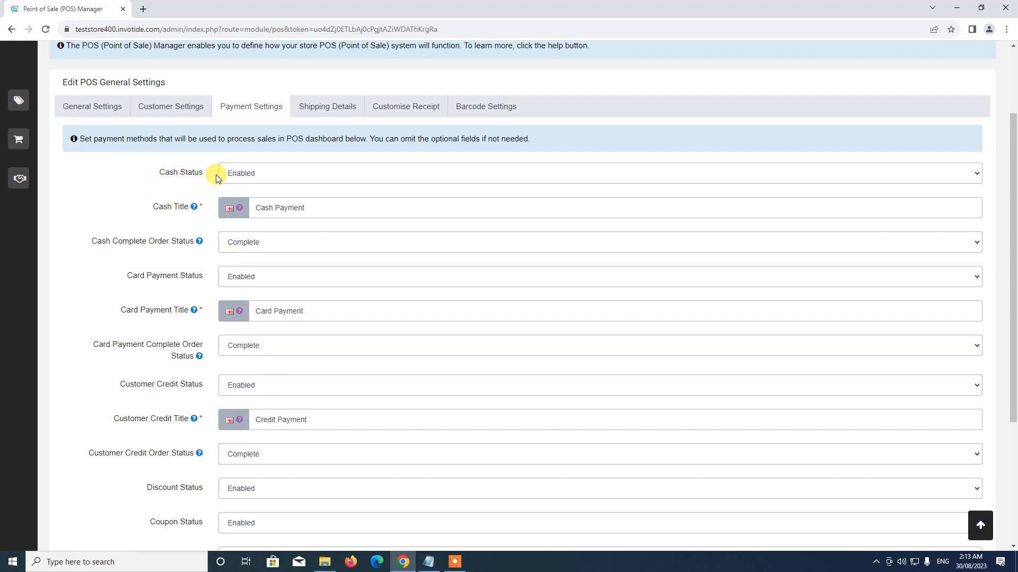
left_click(239, 174)
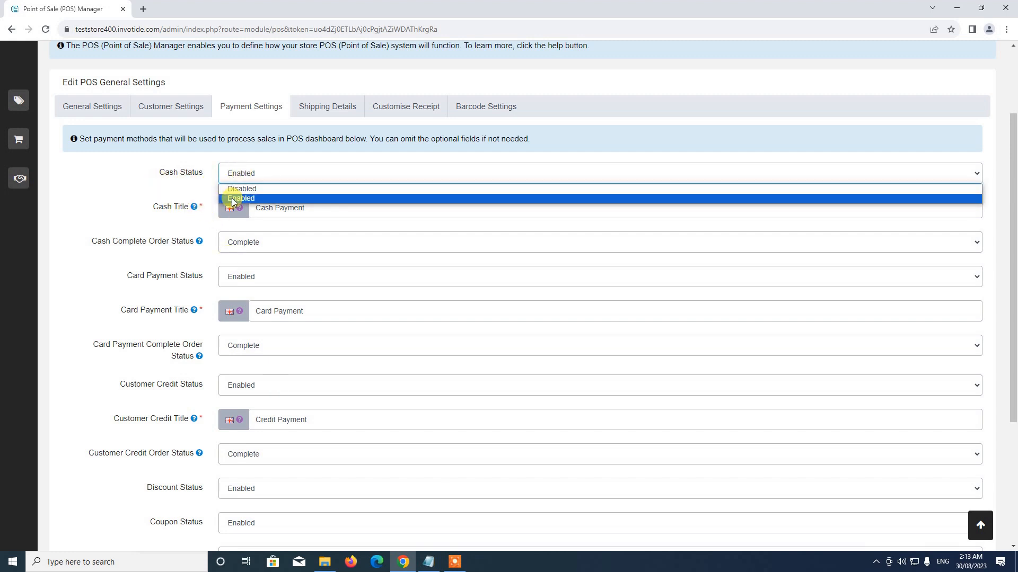
left_click(241, 198)
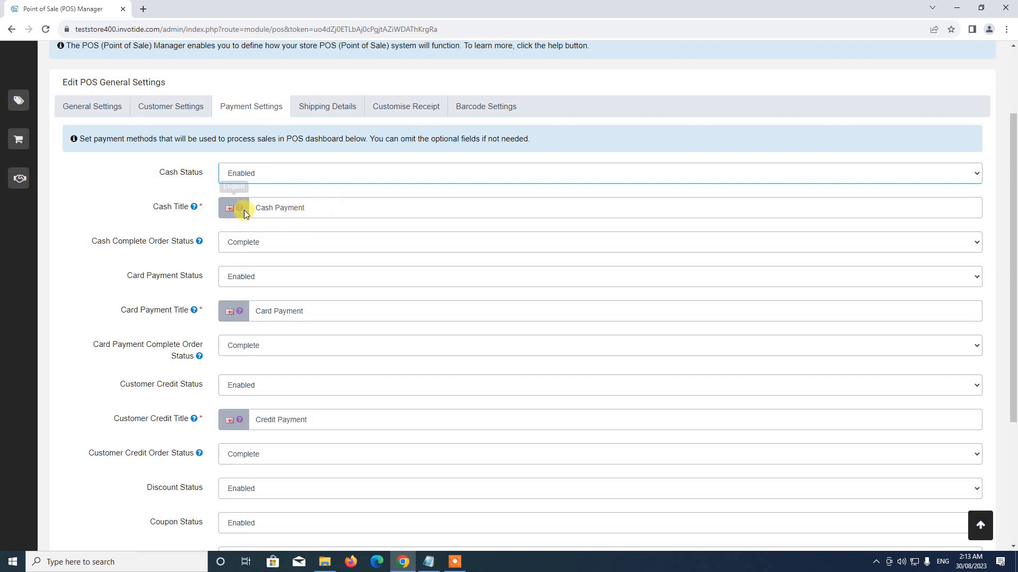
left_click_drag(255, 207, 363, 201)
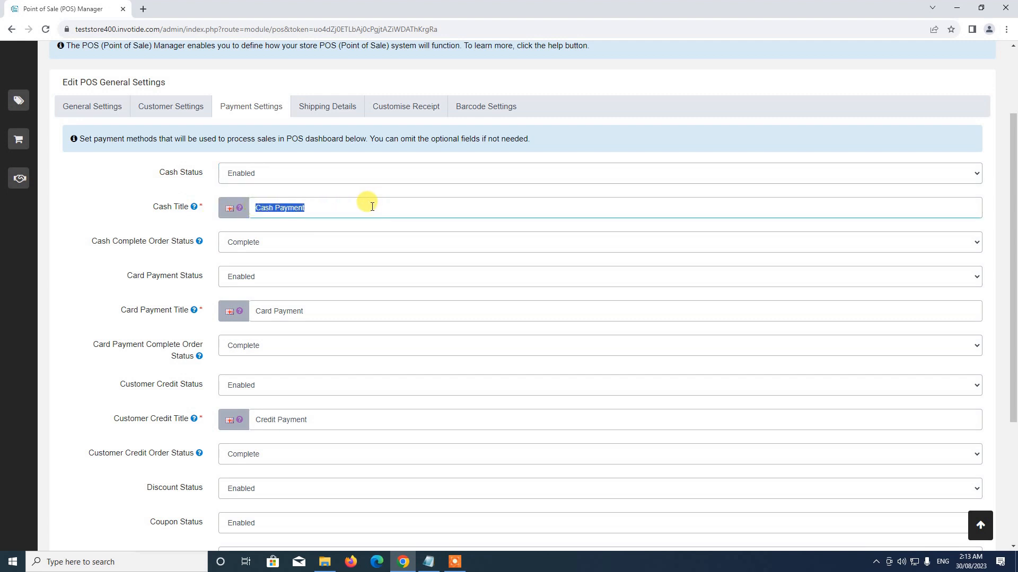
left_click(260, 208)
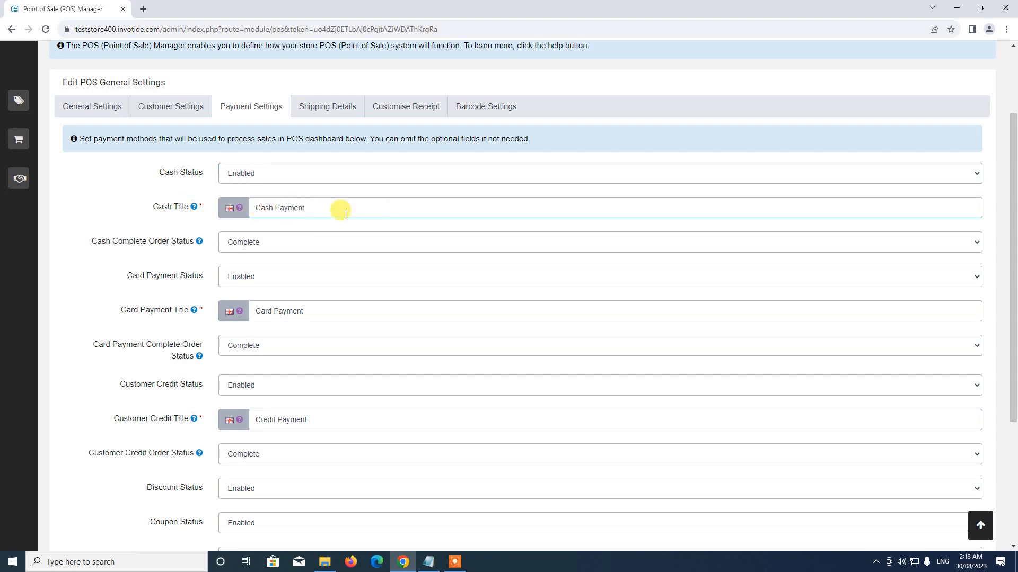
scroll(270, 254, "down", 2)
scroll(269, 255, "up", 1)
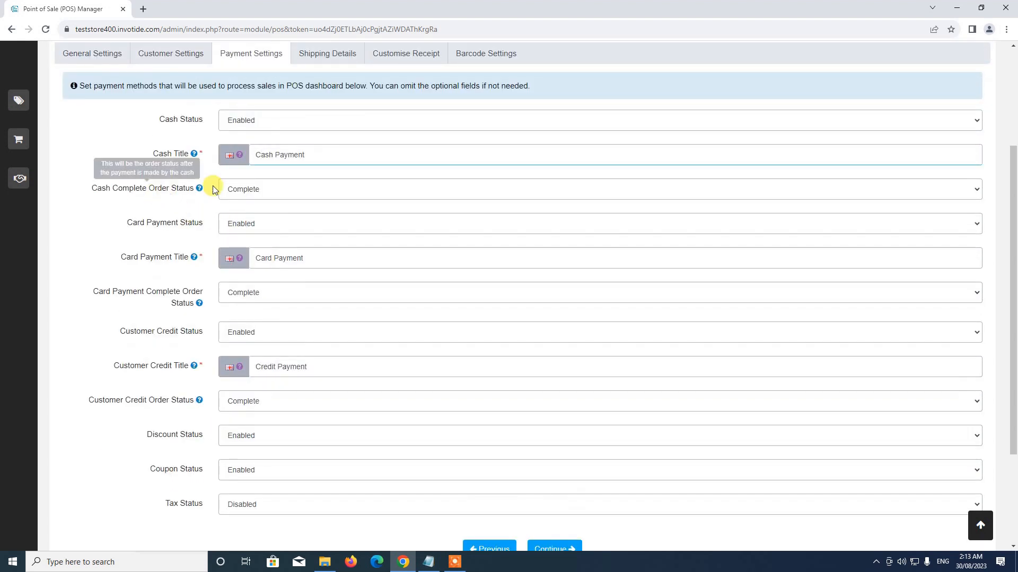
left_click(247, 191)
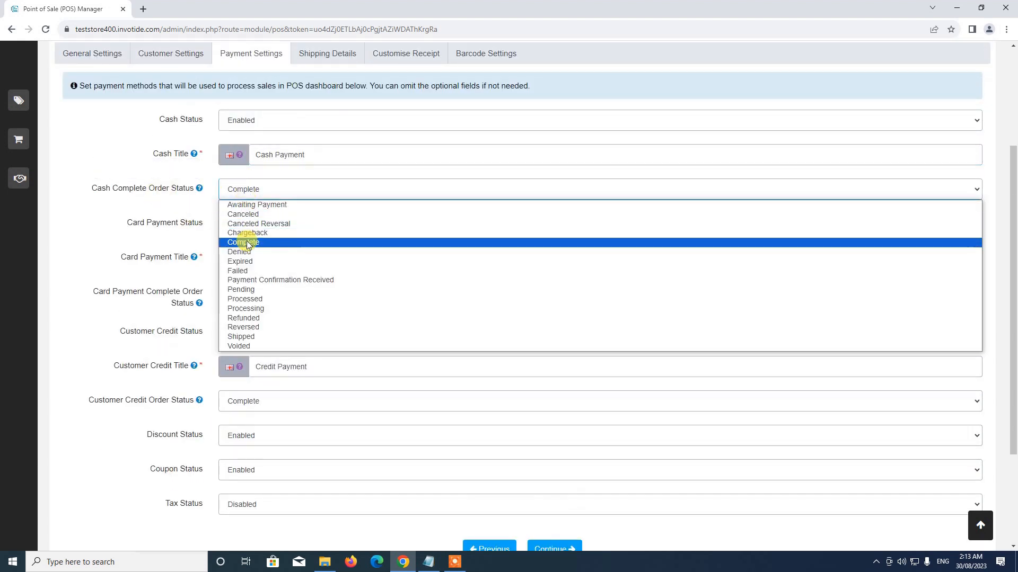
left_click(246, 238)
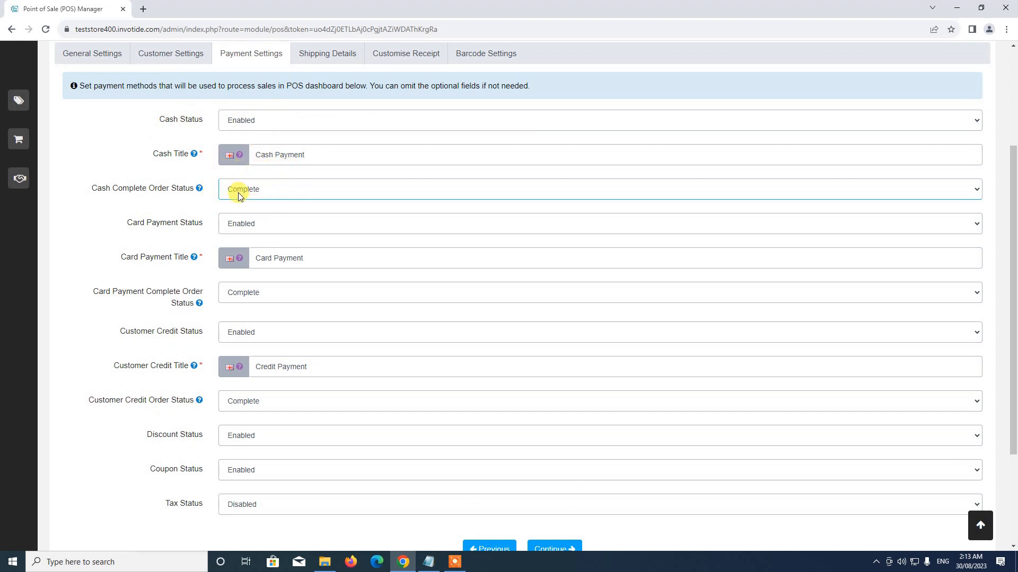
scroll(318, 194, "down", 2)
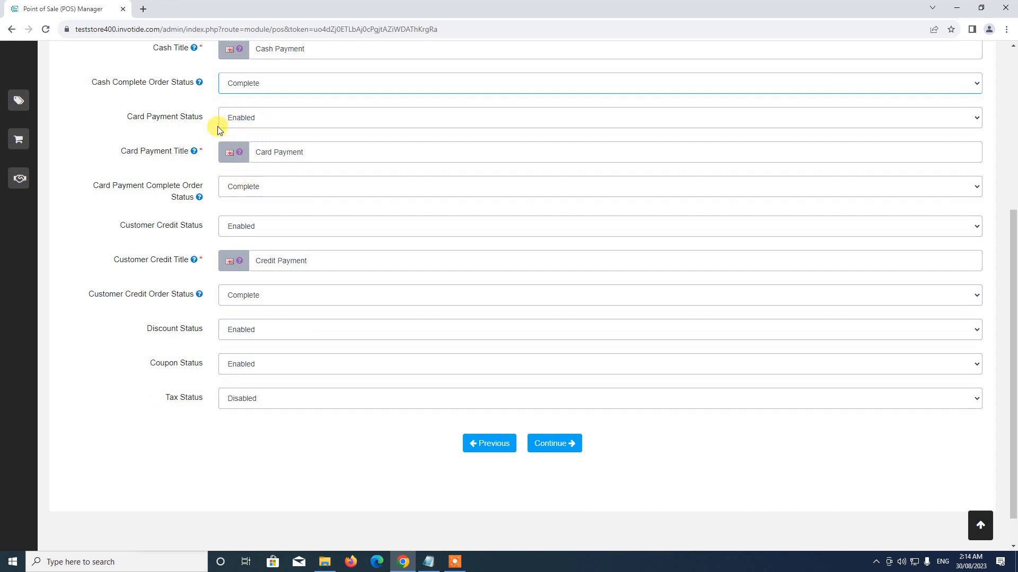
left_click(252, 117)
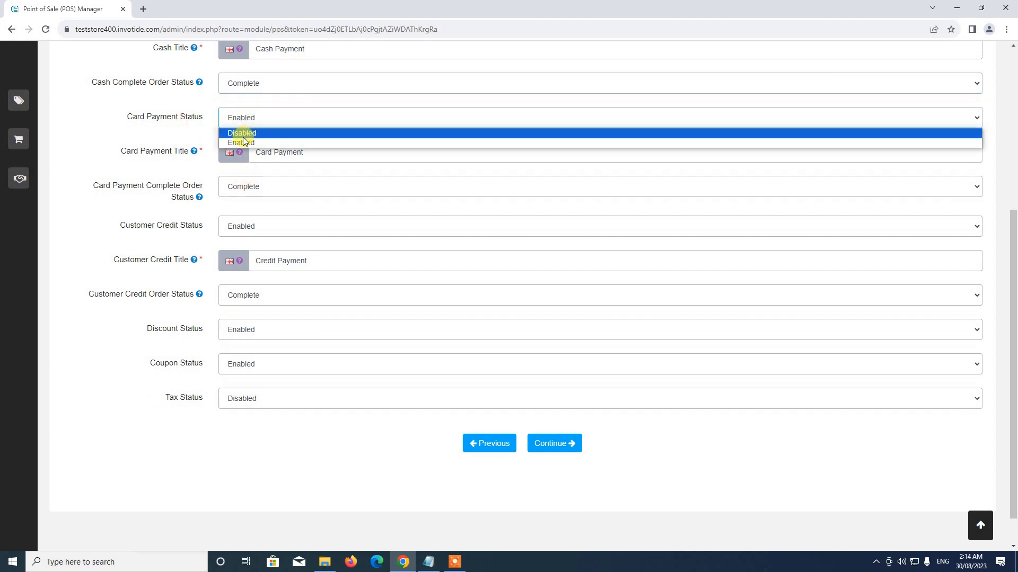
left_click(242, 144)
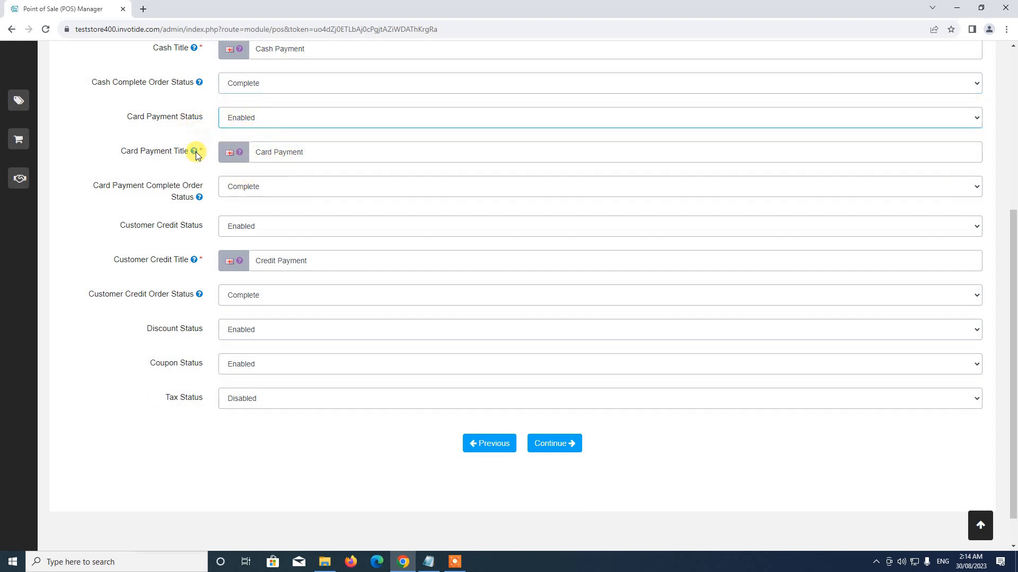
scroll(291, 167, "up", 2)
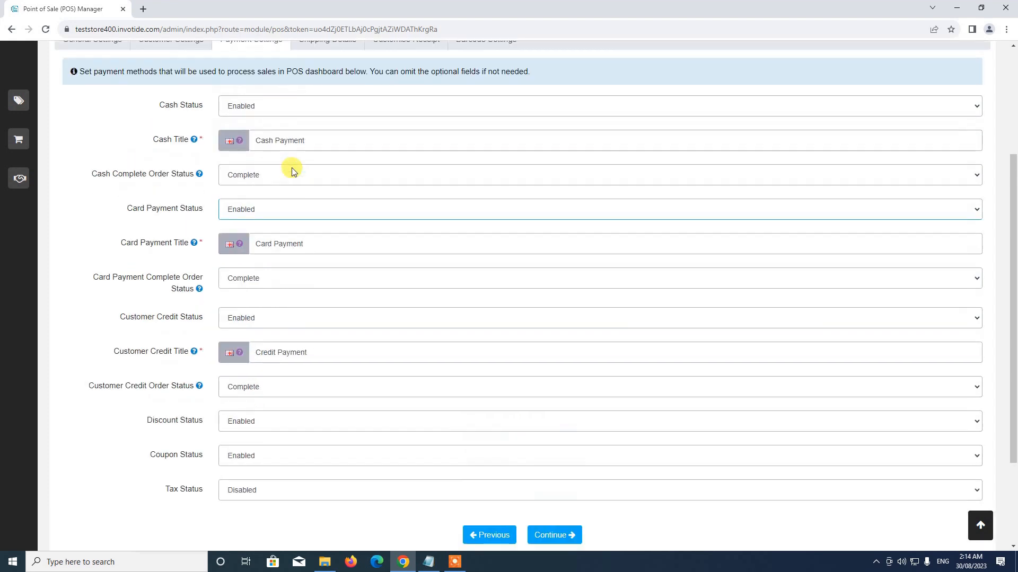
scroll(291, 200, "down", 2)
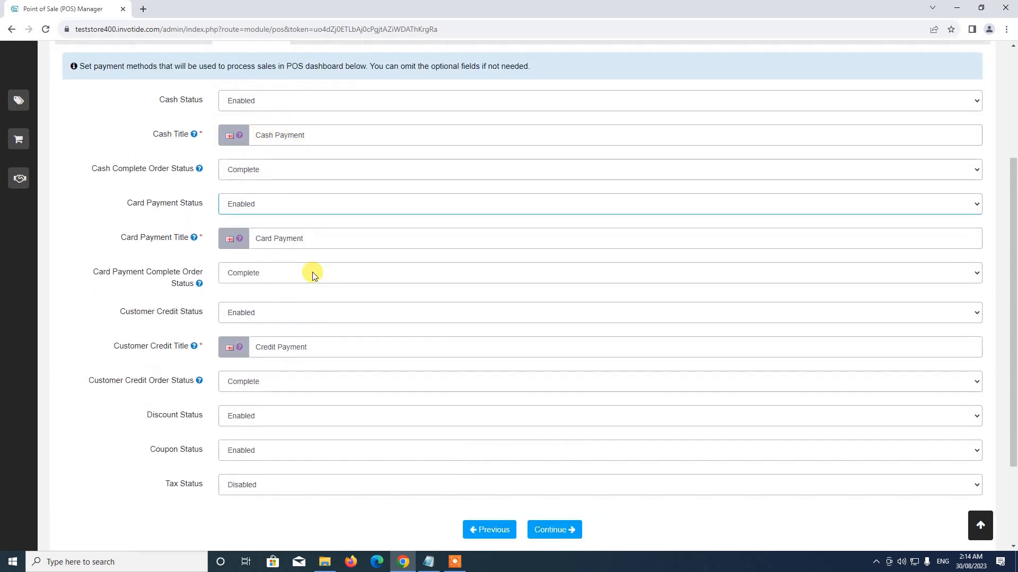
scroll(280, 208, "up", 2)
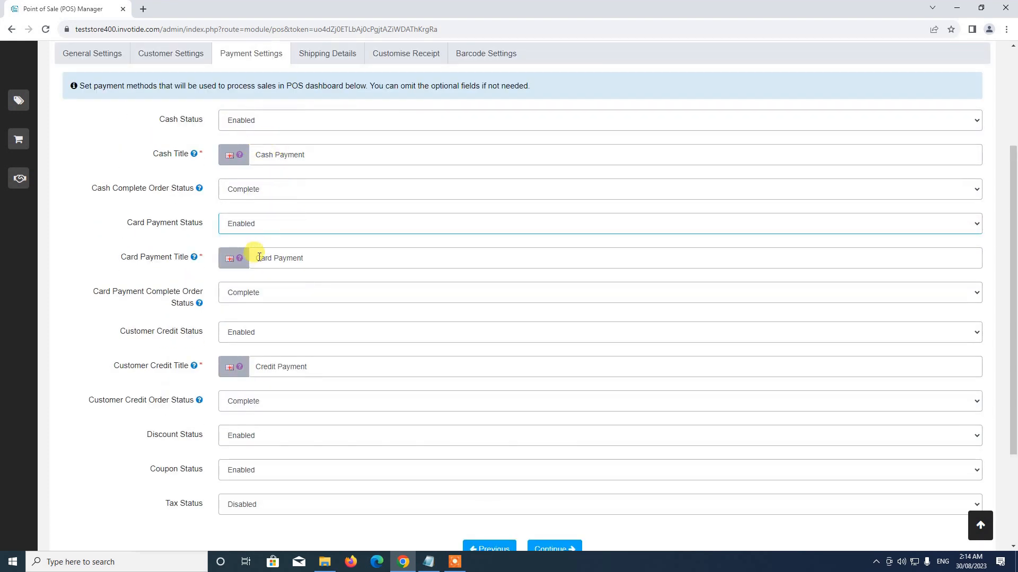
Add 'Debit/Credit ' before Card Payment in the card payment title.
left_click_drag(259, 258, 344, 241)
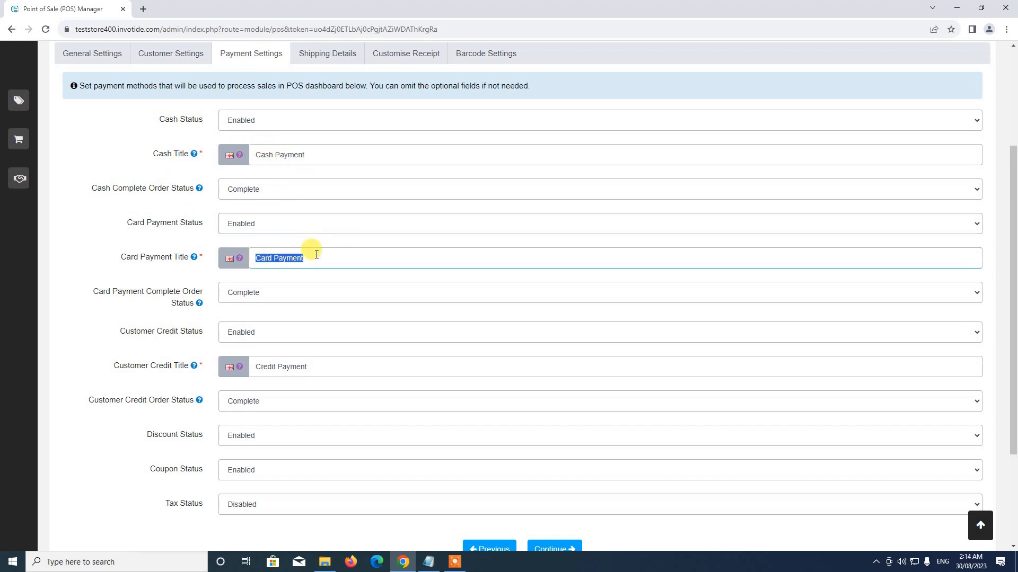
scroll(286, 239, "down", 2)
left_click(277, 229)
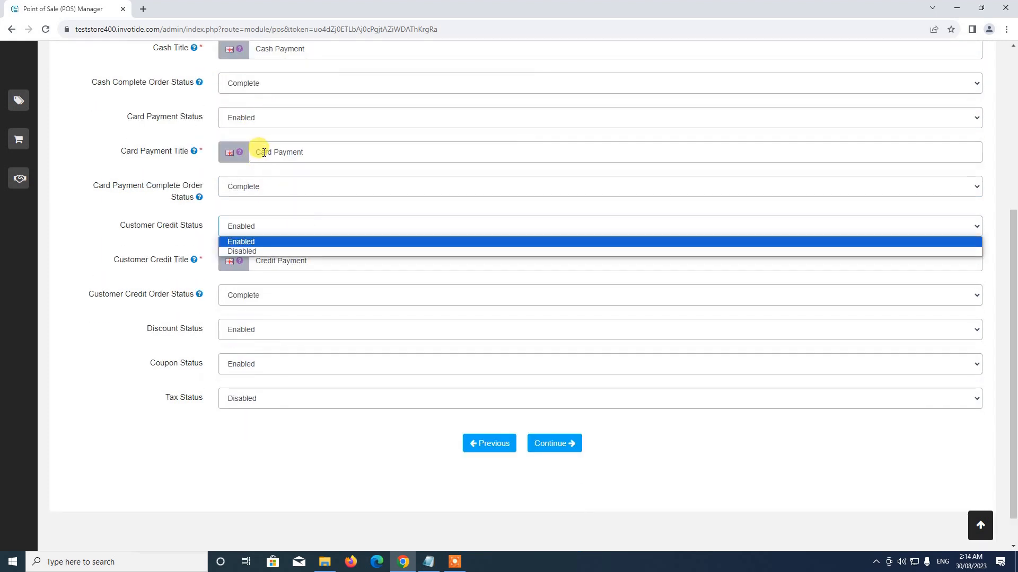
left_click(257, 152)
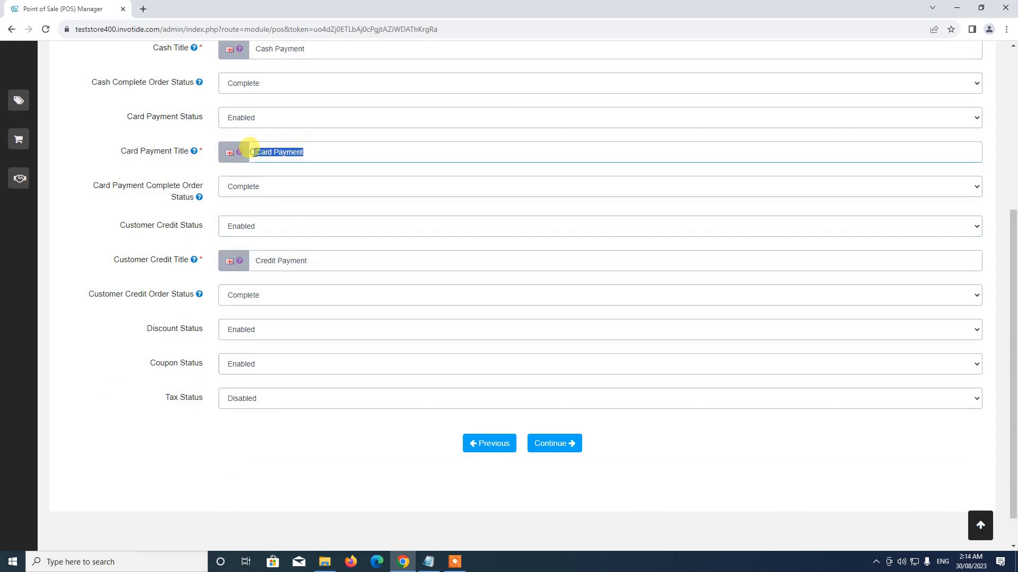
left_click(257, 152)
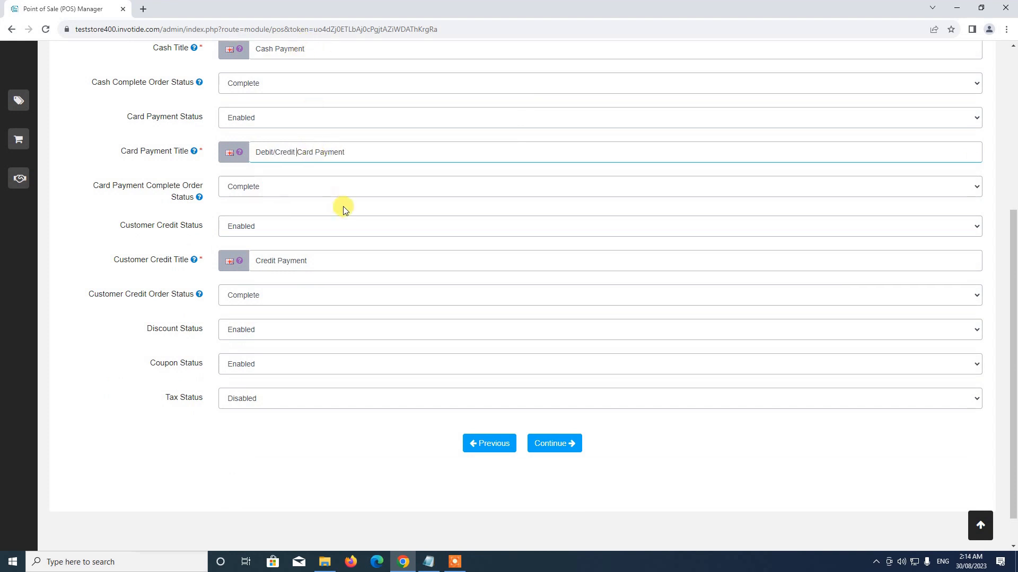
Keep card order status as Complete and customer credit payments Enabled.
scroll(312, 181, "down", 1)
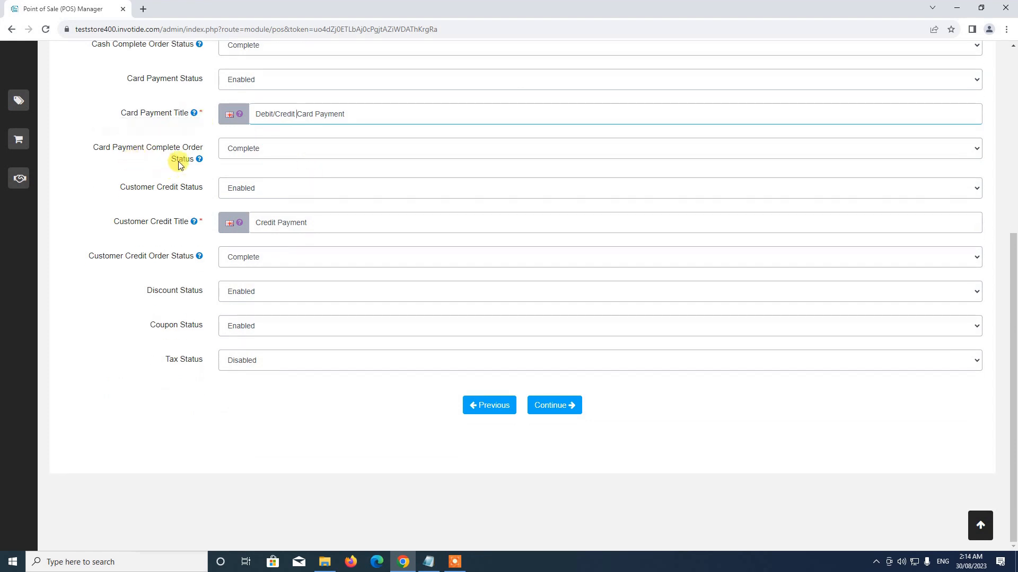
left_click(258, 144)
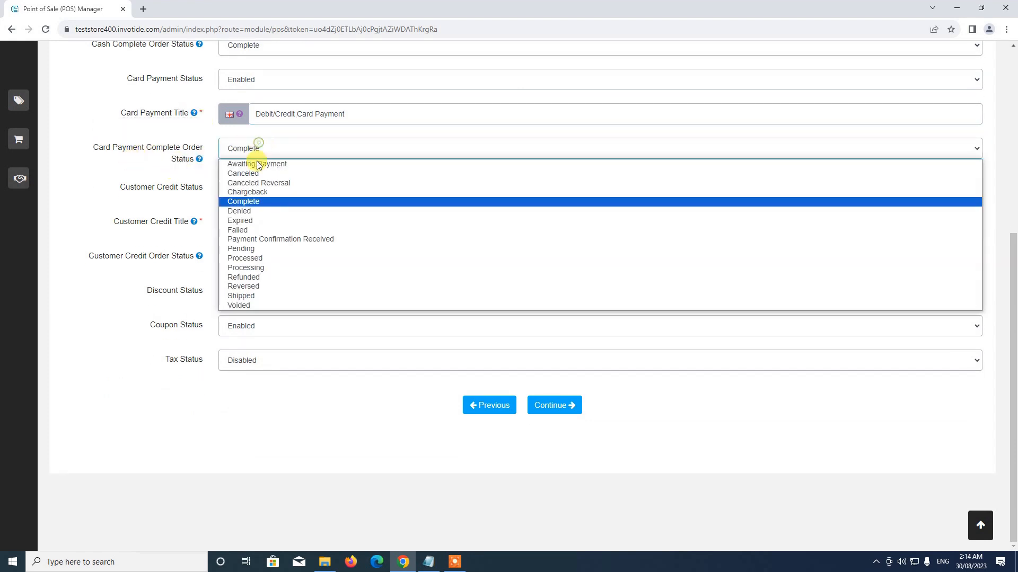
left_click(263, 200)
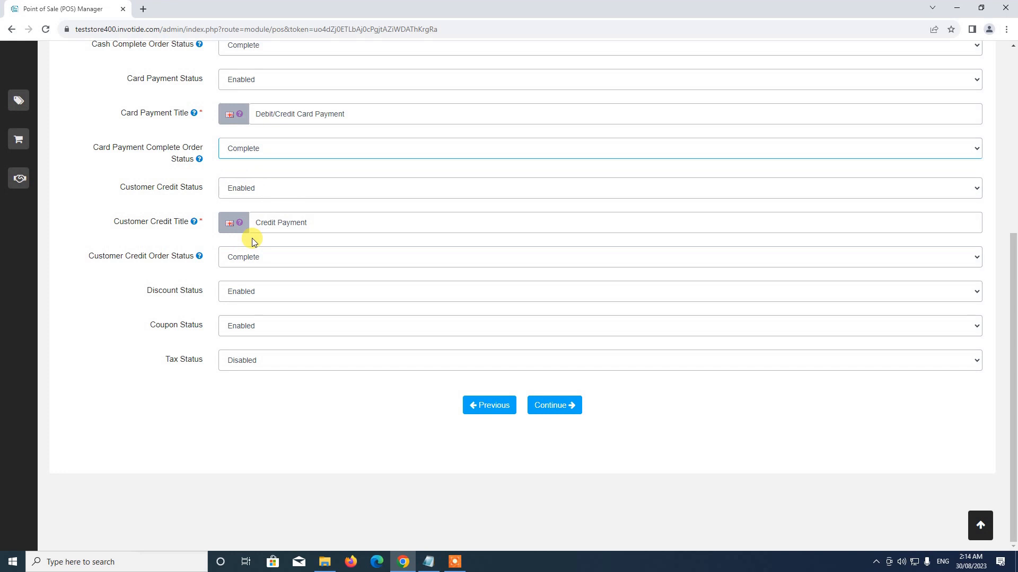
left_click(251, 204)
left_click(249, 201)
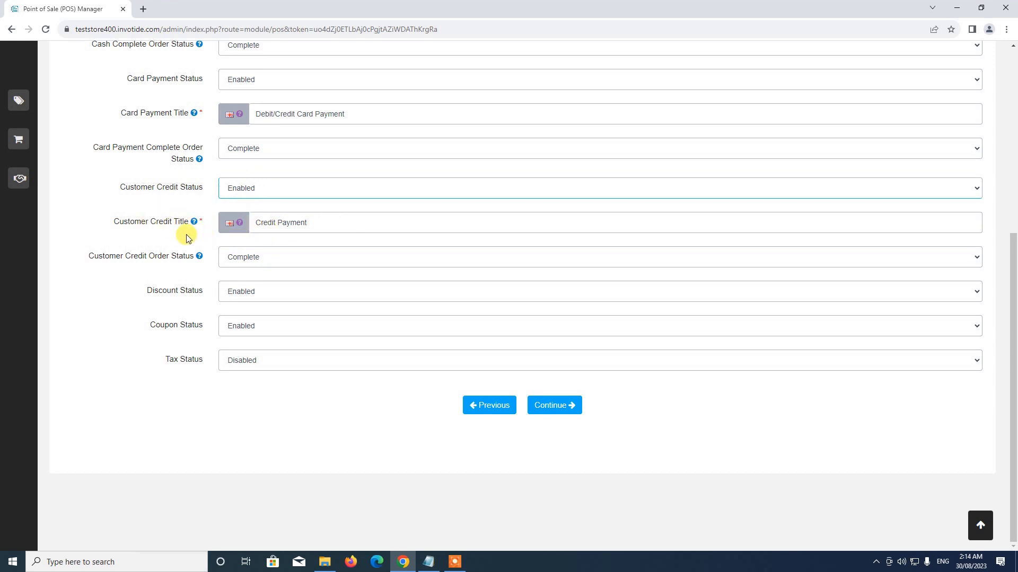
Retitle the customer credit method 'Store Credit Payment' and leave Tax Status Disabled.
left_click(255, 223)
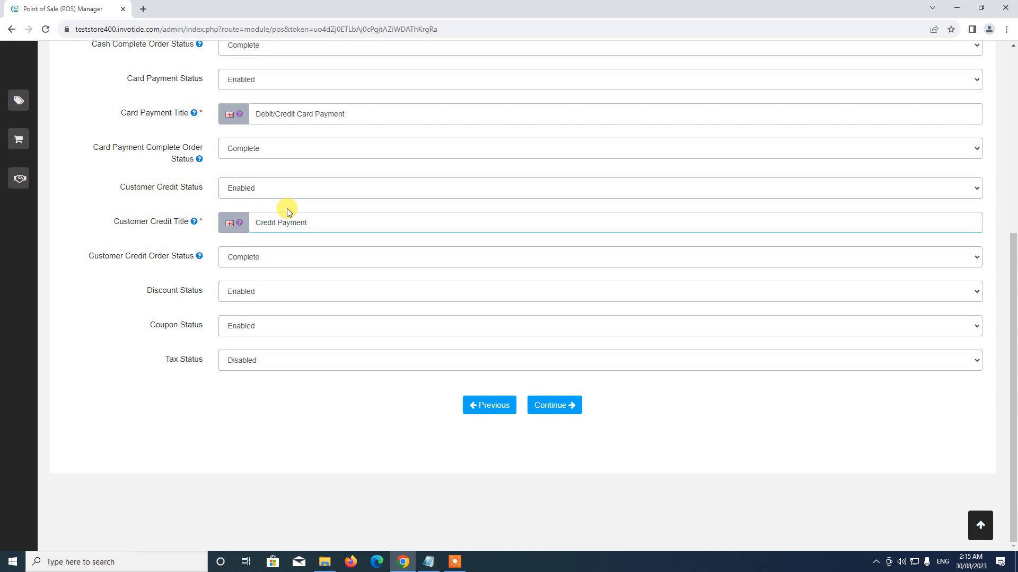
type("Store")
left_click(253, 368)
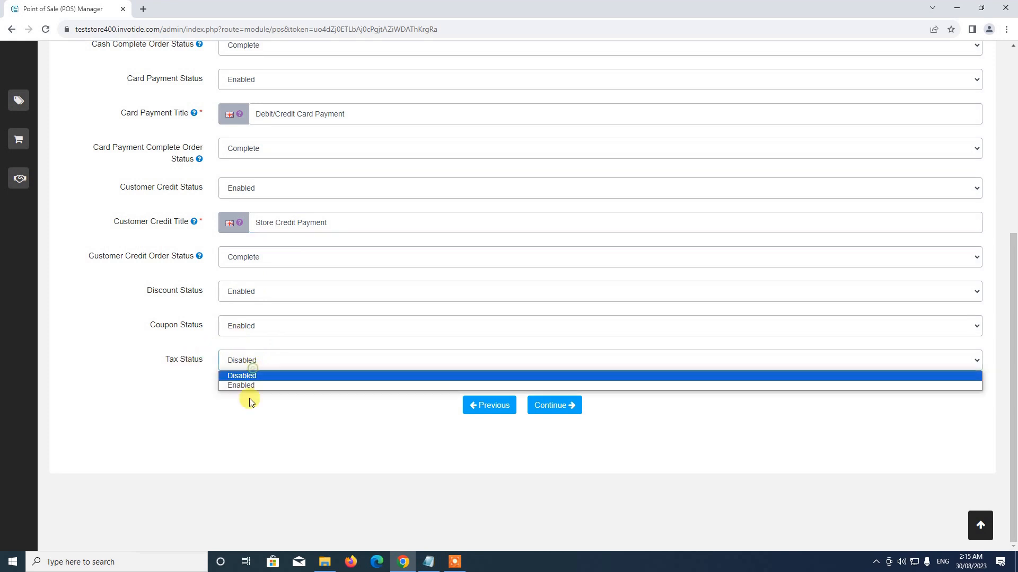
left_click(230, 376)
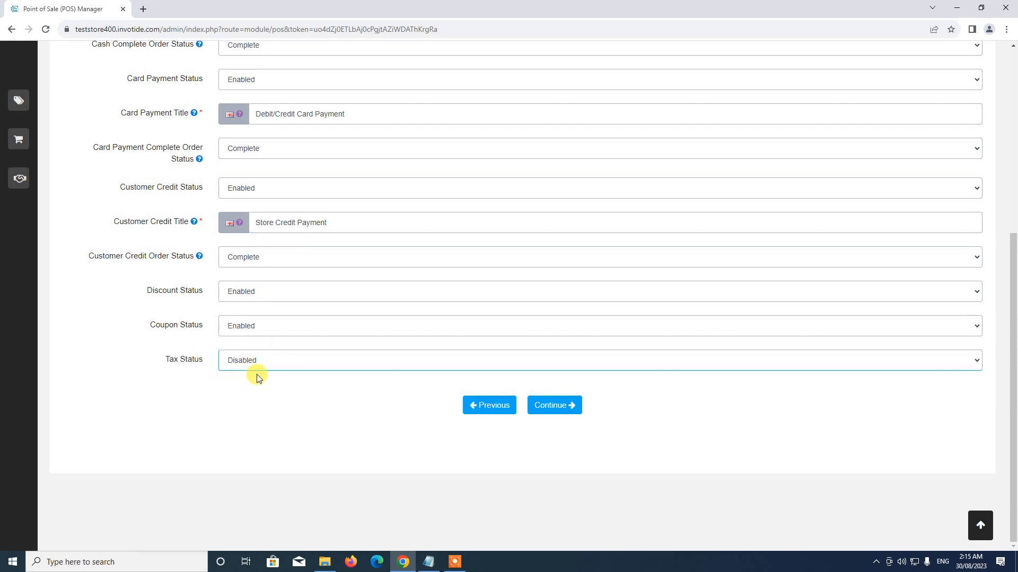
left_click(249, 360)
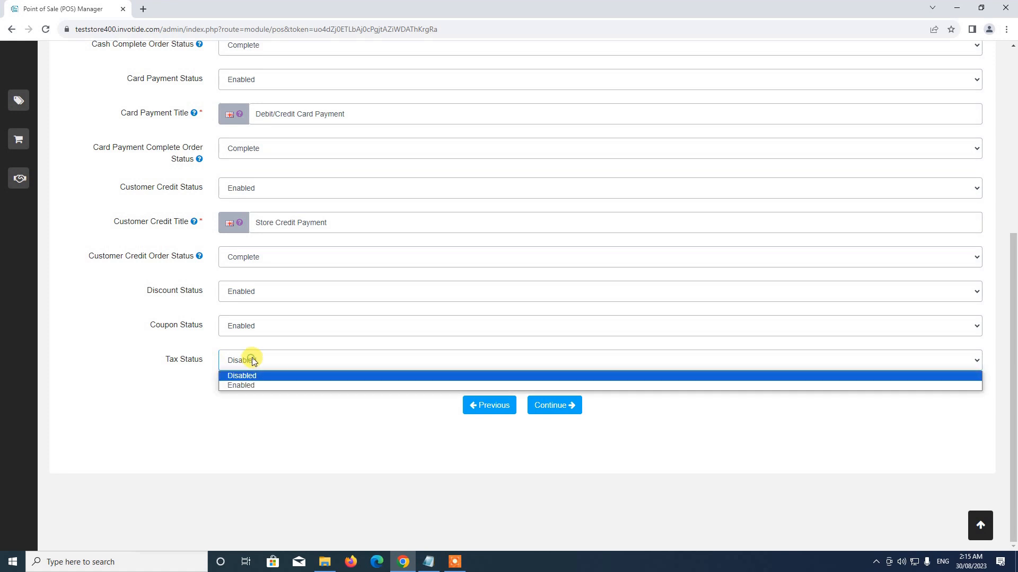
left_click(241, 374)
scroll(234, 373, "up", 1)
scroll(235, 374, "up", 5)
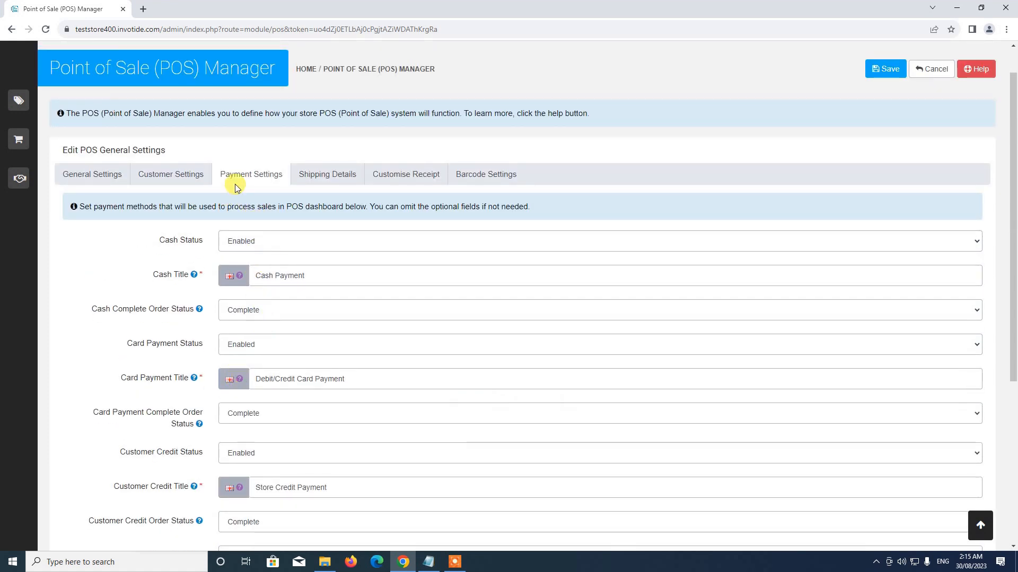
scroll(300, 316, "down", 1)
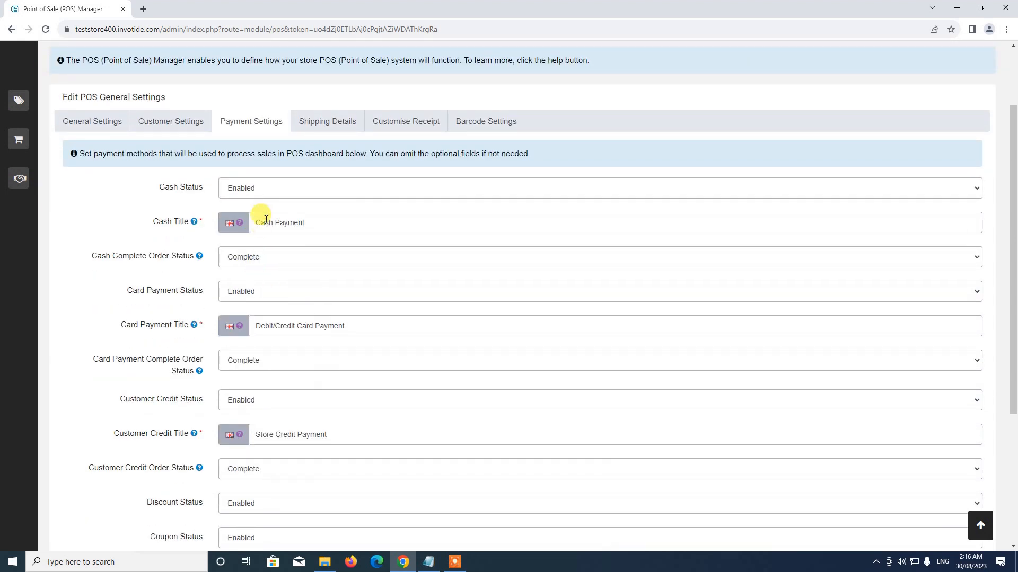
scroll(244, 217, "down", 4)
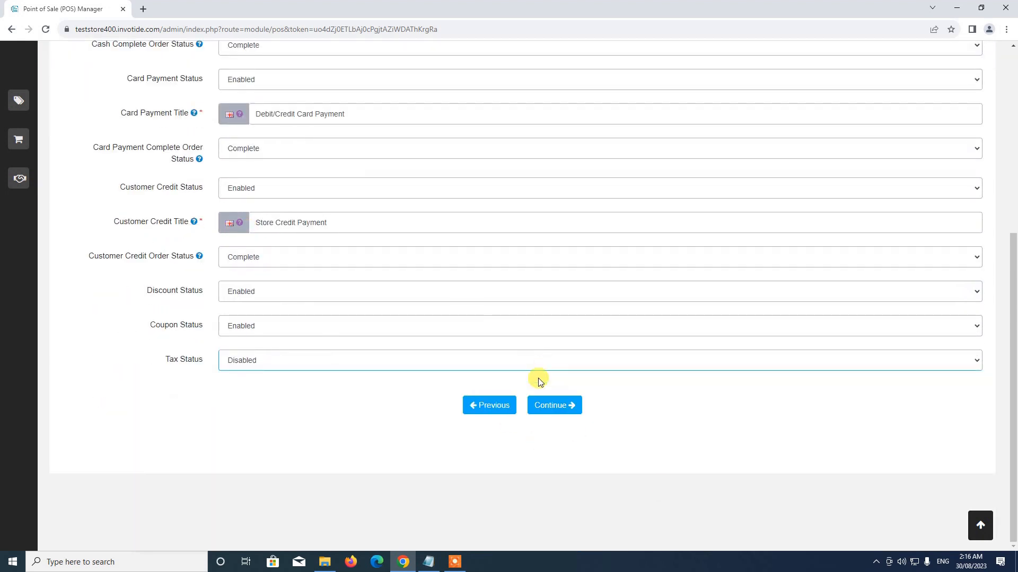
Keep Home Delivery Status Enabled, titled 'Shipping', with a 1000 maximum delivery charge.
left_click(561, 411)
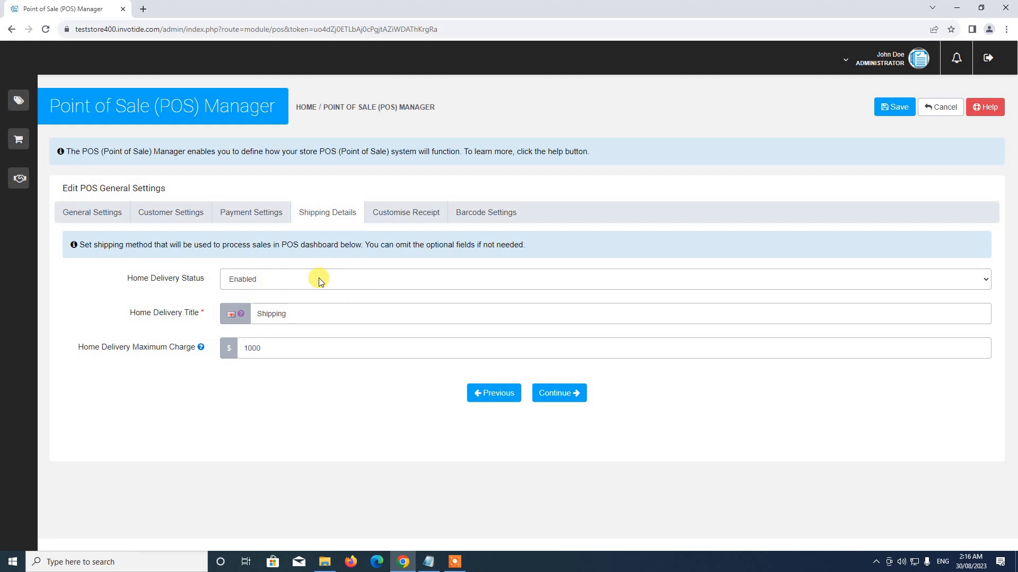
left_click(261, 279)
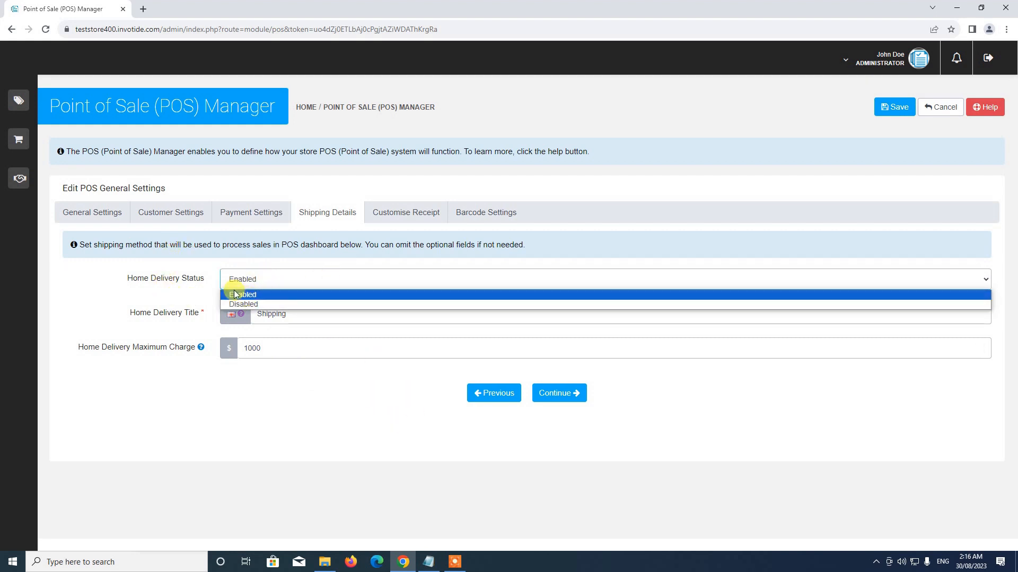
left_click(154, 288)
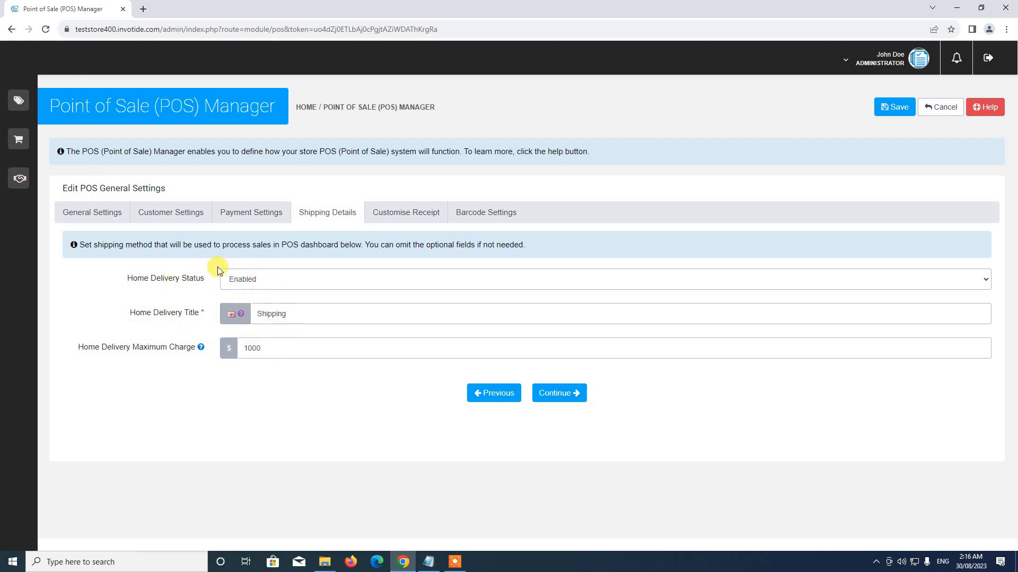
left_click(266, 276)
left_click(251, 295)
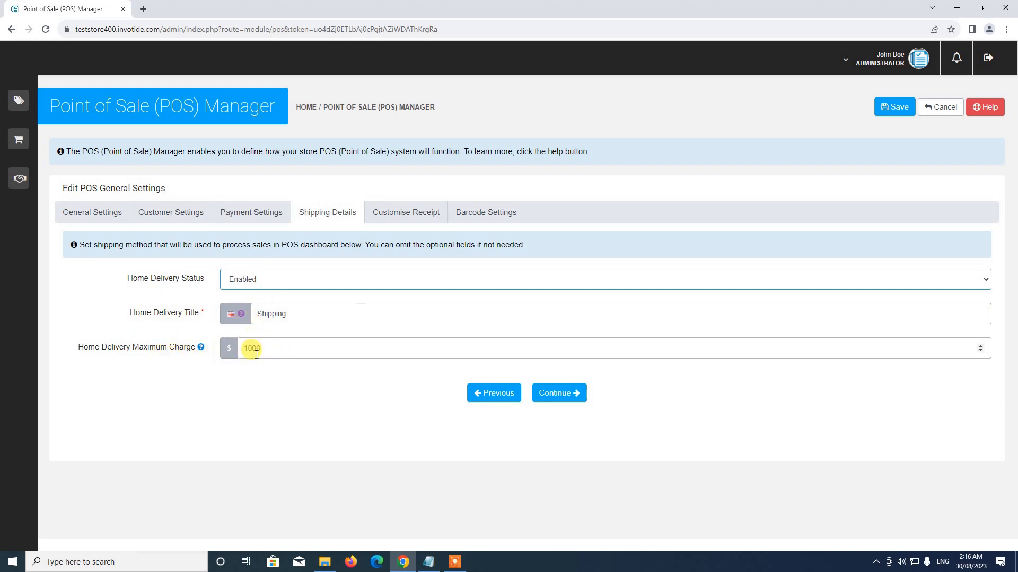
left_click_drag(243, 348, 284, 342)
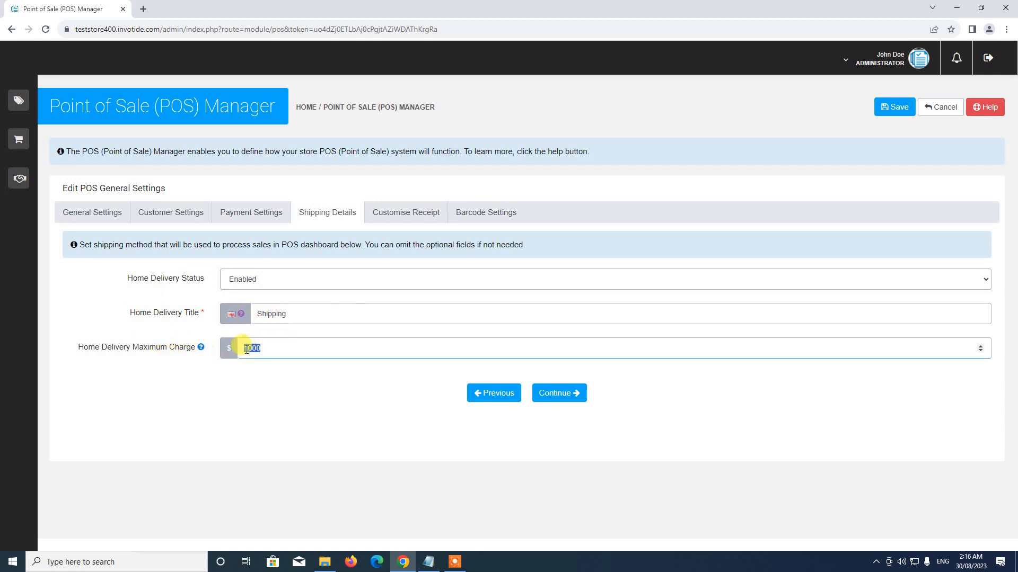
key("BackSpace")
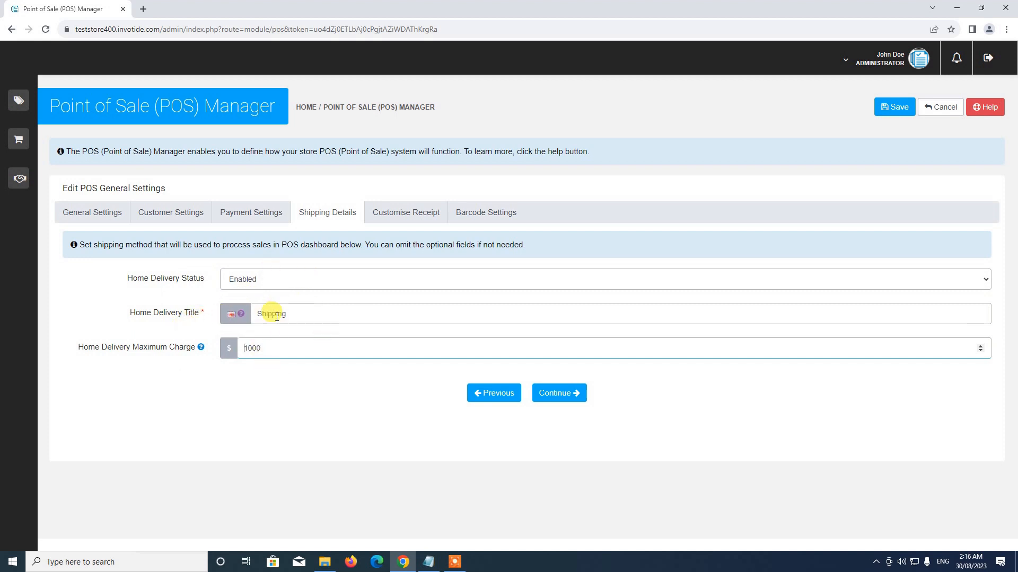
left_click_drag(258, 314, 324, 313)
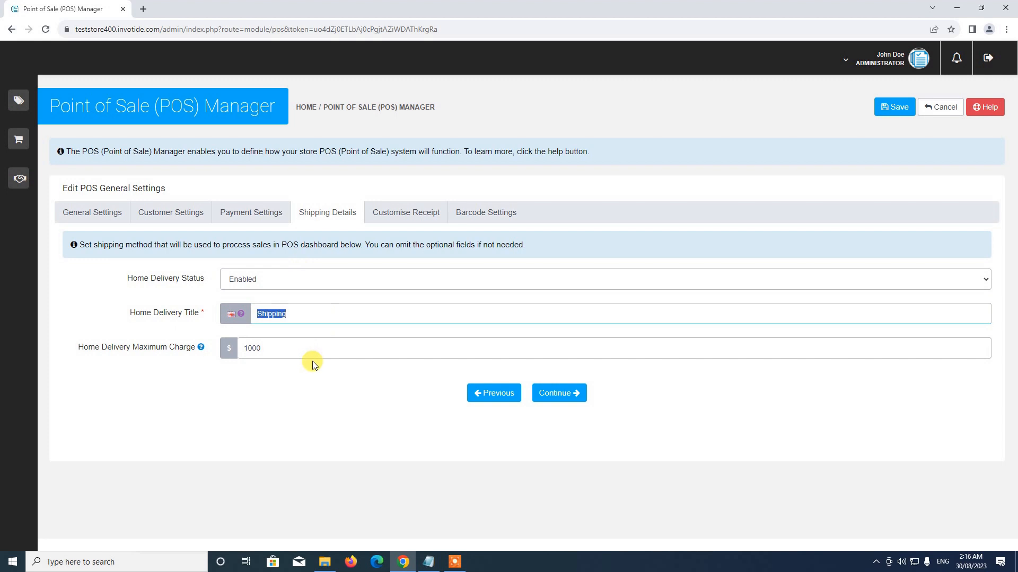
left_click(555, 398)
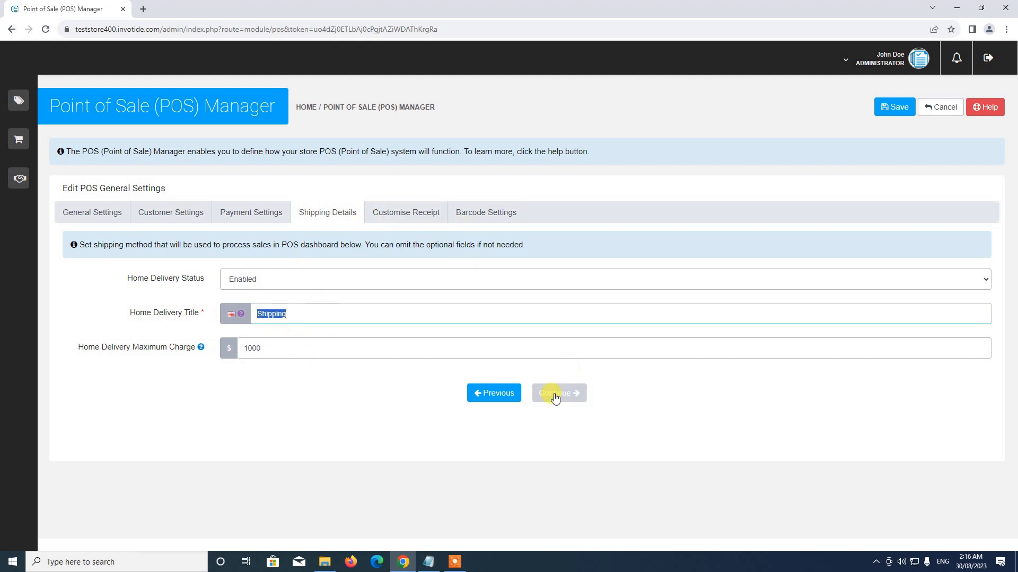
Set the receipt Paper Size to Thermal.
scroll(354, 295, "down", 3)
scroll(384, 292, "up", 2)
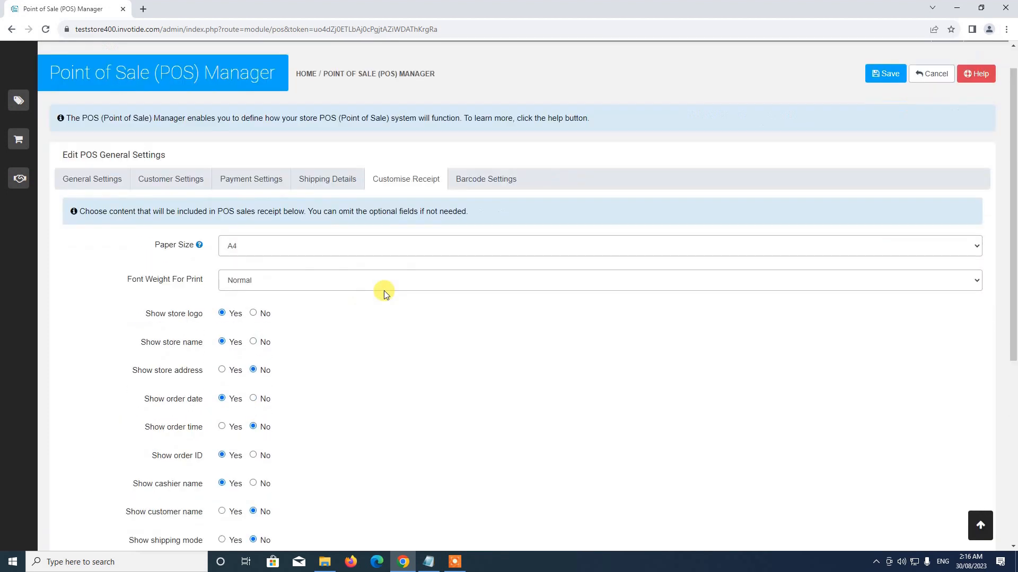
scroll(384, 291, "up", 1)
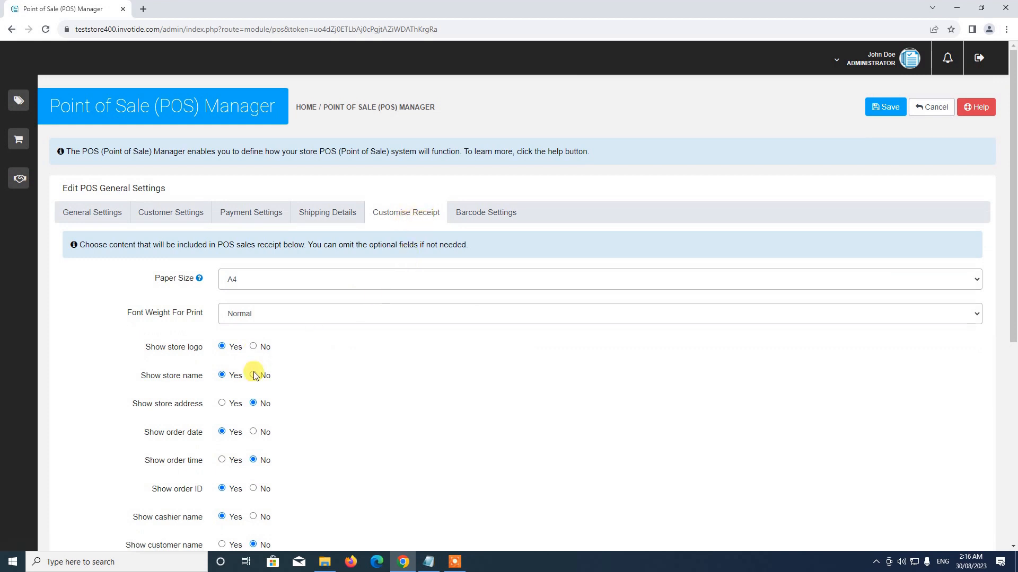
scroll(321, 405, "down", 6)
scroll(320, 405, "up", 4)
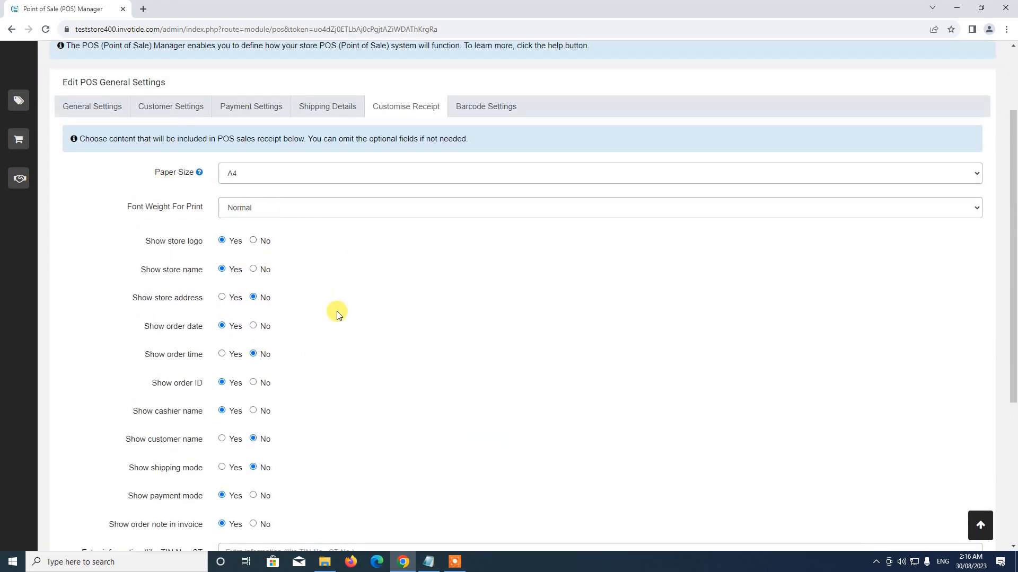
scroll(284, 366, "down", 1)
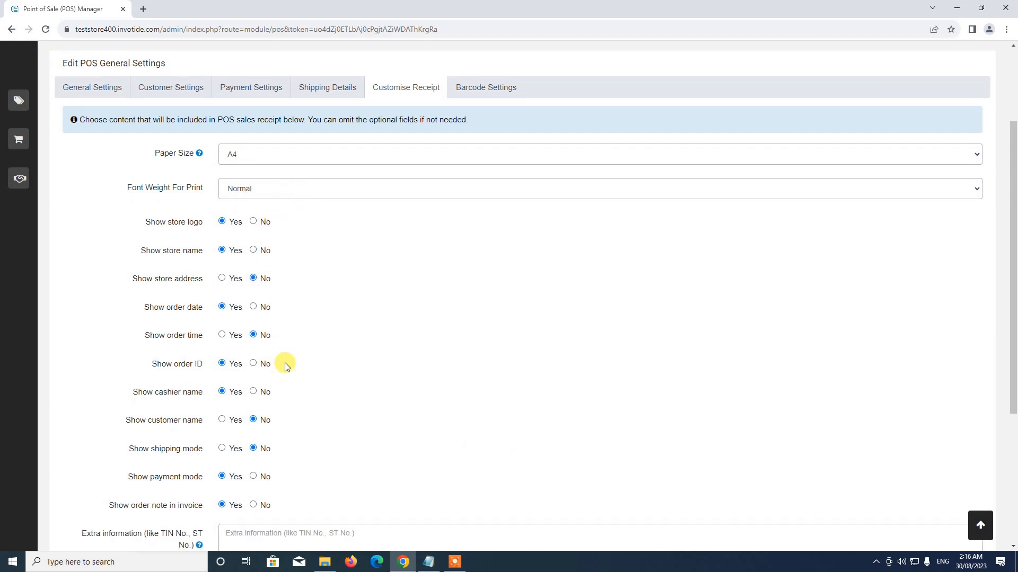
scroll(284, 363, "down", 4)
scroll(313, 268, "up", 4)
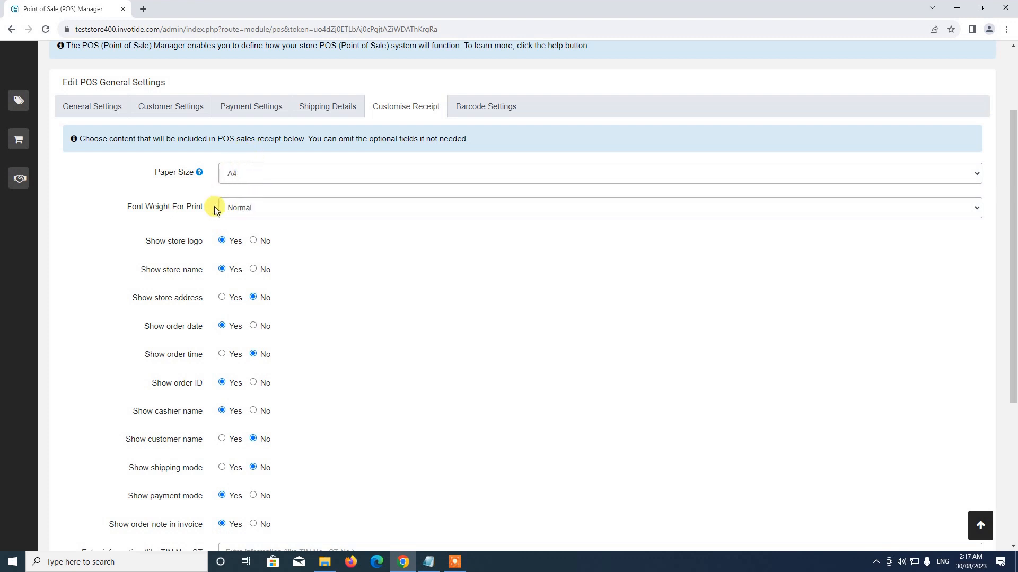
scroll(233, 397, "down", 1)
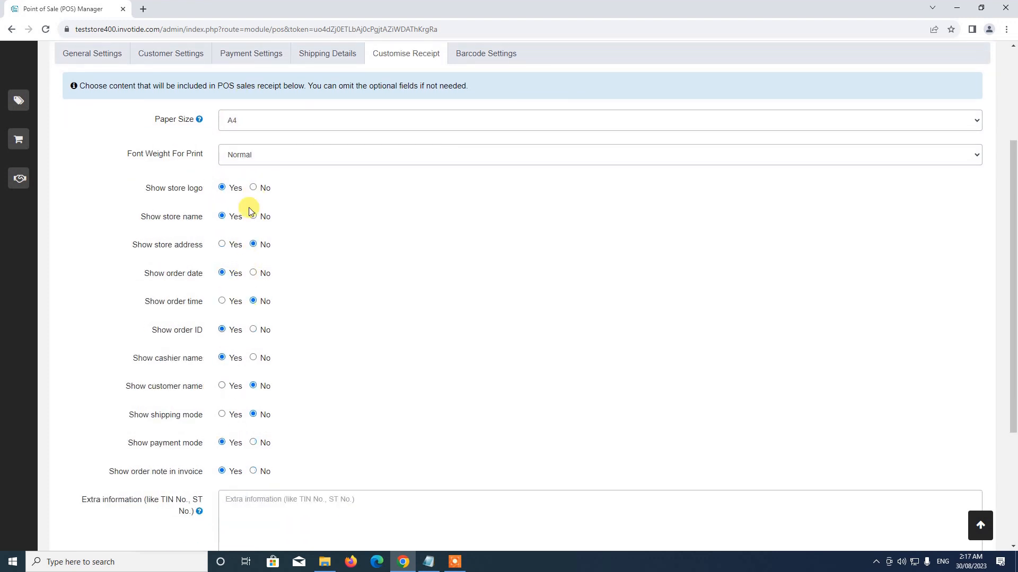
scroll(222, 212, "up", 1)
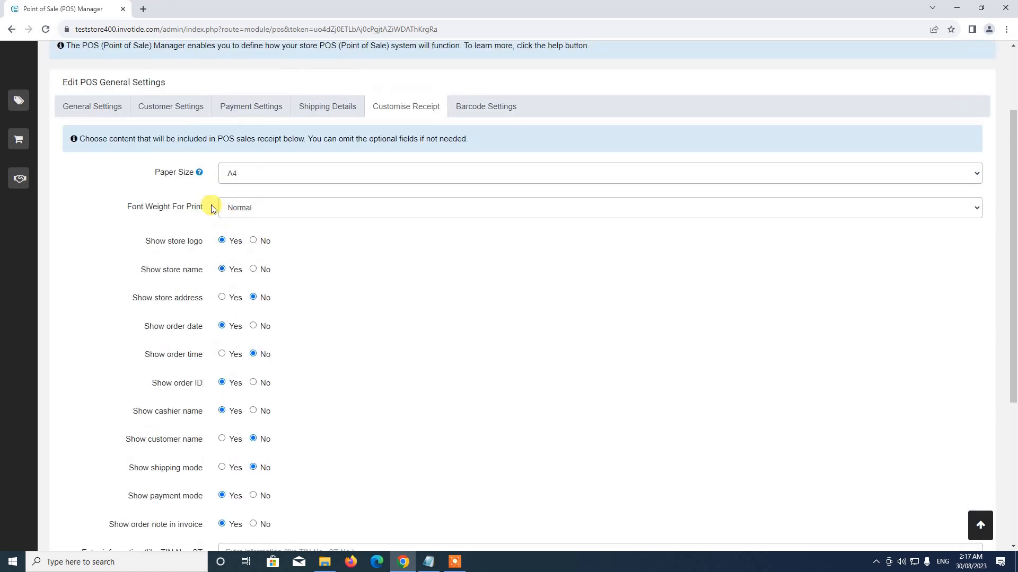
left_click(242, 181)
left_click(240, 170)
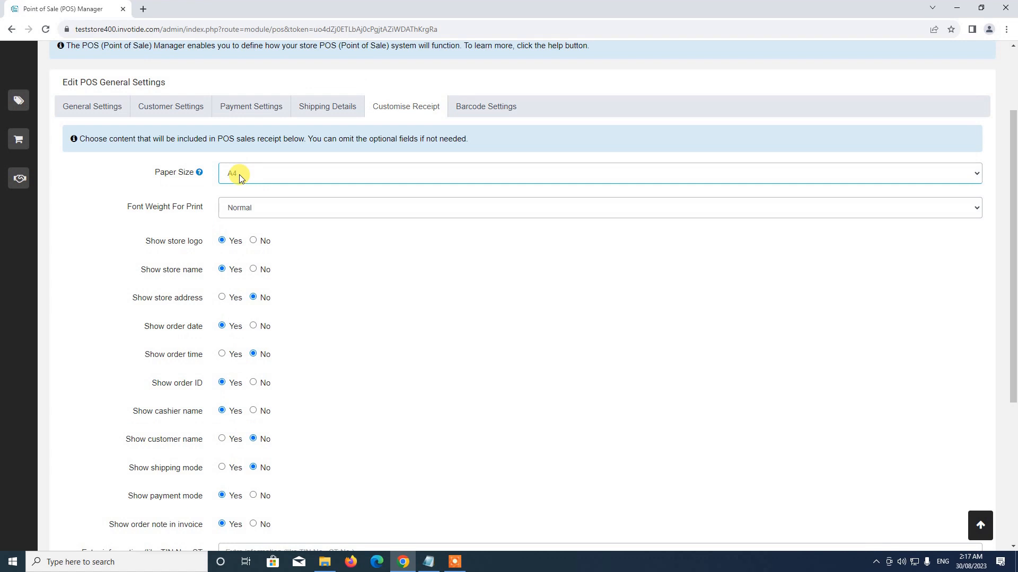
left_click(240, 174)
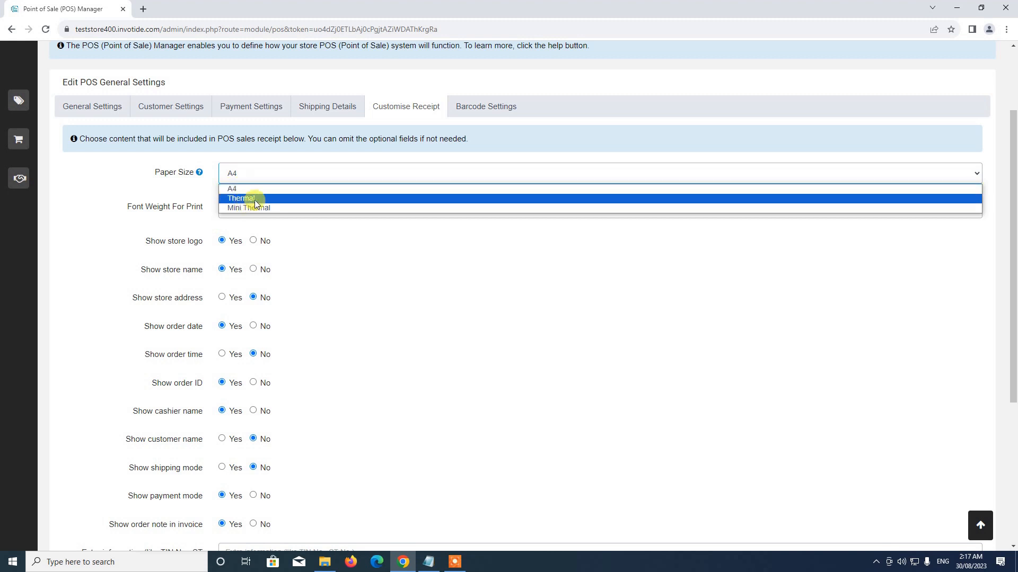
left_click(245, 200)
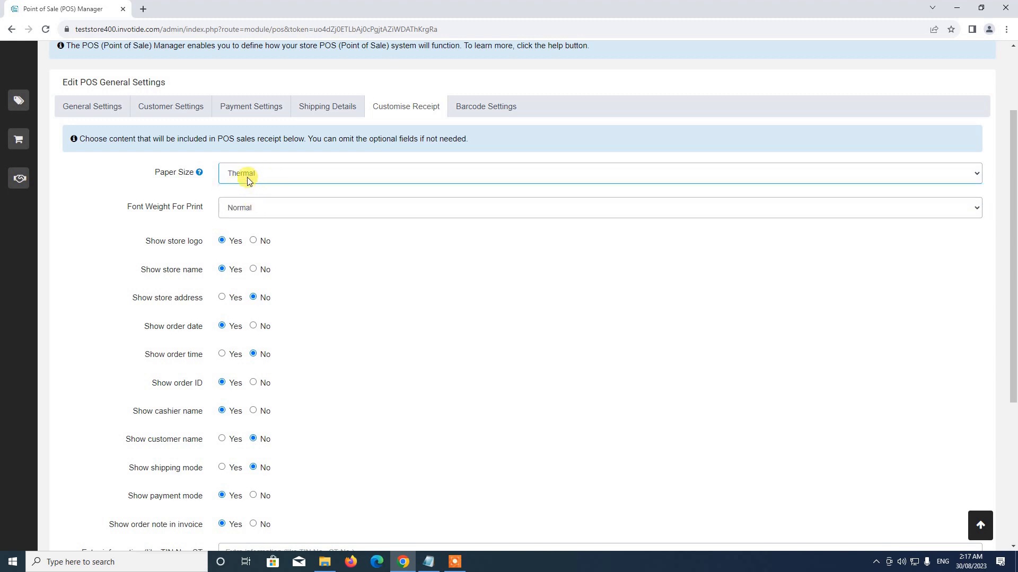
left_click(247, 178)
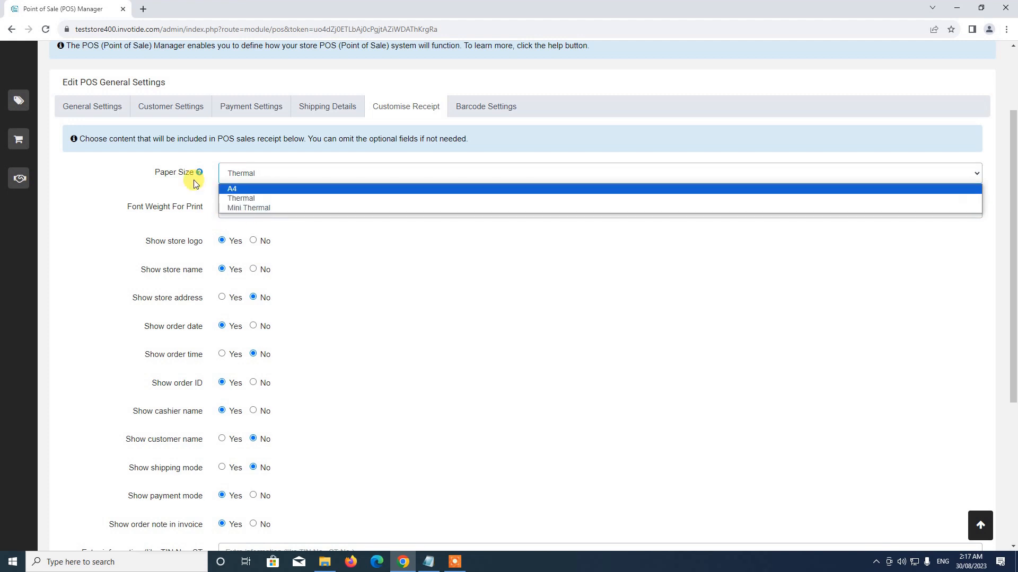
left_click(197, 173)
left_click(252, 201)
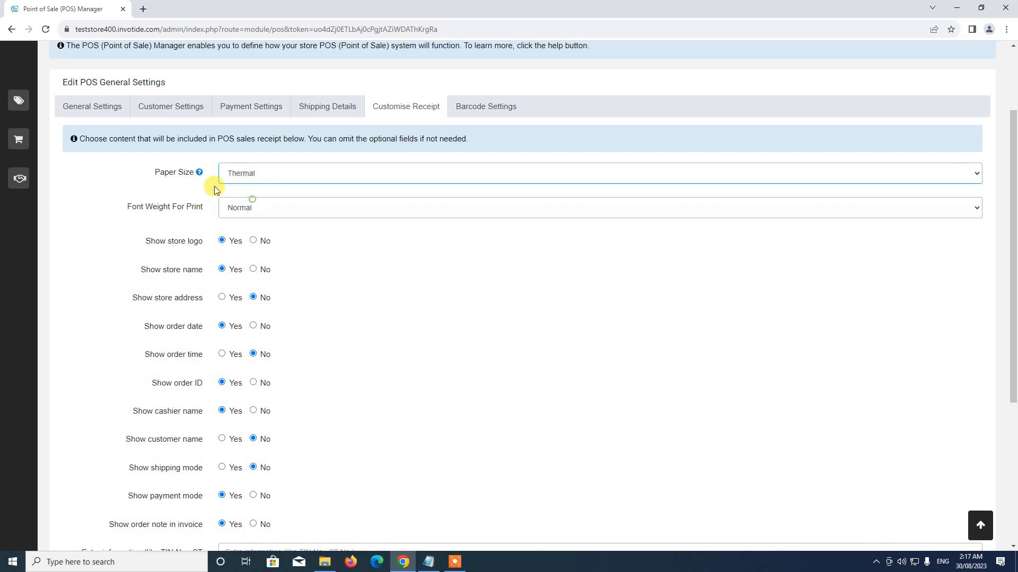
scroll(223, 194, "down", 1)
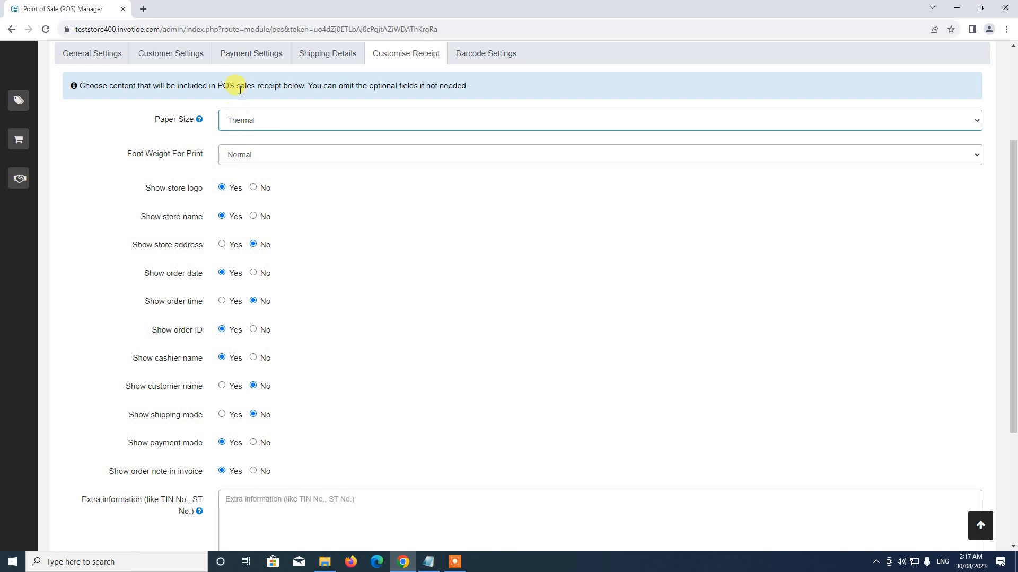
Keep print Font Weight Normal and the show/hide receipt options unchanged.
left_click(247, 153)
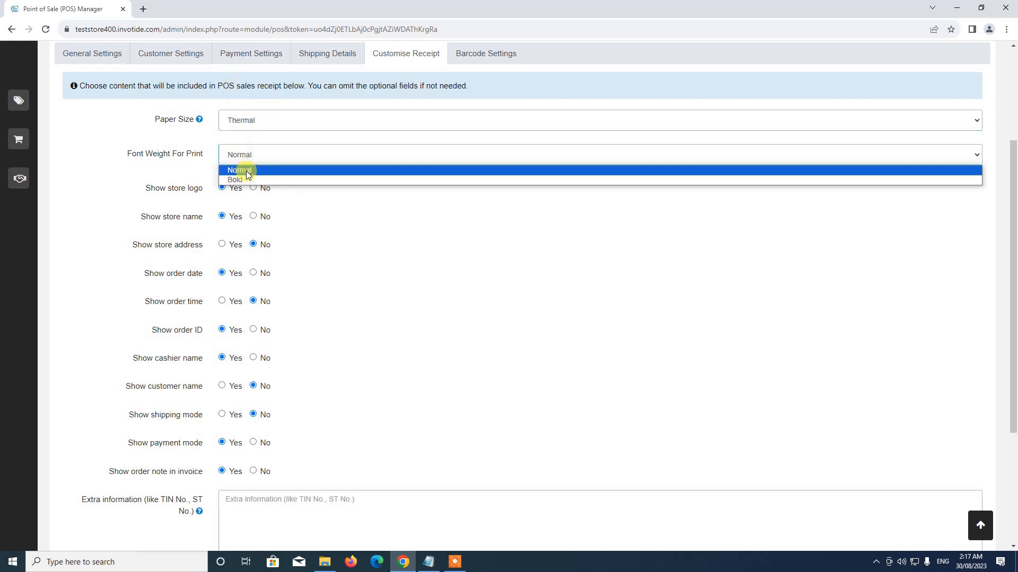
left_click(241, 167)
scroll(275, 248, "down", 3)
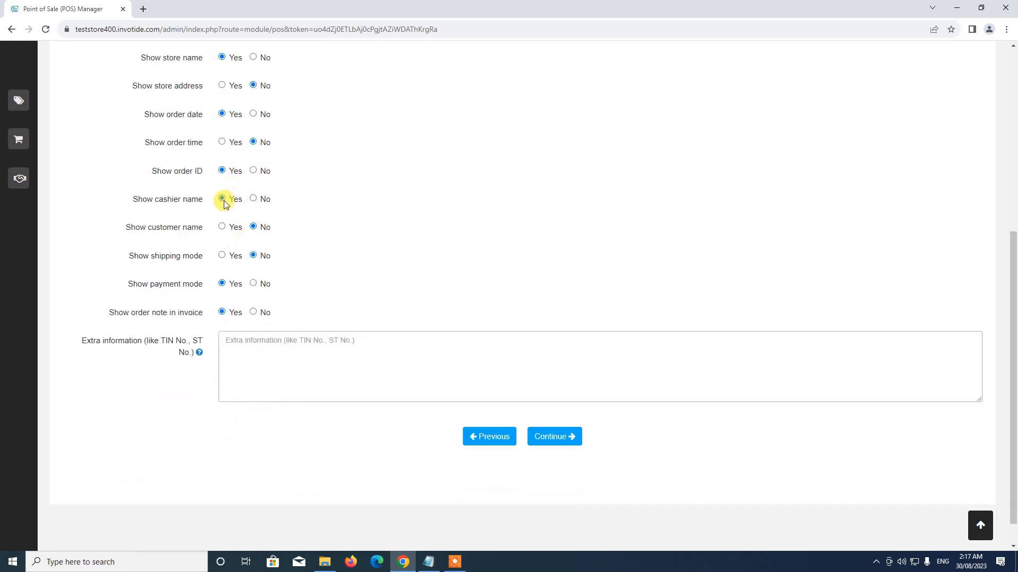
scroll(228, 196, "up", 2)
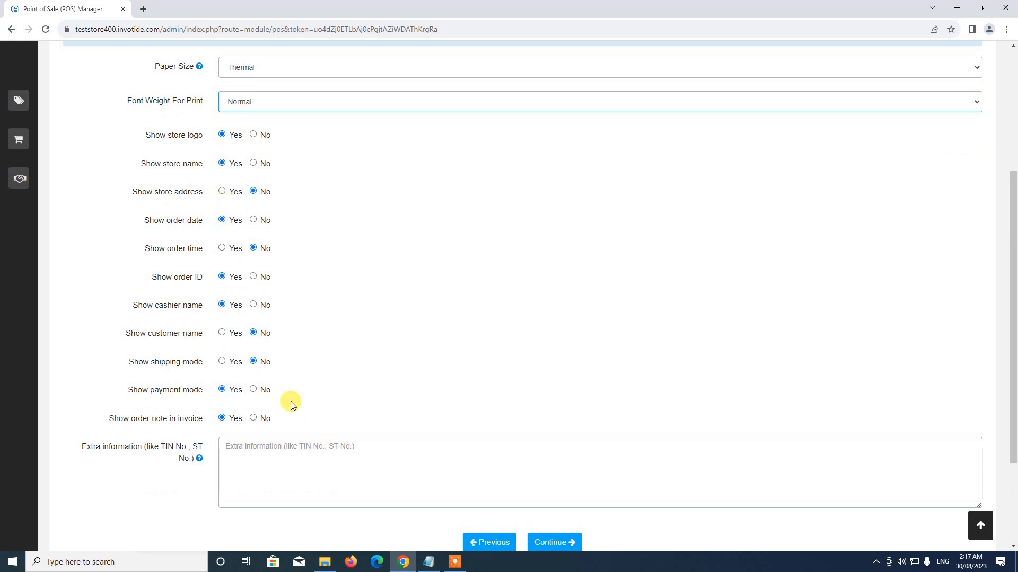
scroll(278, 401, "down", 2)
scroll(275, 394, "up", 2)
scroll(267, 384, "down", 1)
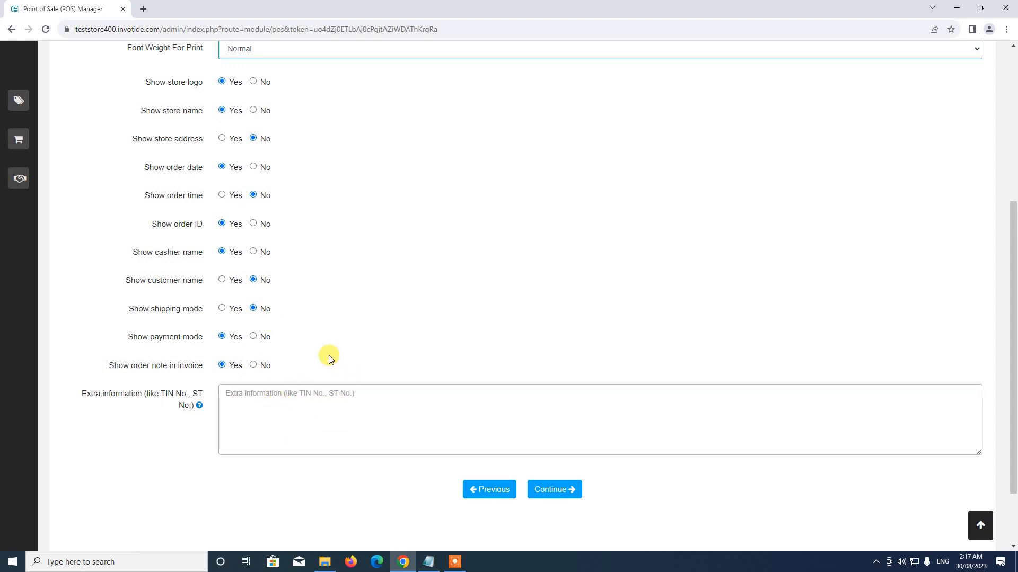
scroll(330, 356, "up", 4)
scroll(272, 326, "down", 4)
left_click(557, 496)
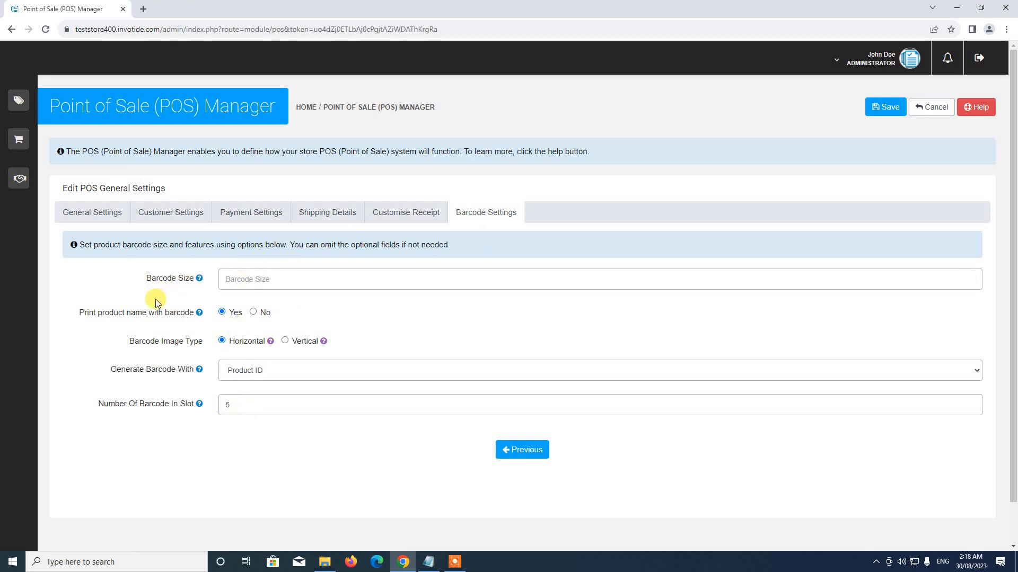
Leave Barcode Size at 100 with product names printed alongside barcodes.
left_click(278, 280)
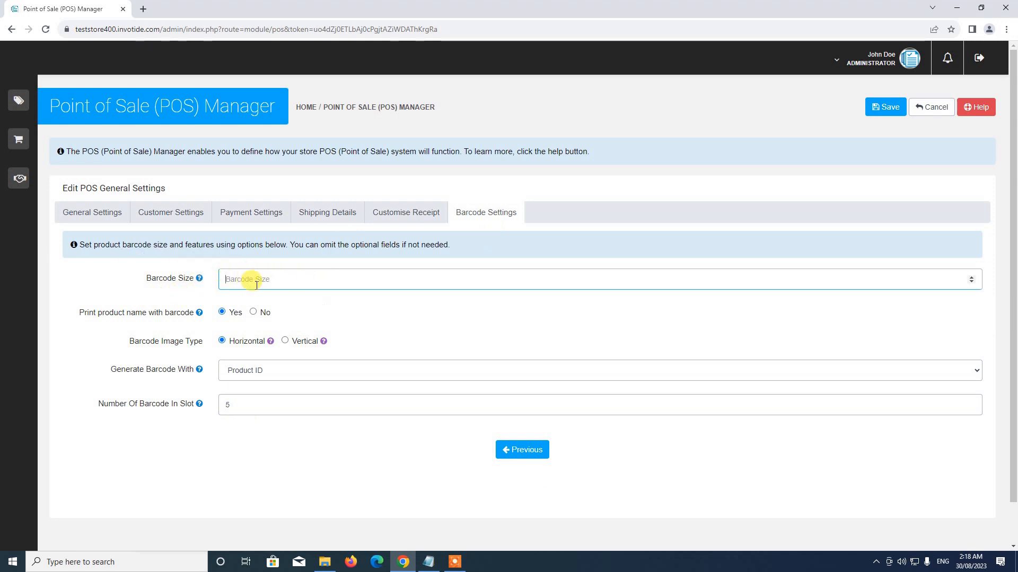
mouse_move(201, 285)
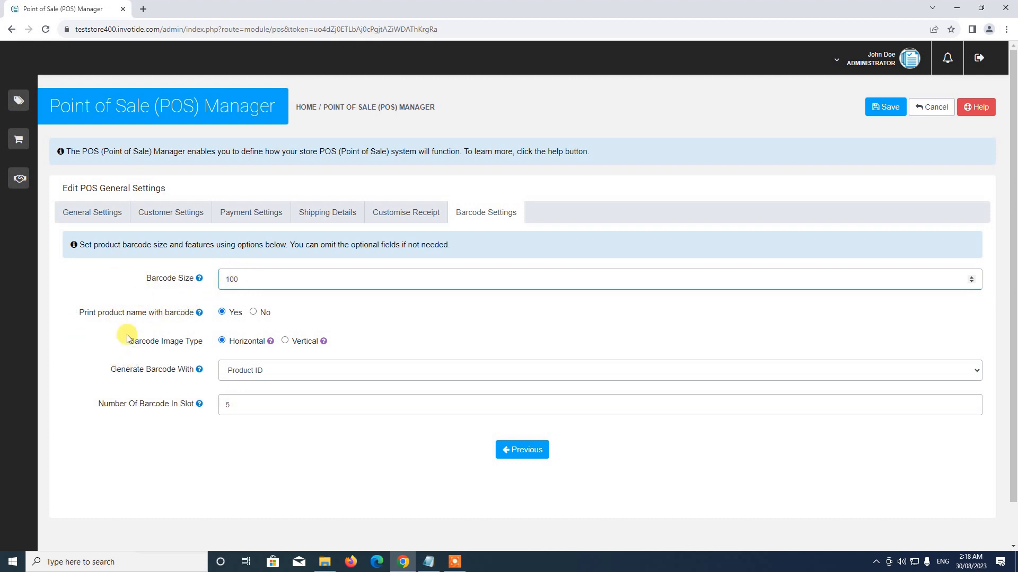
mouse_move(171, 325)
left_click(223, 313)
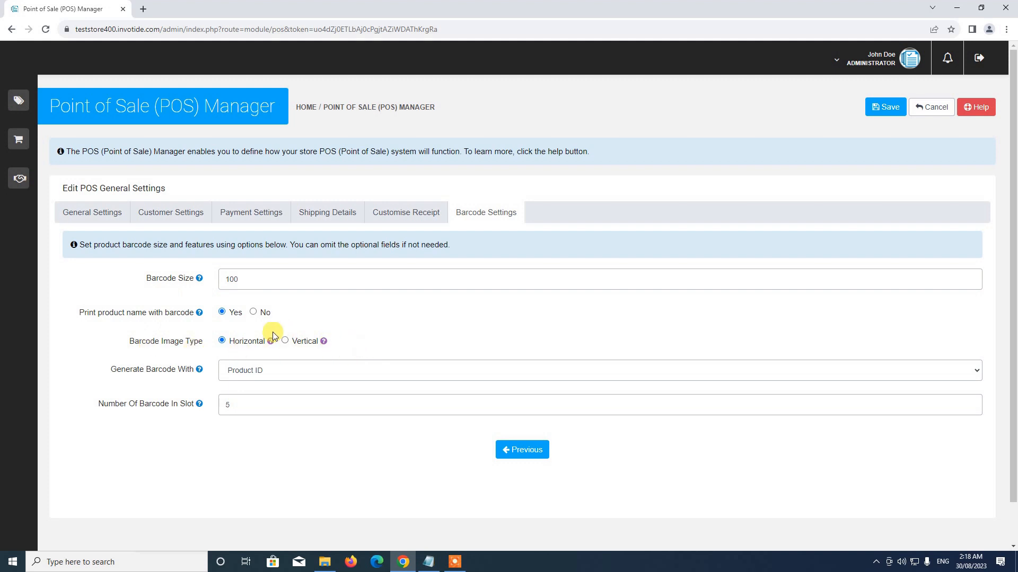
mouse_move(240, 344)
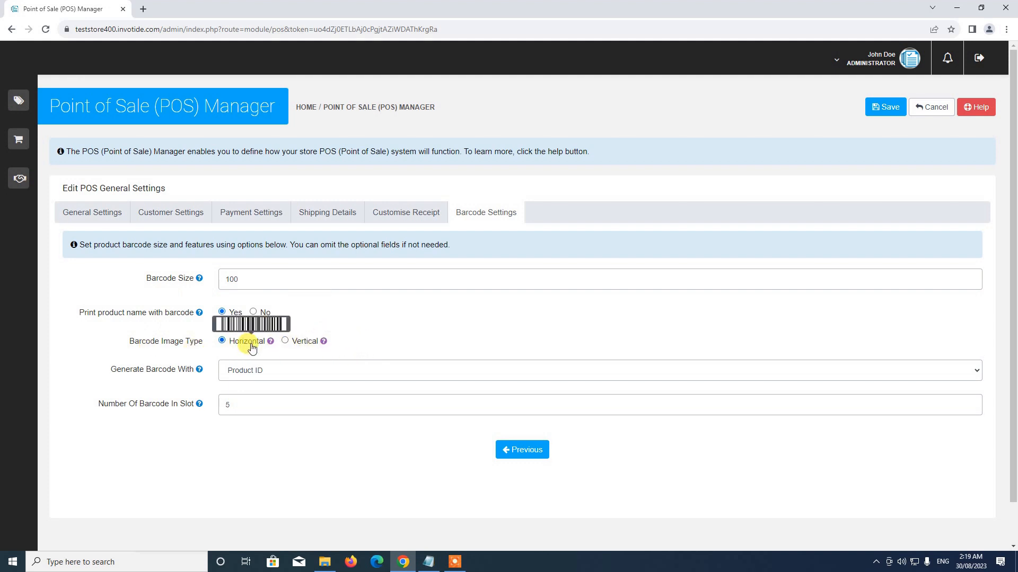
mouse_move(301, 346)
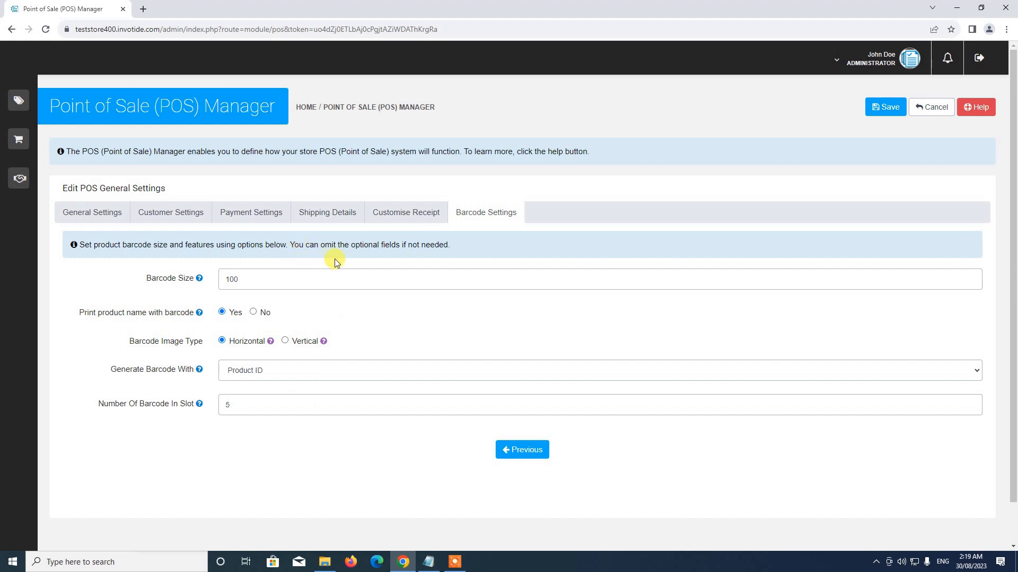
scroll(238, 361, "down", 1)
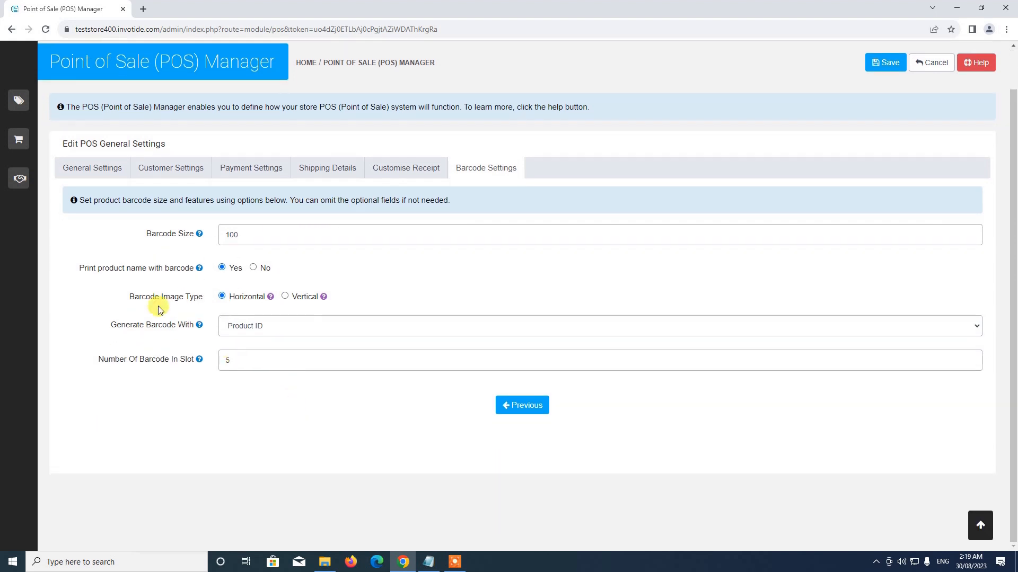
Keep Product ID as the barcode source, review the other tabs, and return to Barcode Settings.
left_click(239, 325)
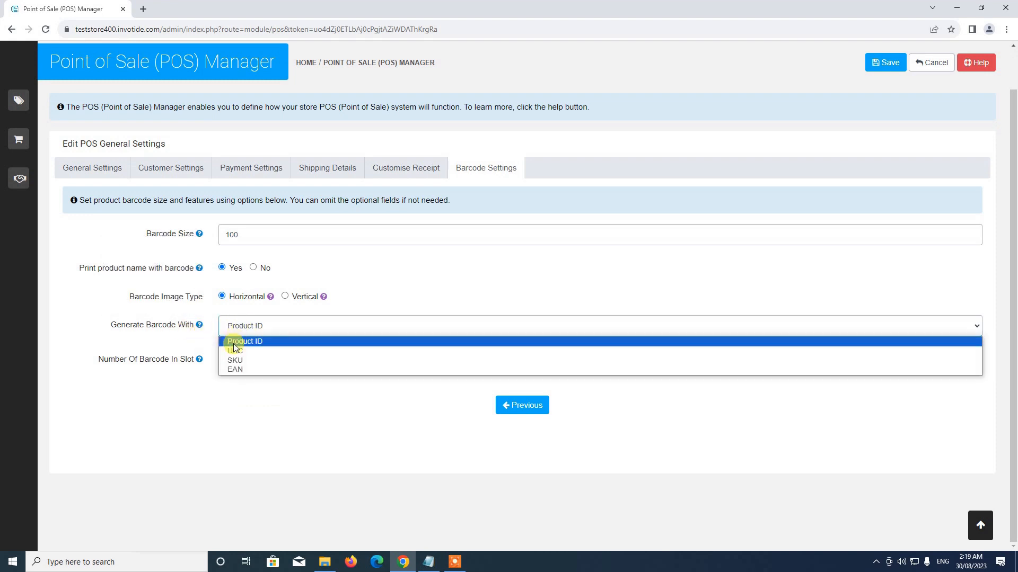
left_click(233, 343)
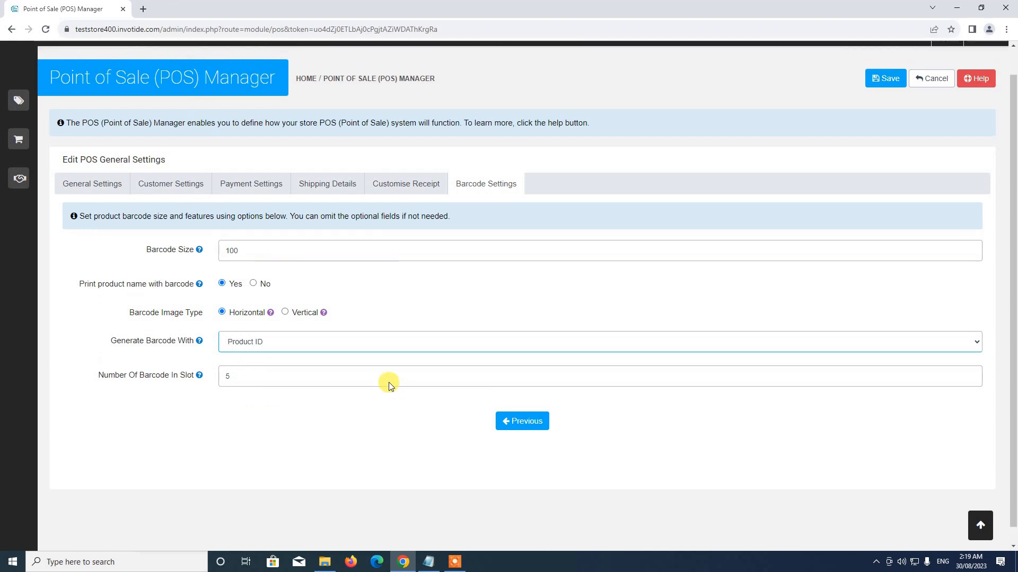
scroll(391, 386, "up", 1)
left_click(313, 212)
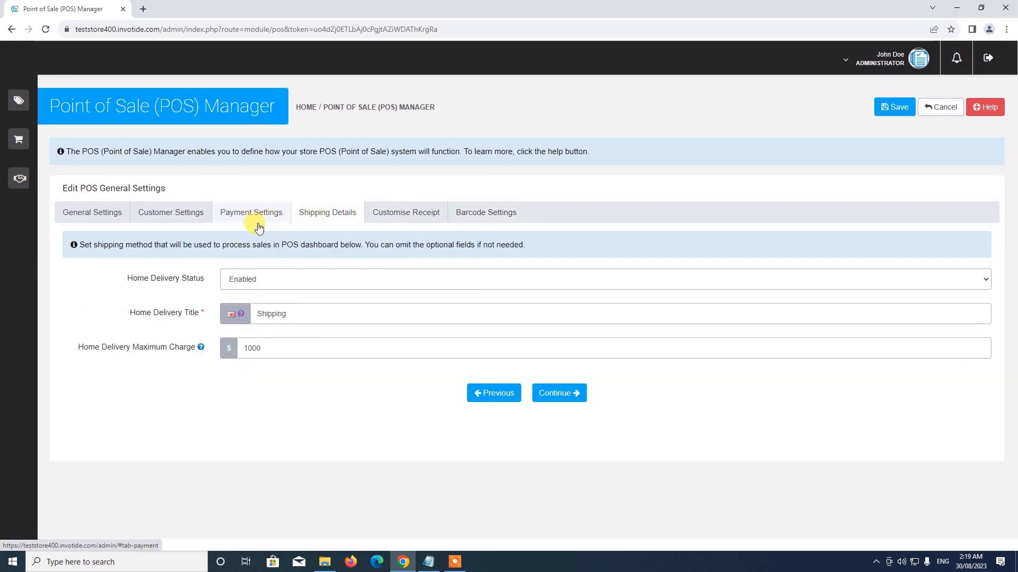
left_click(152, 209)
left_click(102, 211)
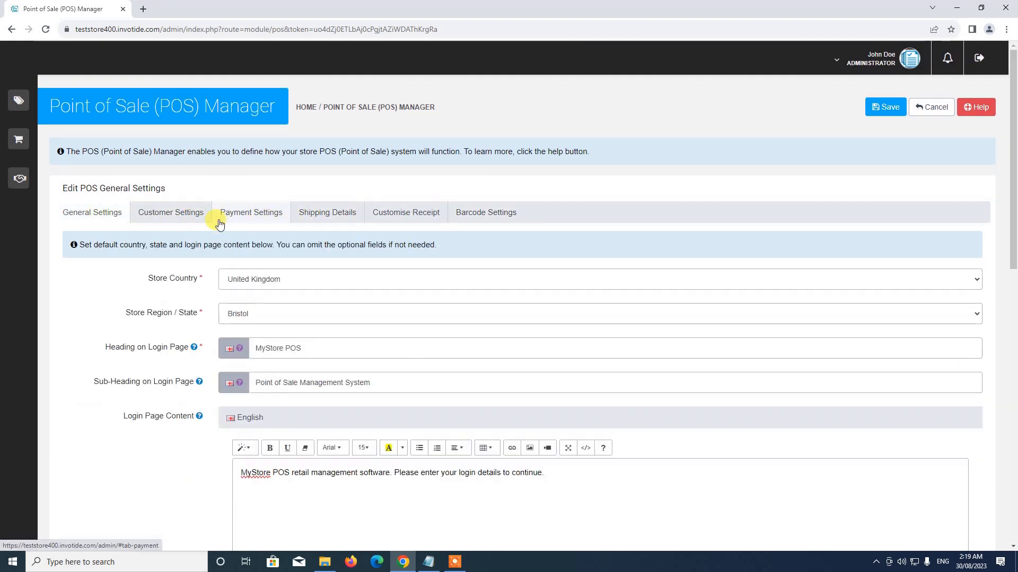
left_click(482, 218)
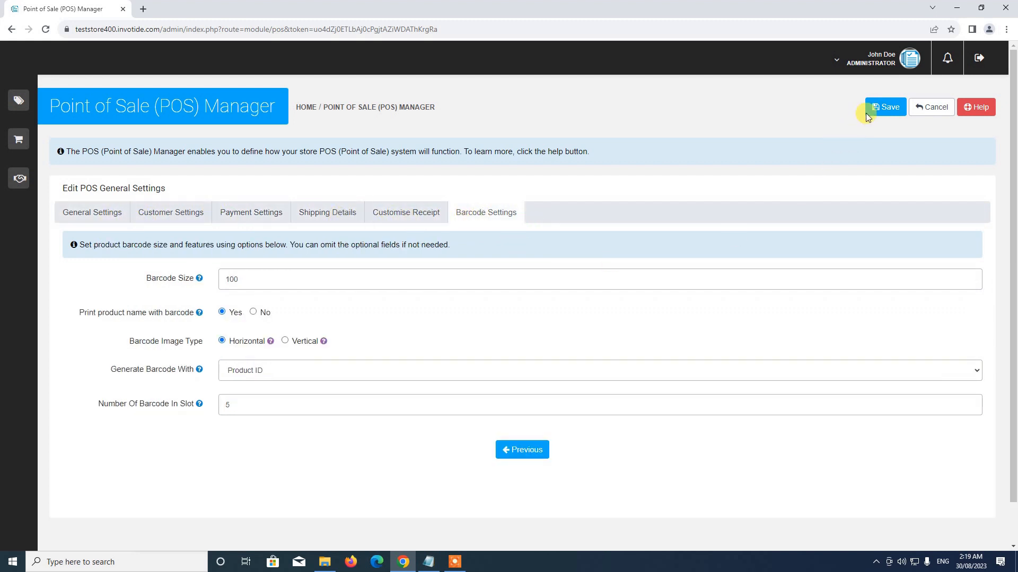
Attempt to save the POS settings and find the error on the Customer Settings tab.
left_click(881, 106)
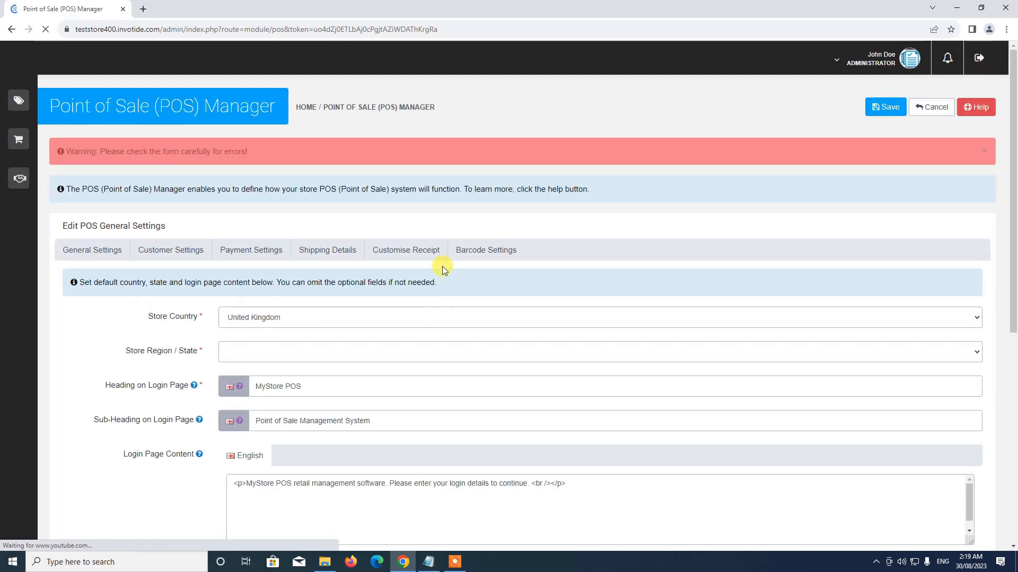
scroll(443, 288, "down", 4)
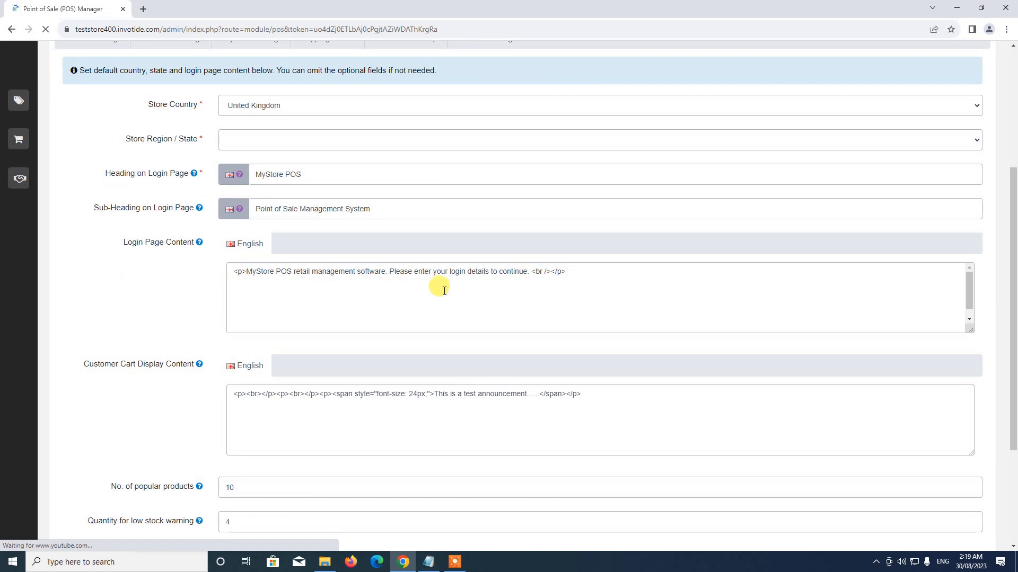
scroll(445, 290, "down", 1)
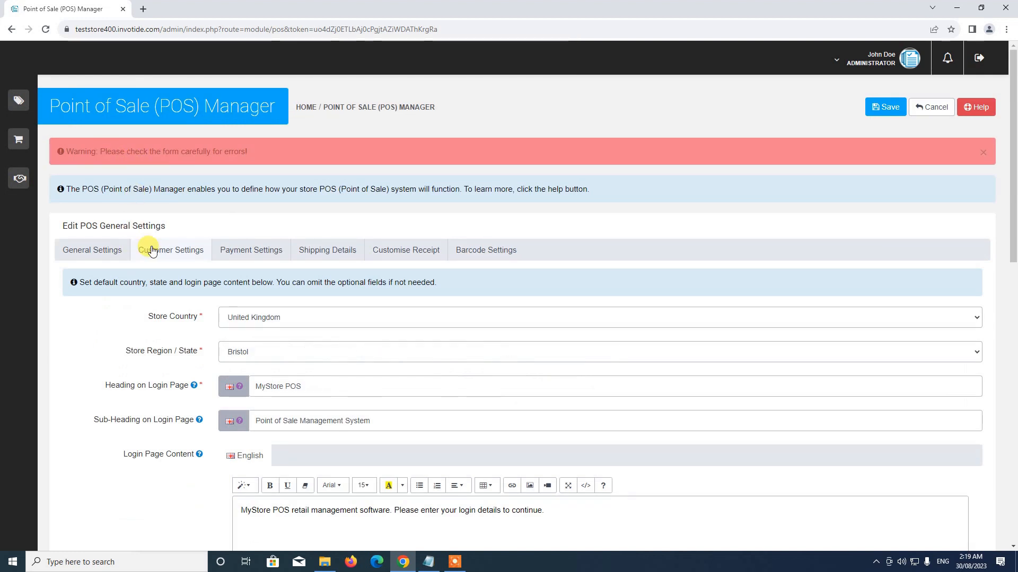
left_click(161, 250)
scroll(171, 297, "down", 10)
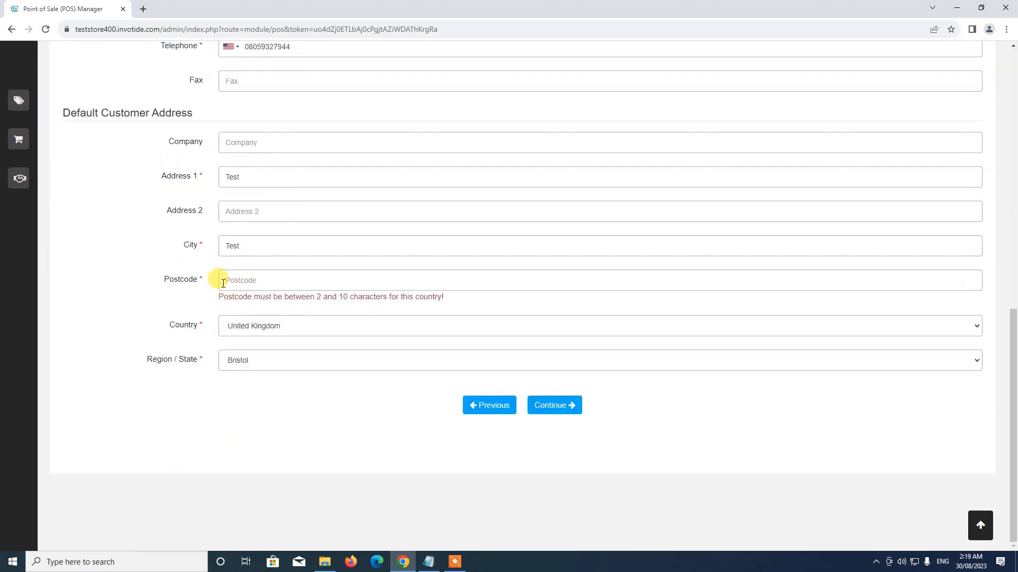
Enter postcode 1234 for the default customer and save the settings again.
left_click(229, 280)
scroll(170, 276, "up", 6)
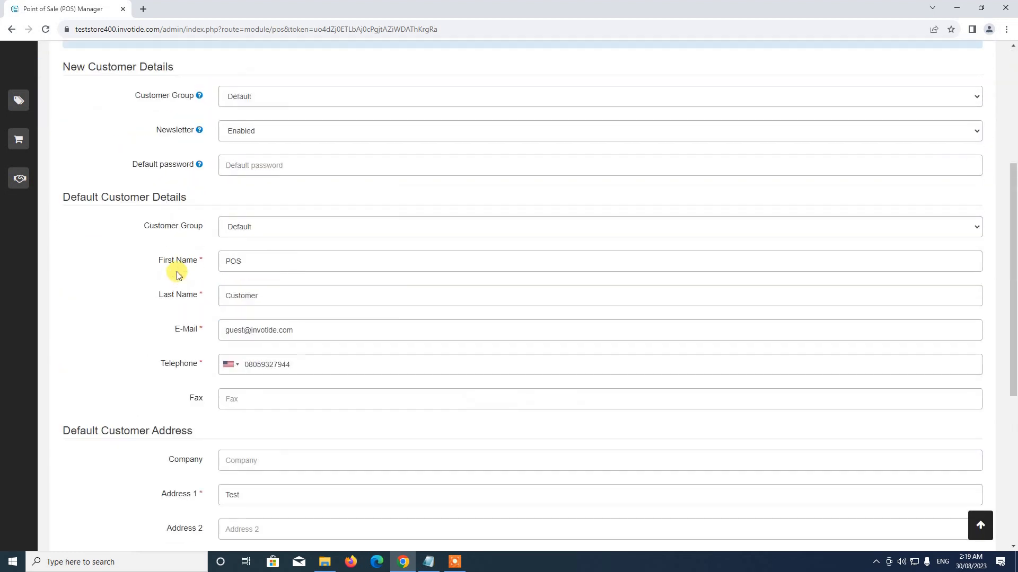
scroll(179, 275, "down", 2)
scroll(176, 275, "down", 3)
type("12")
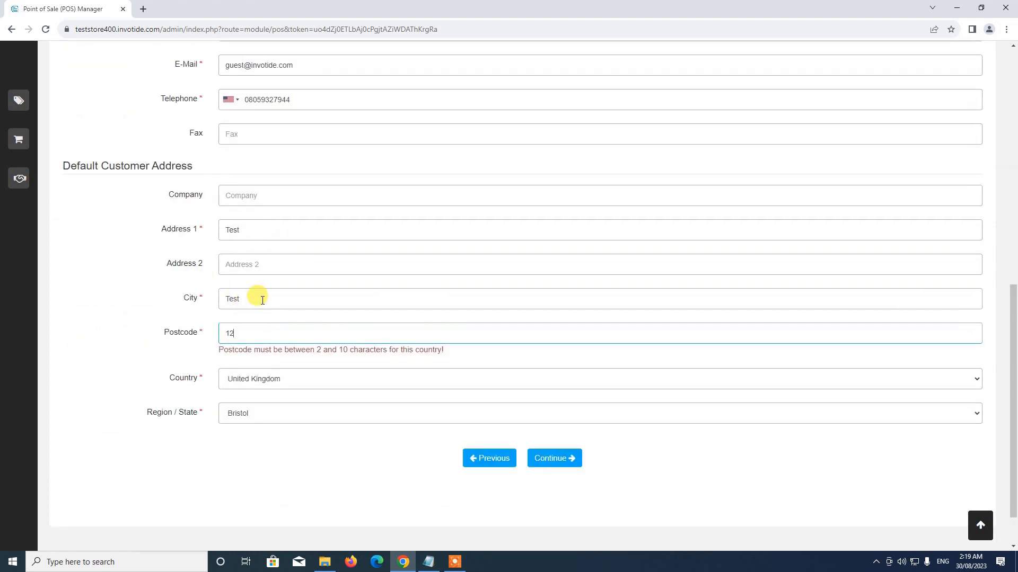
type("34")
scroll(171, 329, "up", 5)
scroll(171, 328, "up", 5)
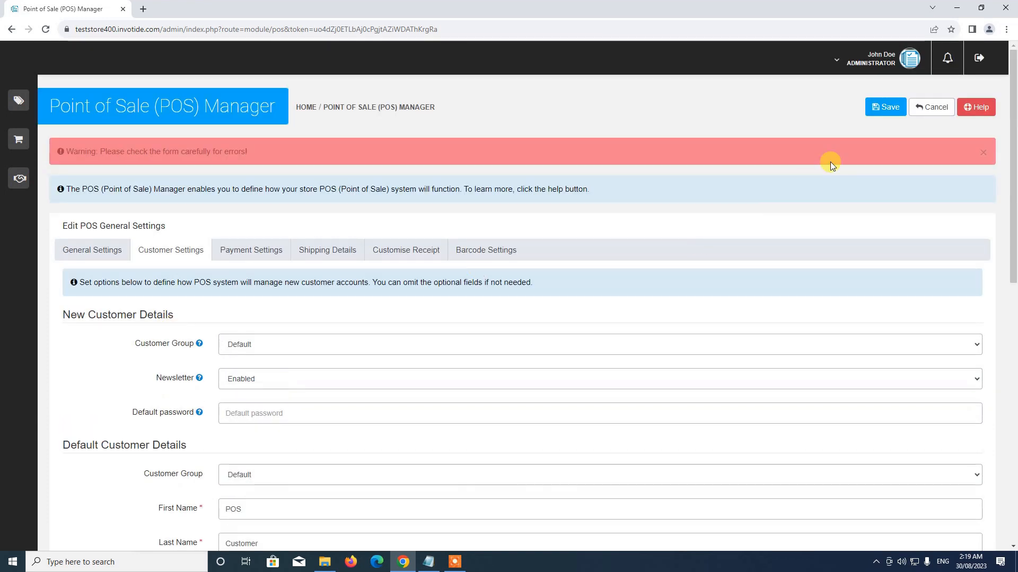
left_click(880, 108)
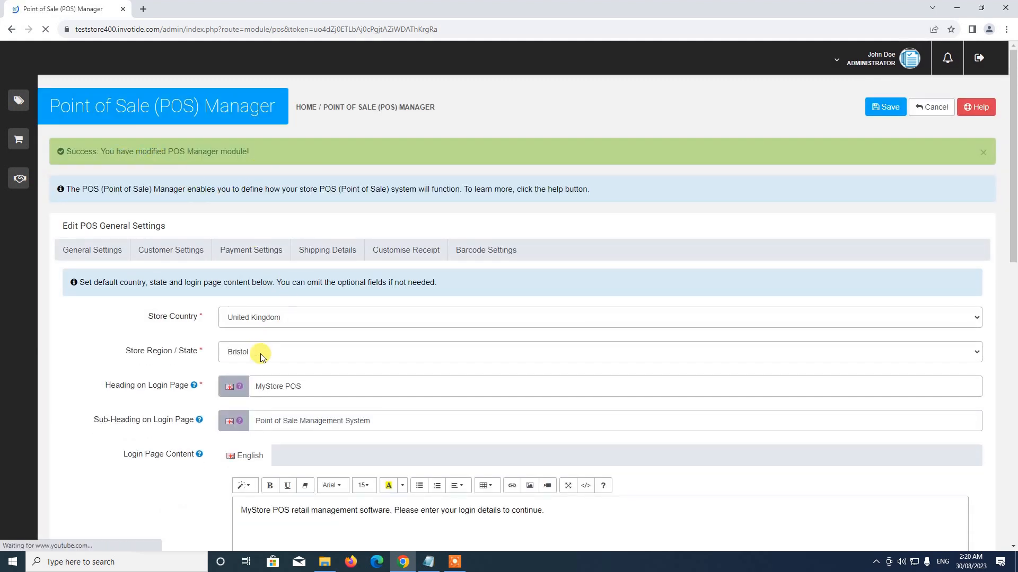
Check the success banner and General Settings, then Cancel out of the POS Manager.
scroll(214, 336, "down", 3)
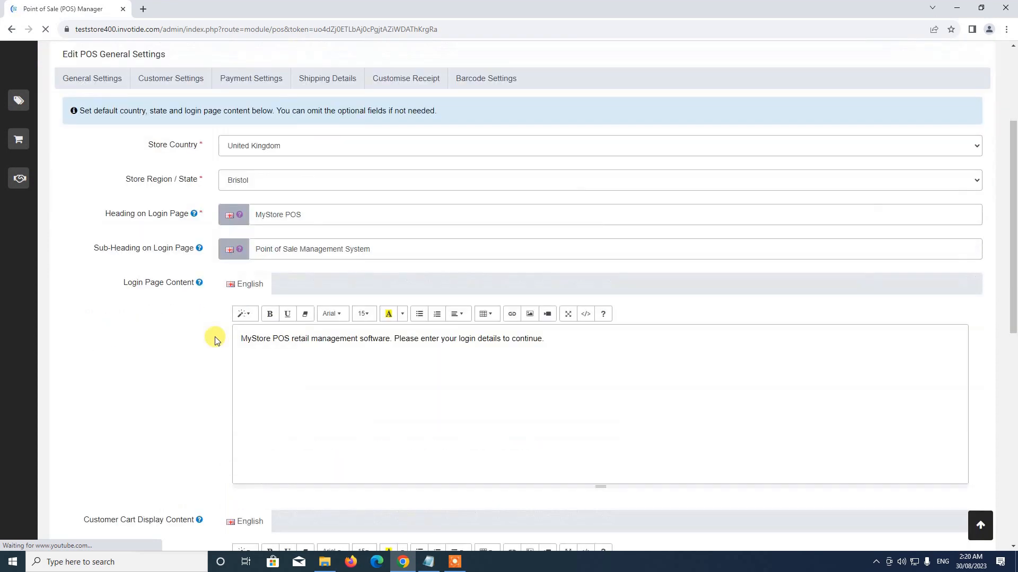
scroll(345, 271, "up", 3)
scroll(372, 342, "down", 5)
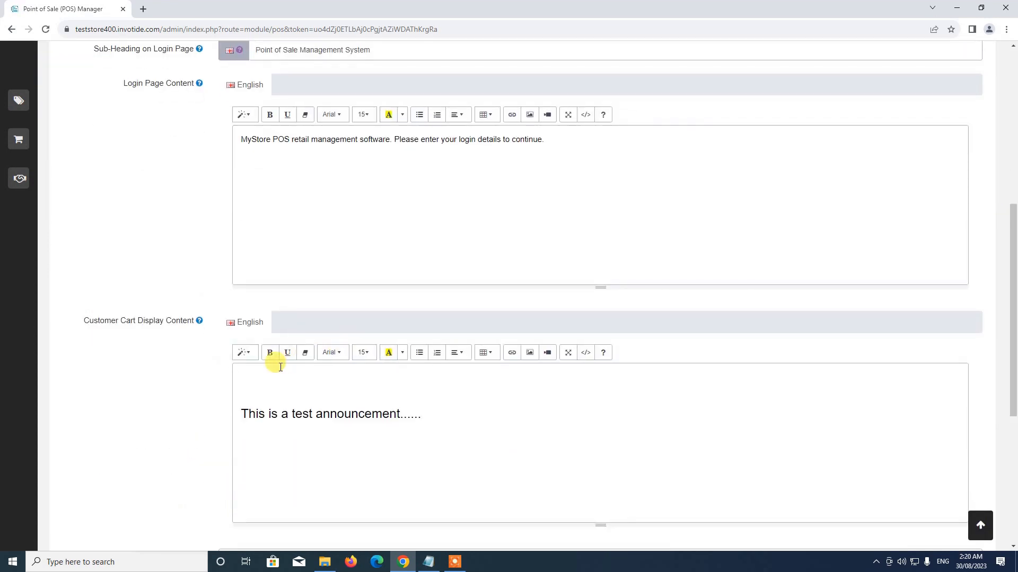
scroll(177, 325, "up", 7)
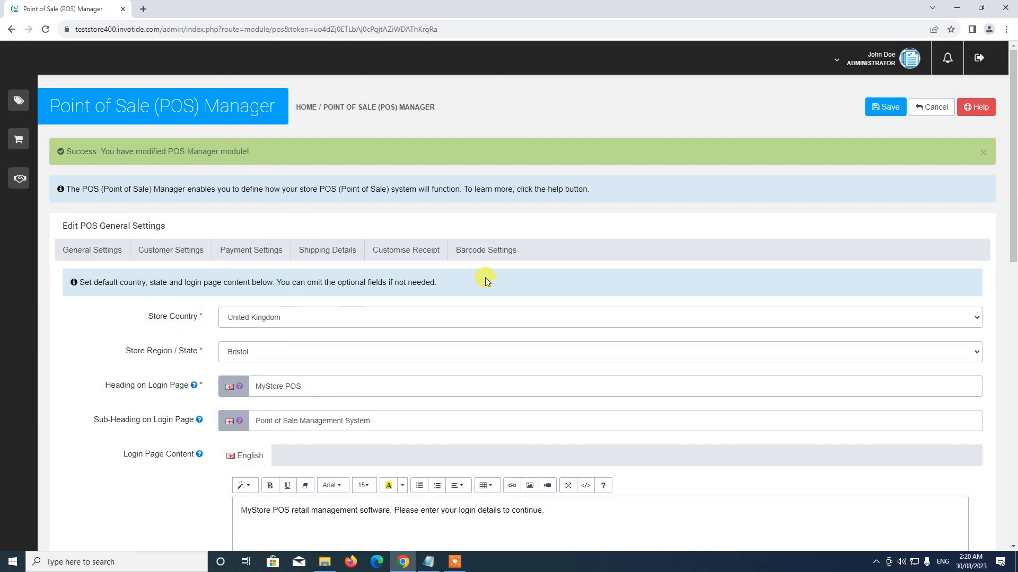
left_click(931, 107)
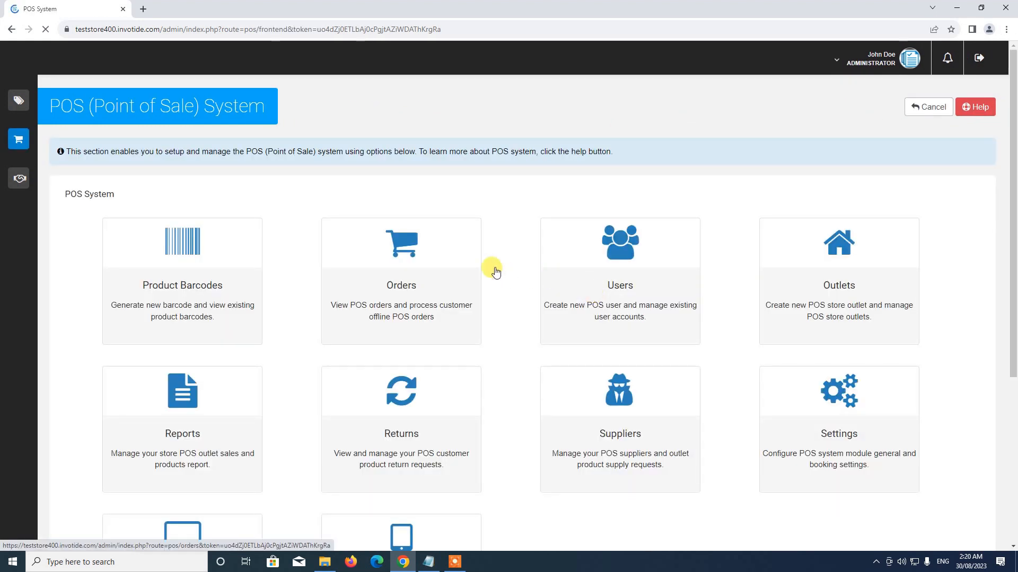
Open Booking Settings from the Settings tile on the POS System dashboard.
scroll(487, 265, "down", 5)
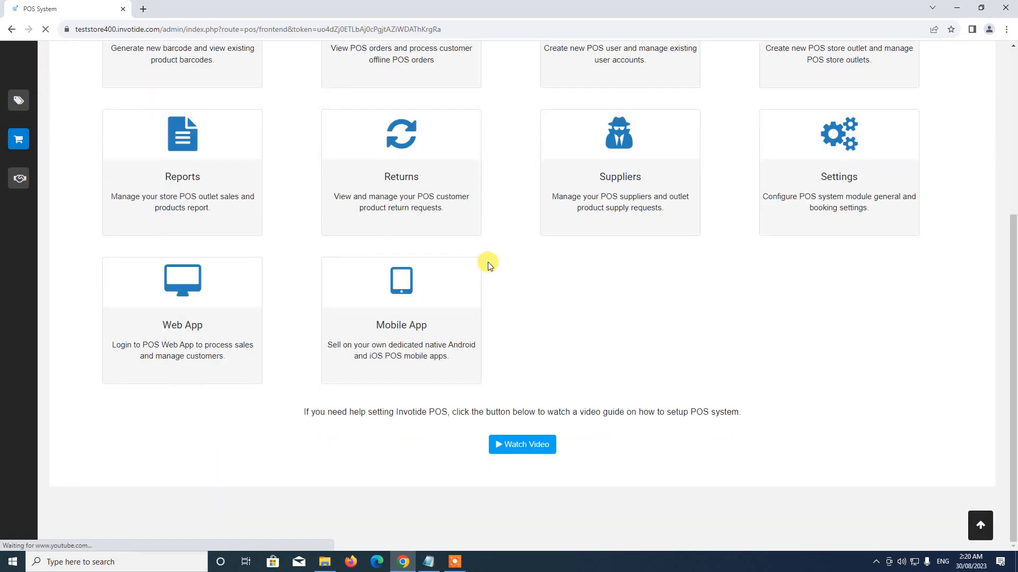
scroll(488, 262, "up", 5)
scroll(456, 319, "down", 5)
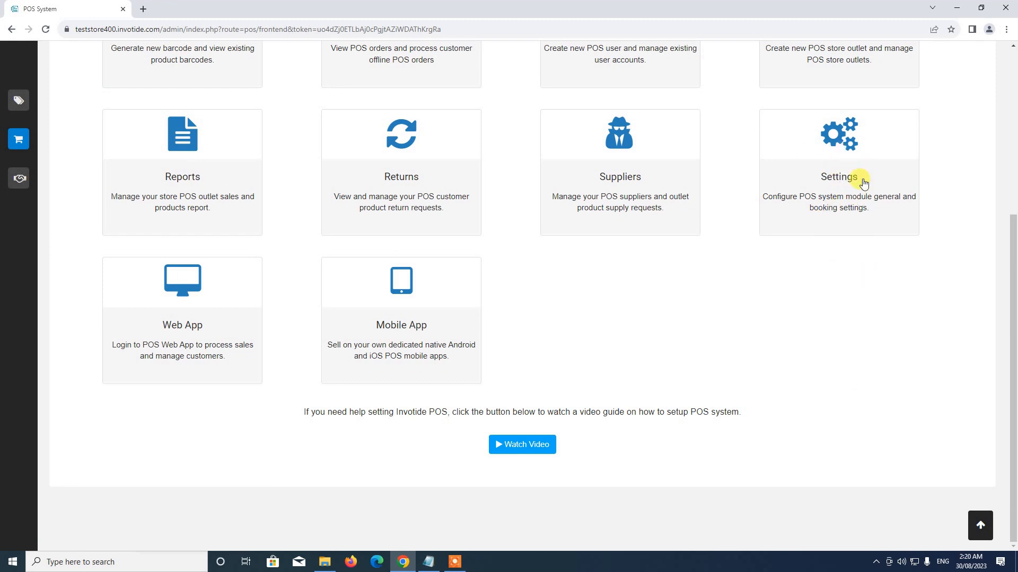
left_click(843, 161)
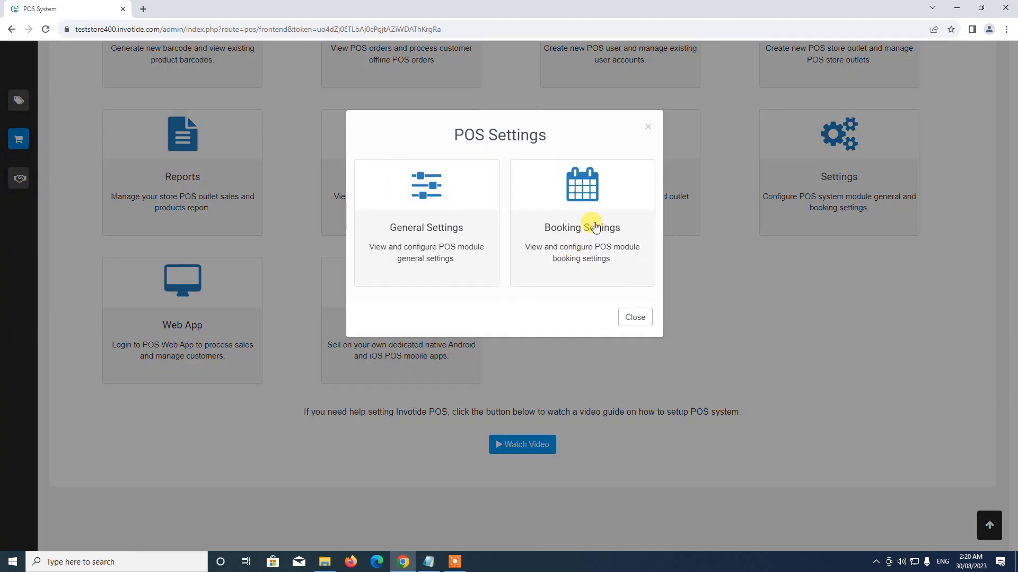
left_click(585, 214)
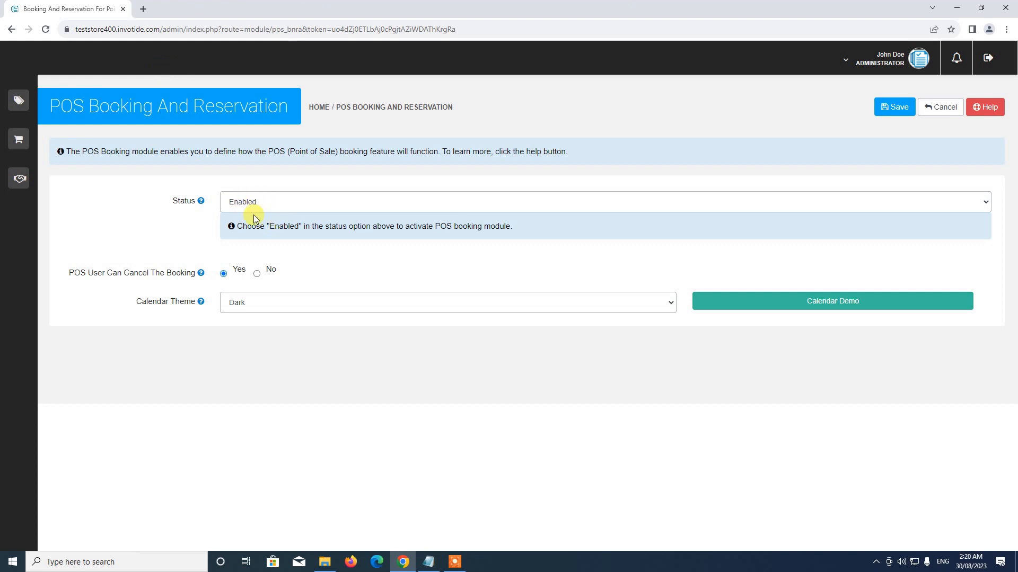
Keep booking Status Enabled and preview the Confetti calendar theme.
left_click(261, 204)
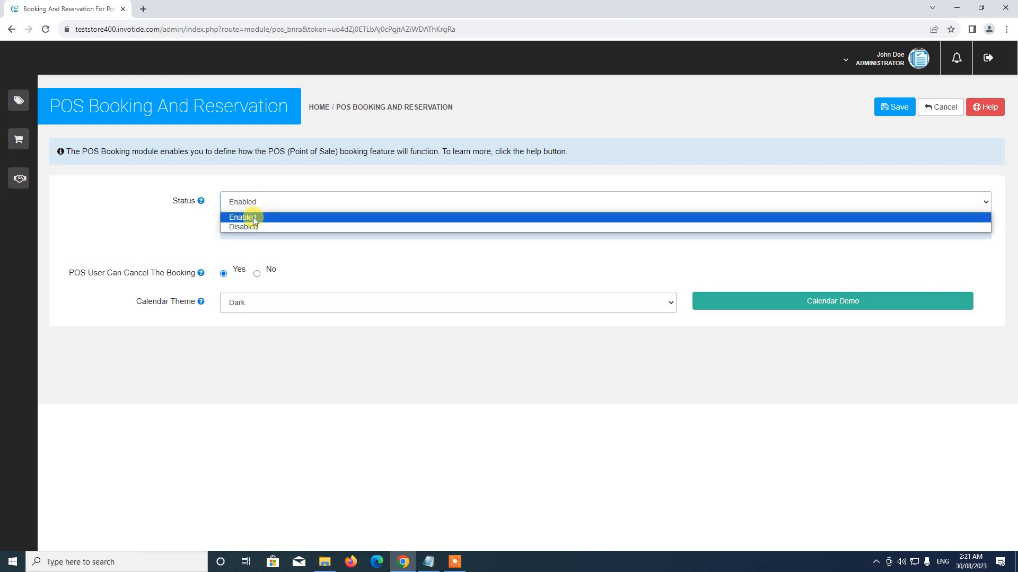
left_click(254, 217)
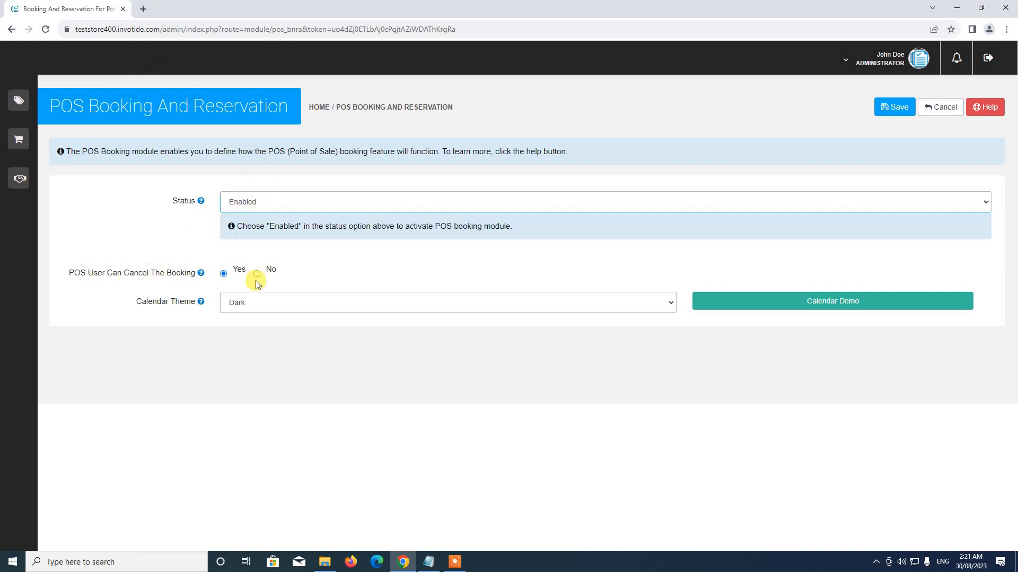
mouse_move(136, 276)
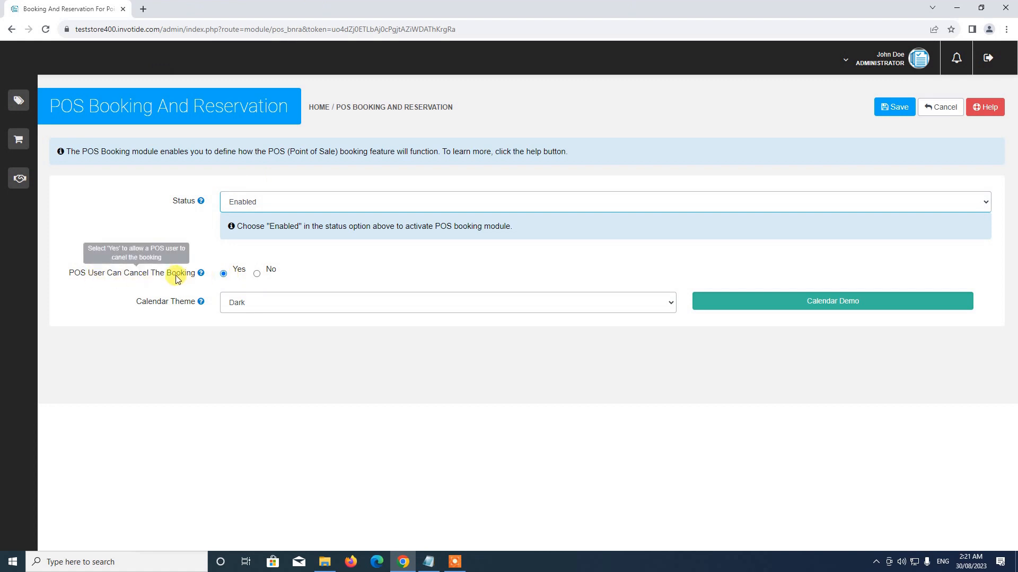
left_click(243, 306)
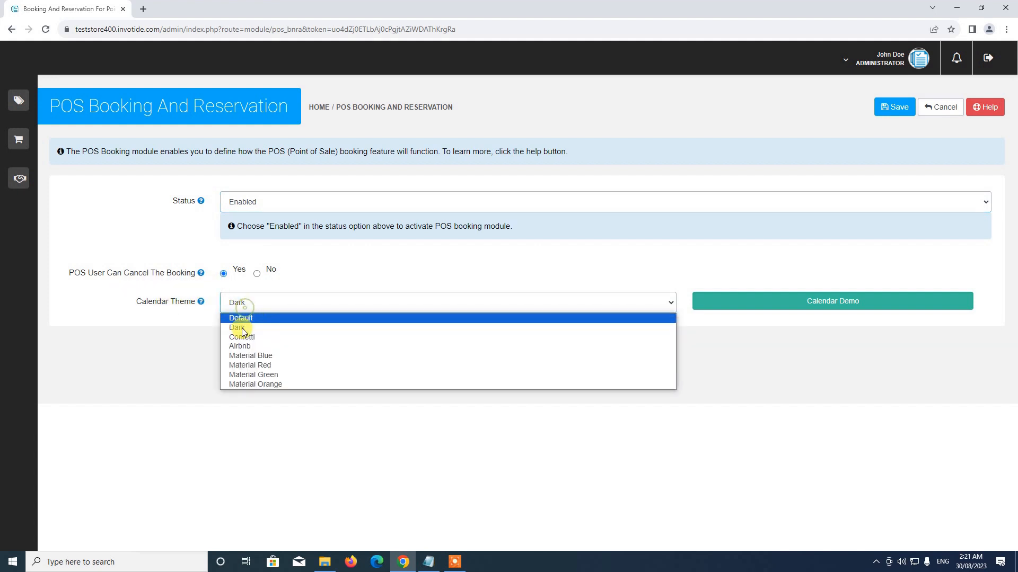
left_click(242, 337)
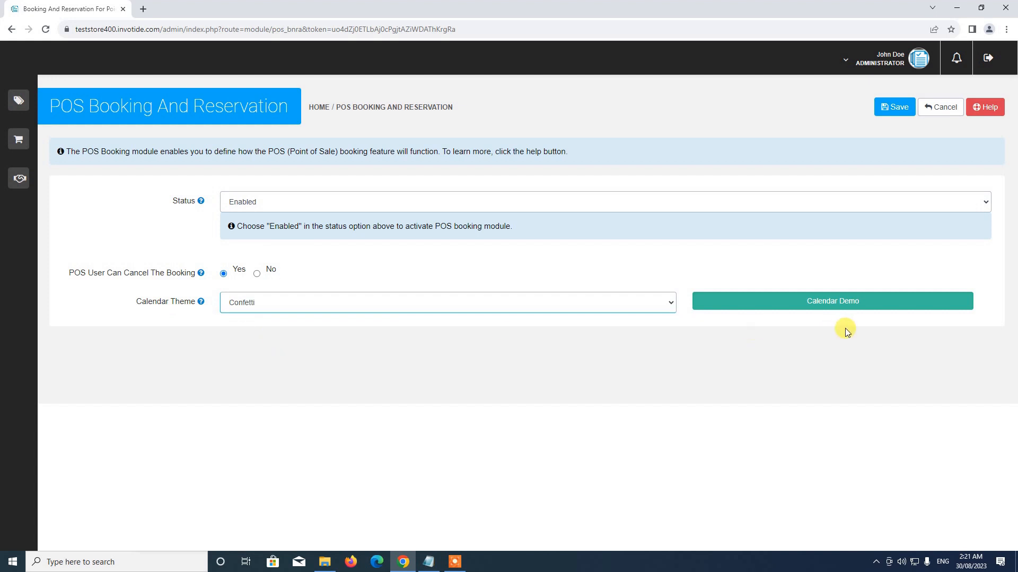
left_click(843, 303)
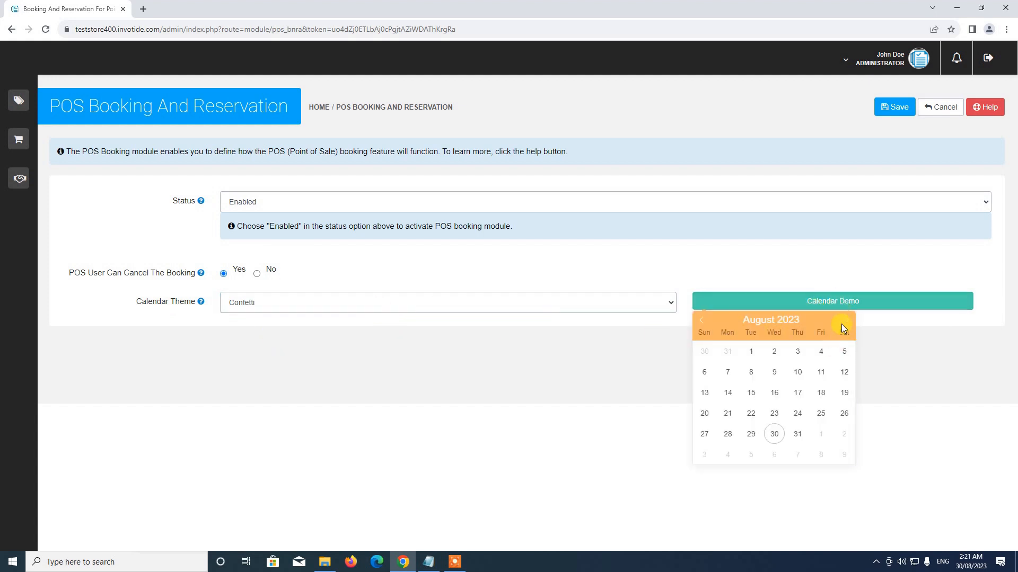
Switch Calendar Theme to Dark and preview the calendar before closing the preview.
left_click(374, 304)
left_click(267, 327)
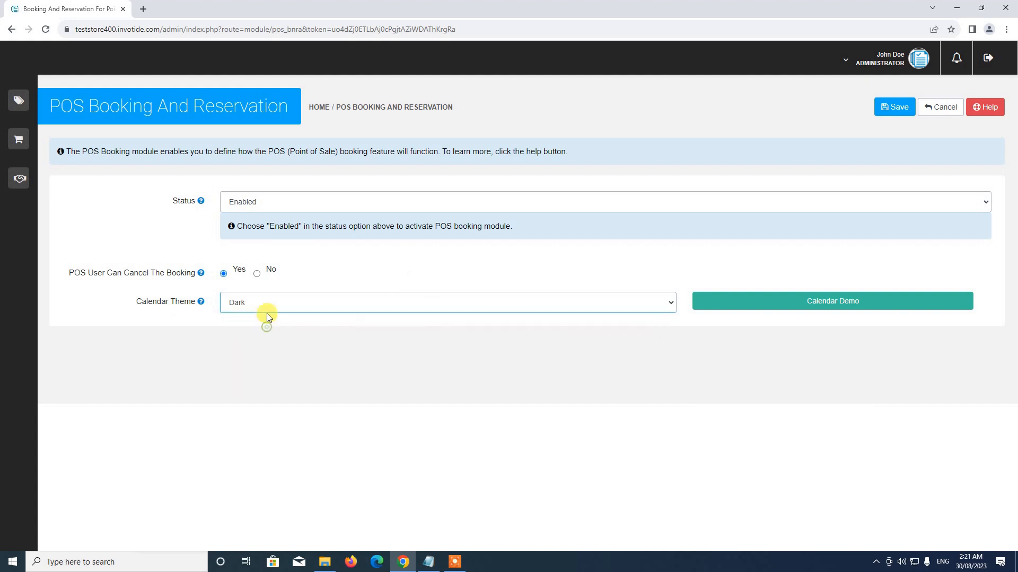
left_click(860, 302)
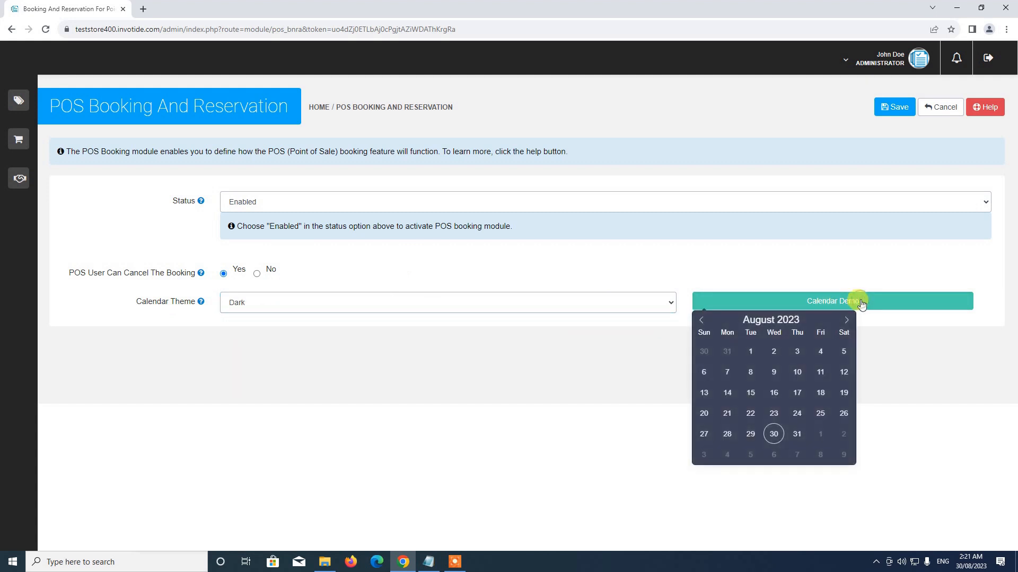
left_click(566, 250)
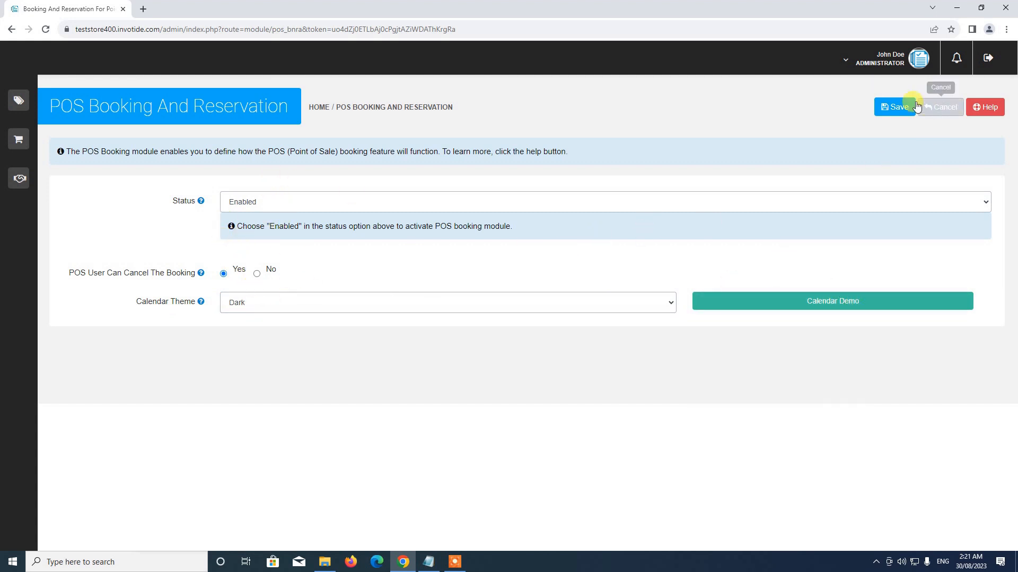
Save the booking settings with the Dark theme and Cancel back to the POS System page.
left_click(901, 113)
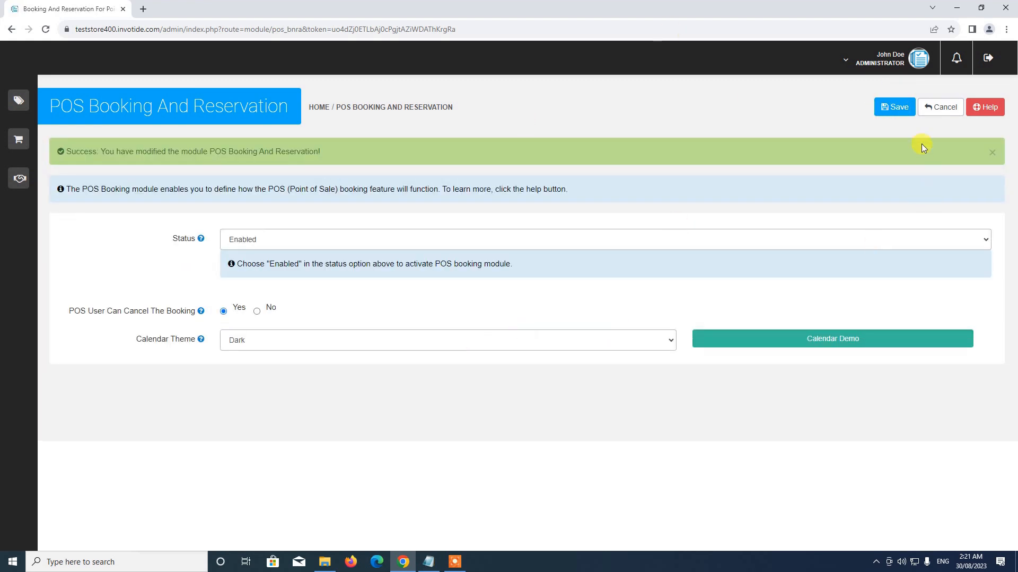
left_click(942, 108)
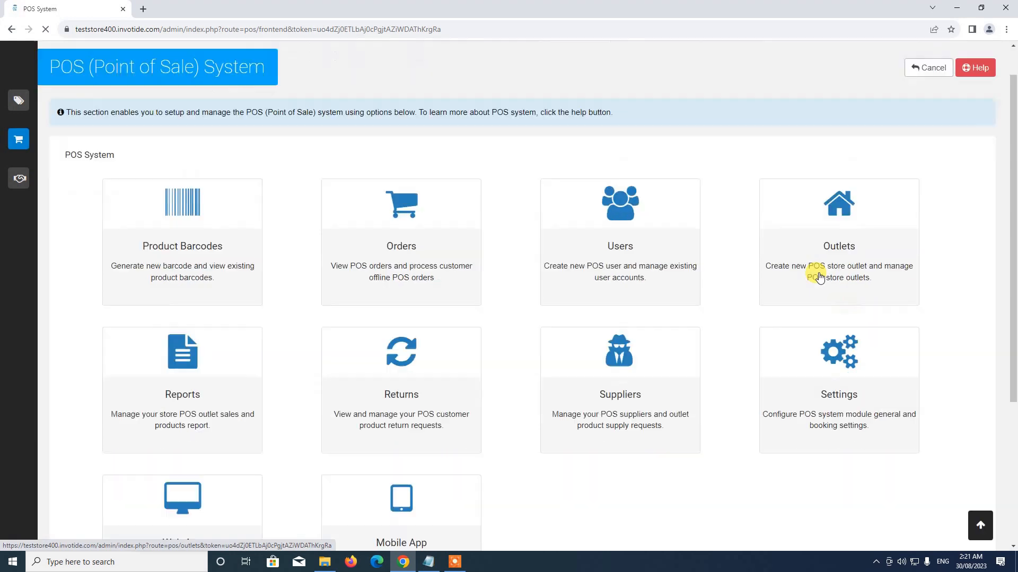
scroll(816, 268, "down", 4)
scroll(846, 264, "up", 2)
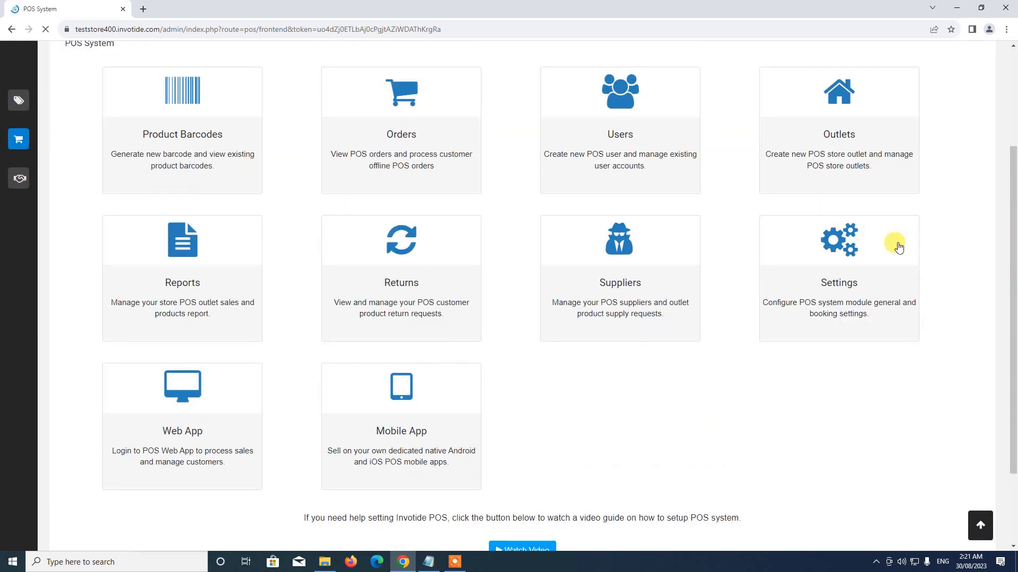
scroll(878, 346, "up", 2)
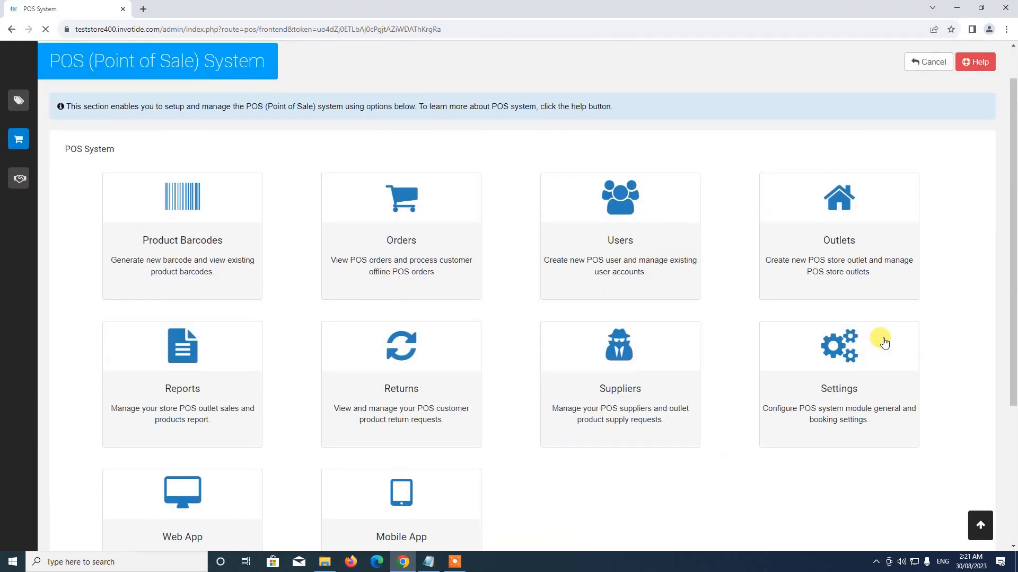
scroll(880, 338, "up", 1)
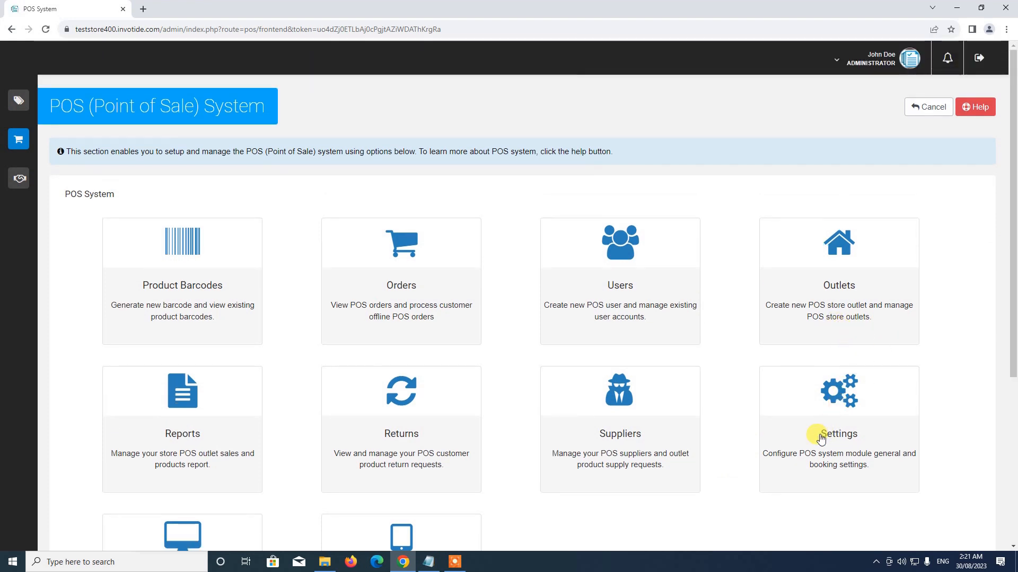
scroll(821, 439, "down", 3)
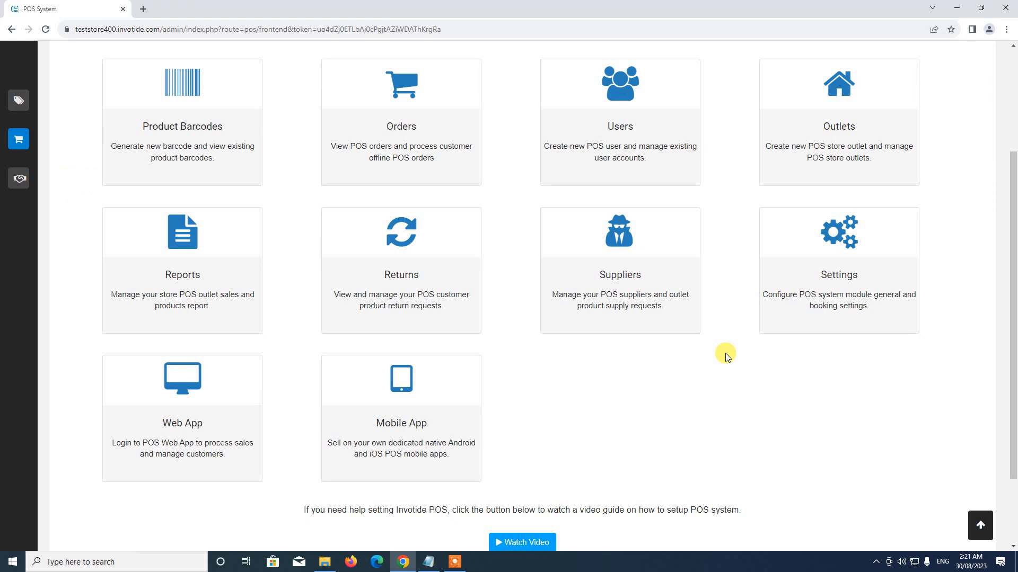
scroll(726, 357, "up", 2)
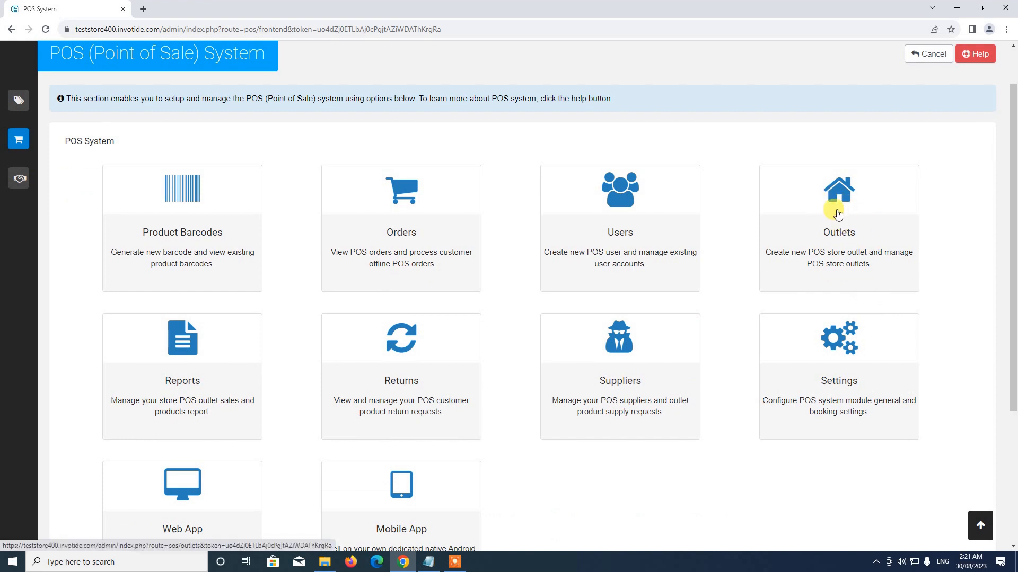
Open the Outlets tile to list the Demo Outlet.
left_click(836, 225)
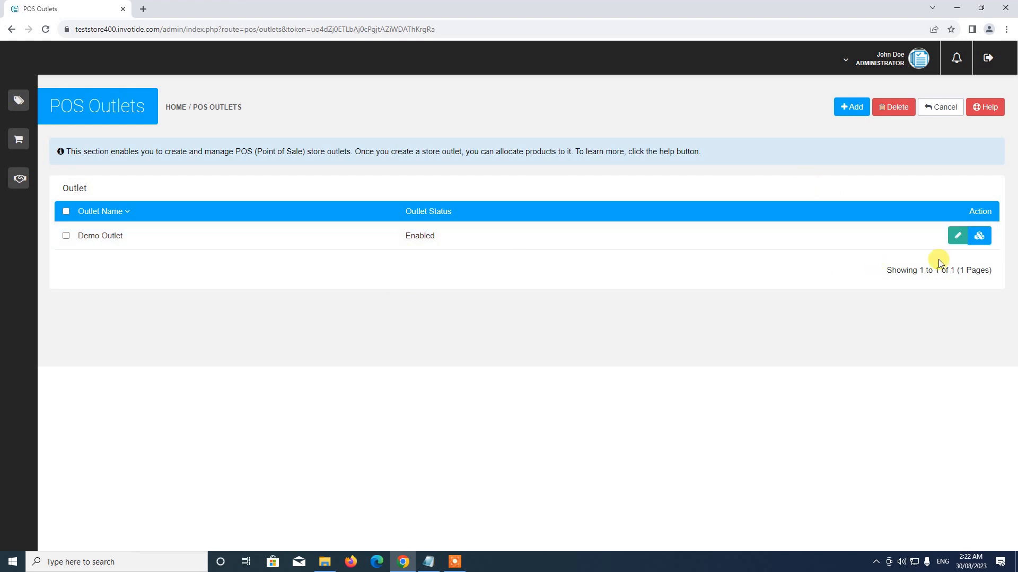
Rename the Demo Outlet to Store 1 and give it the address Test Address.
left_click(959, 237)
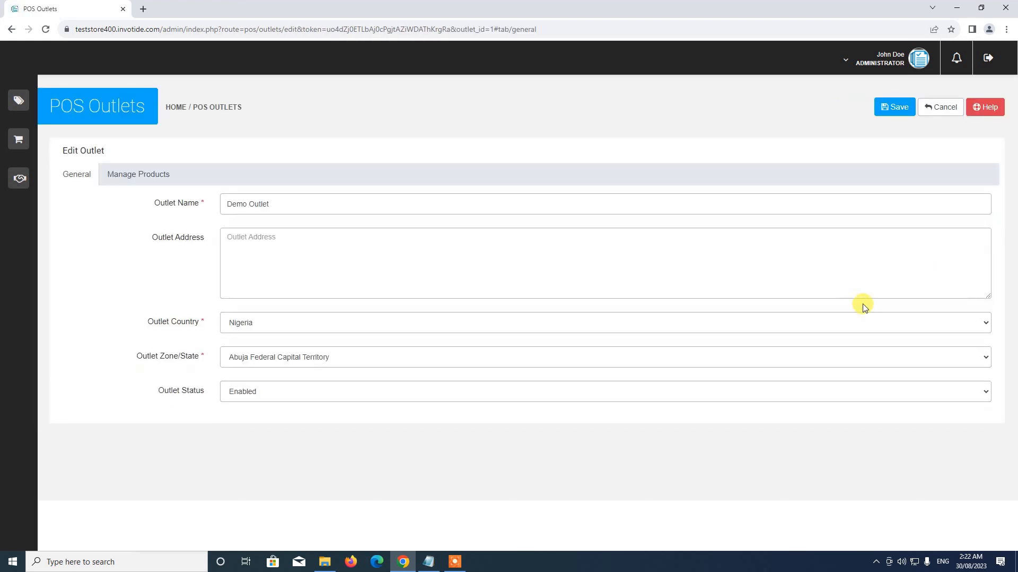
triple_click(271, 204)
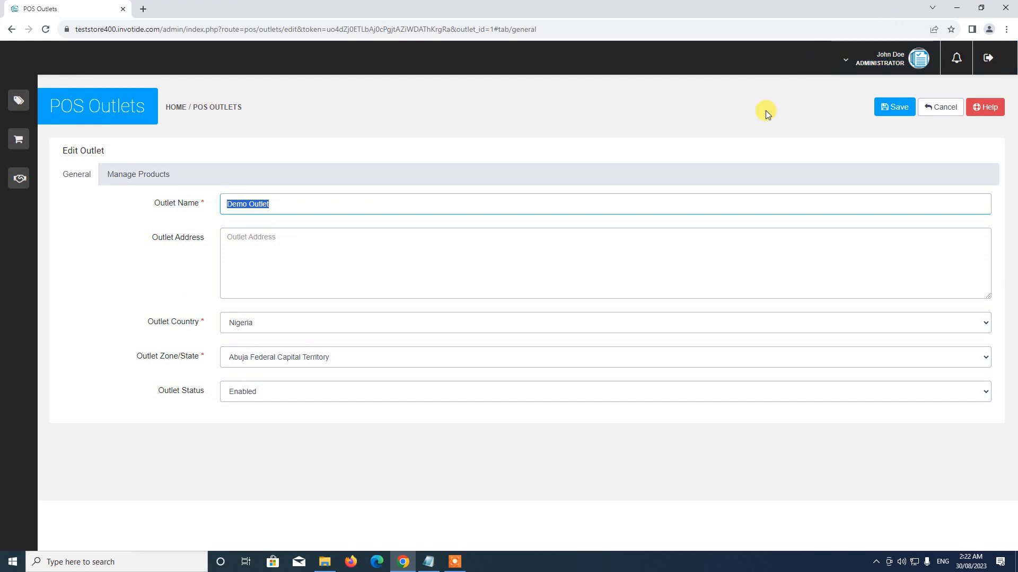
type("Location 1")
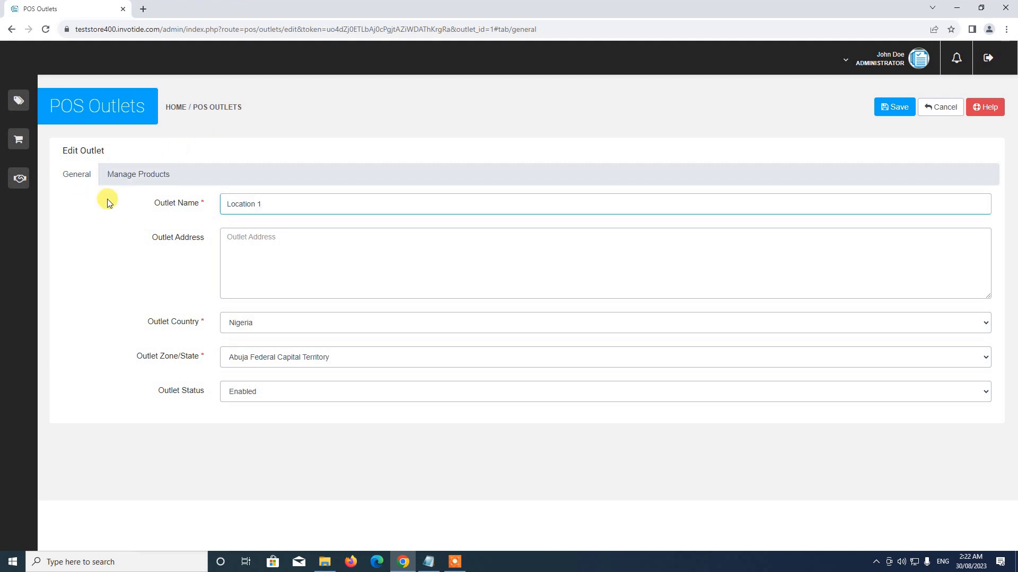
left_click(292, 249)
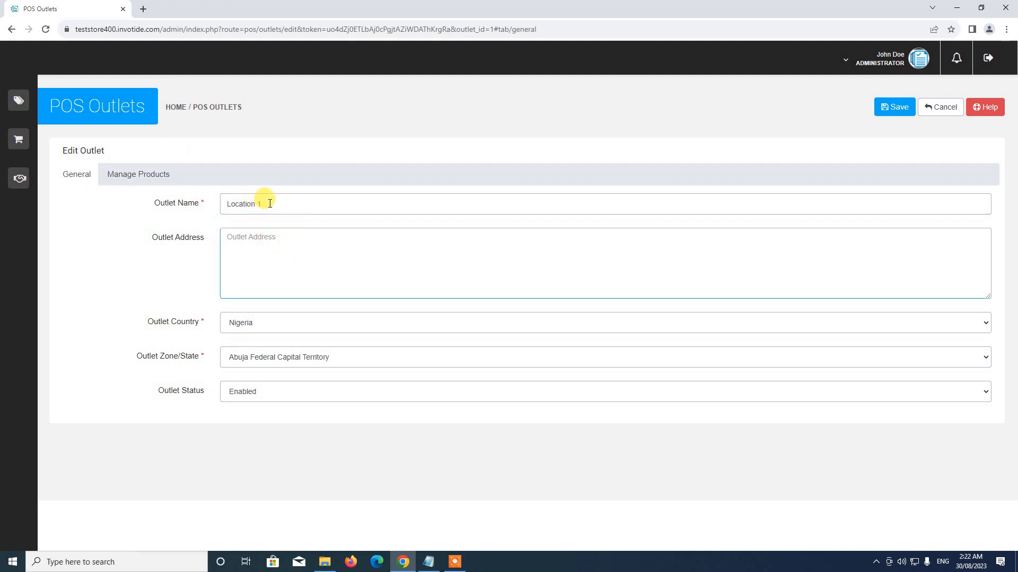
left_click_drag(265, 204, 184, 202)
type("Store")
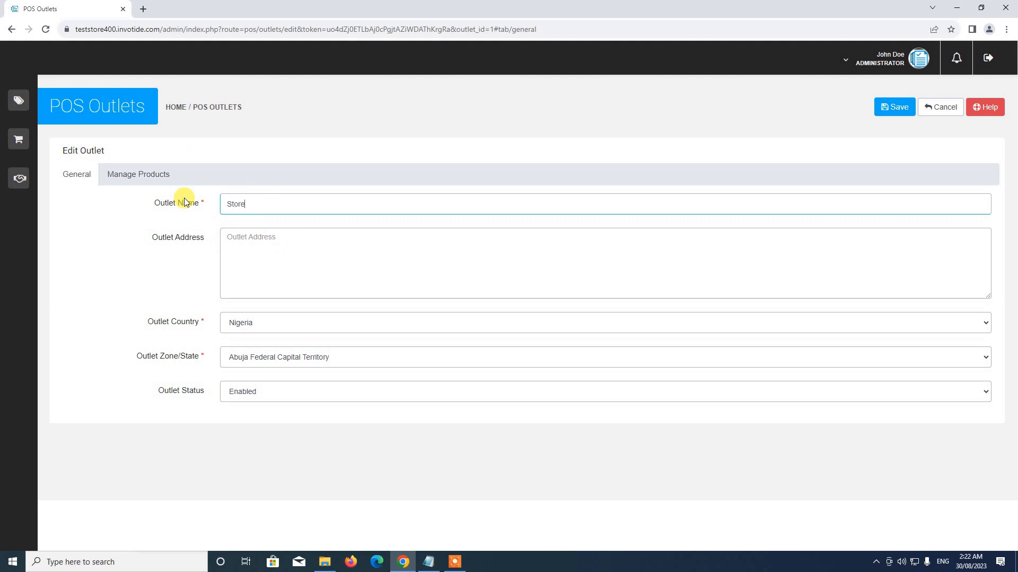
left_click(257, 255)
type("Test Address")
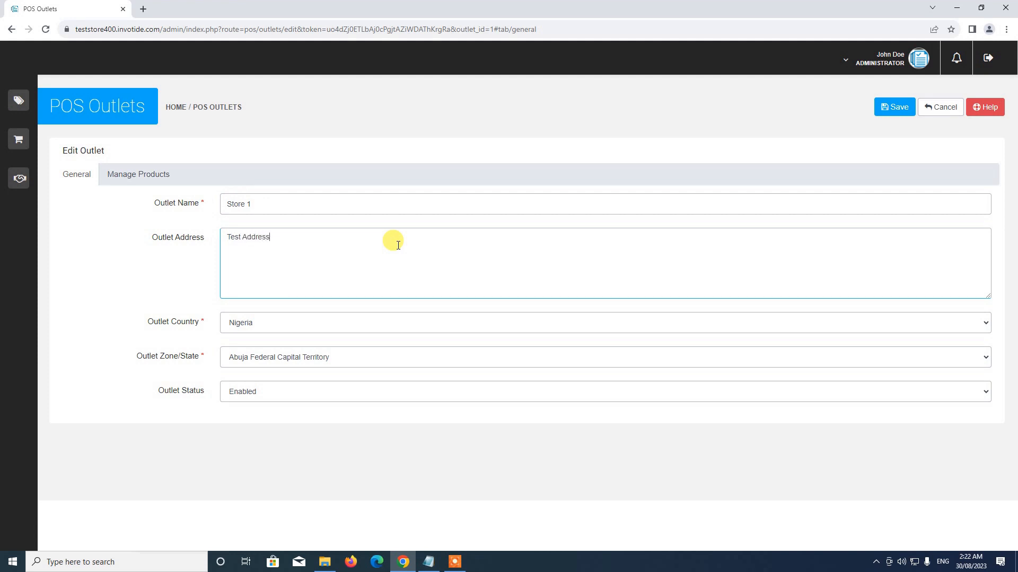
Set the outlet's country to United Kingdom and zone to Bristol, then save.
left_click(265, 324)
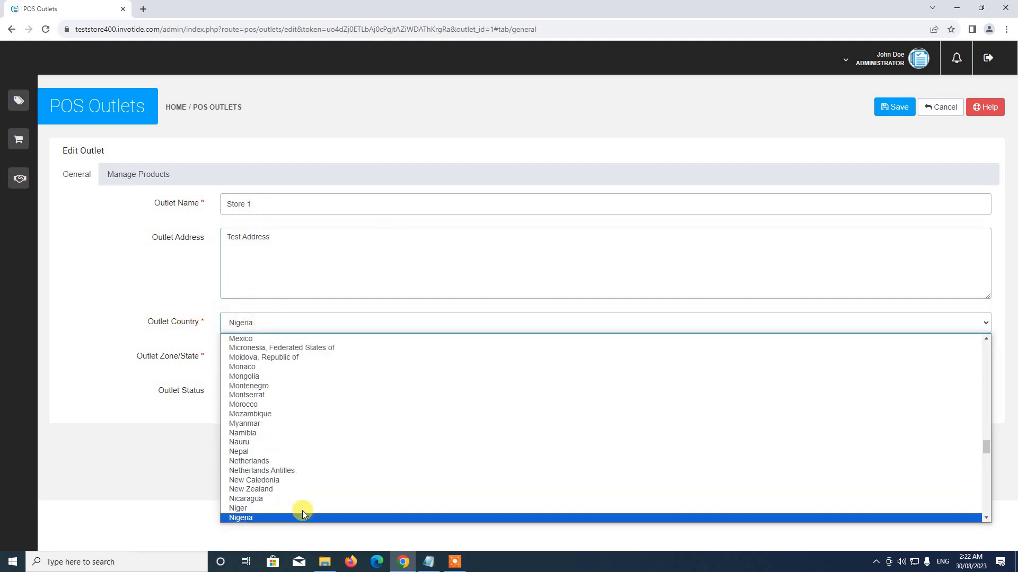
scroll(337, 501, "down", 15)
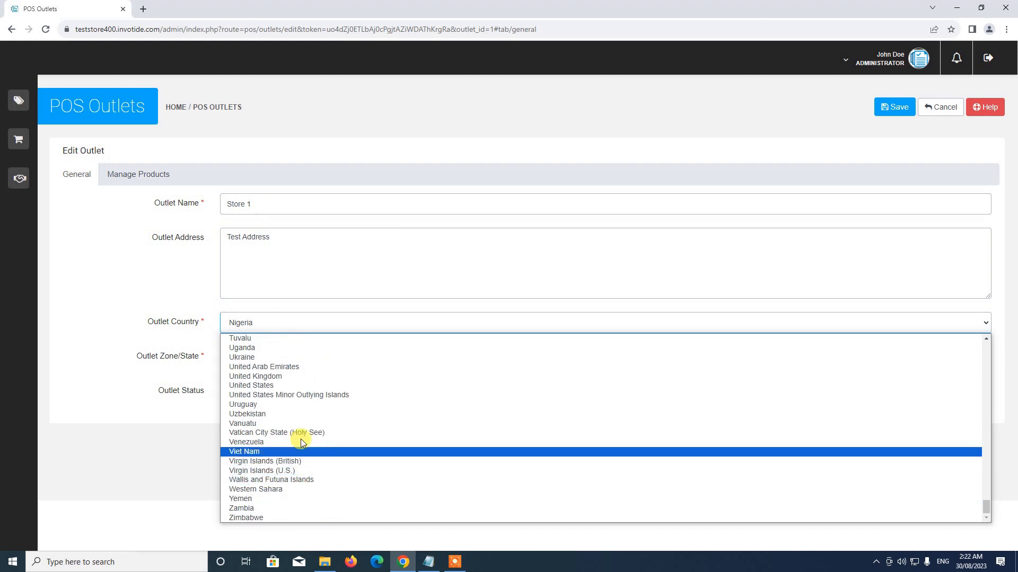
left_click(296, 379)
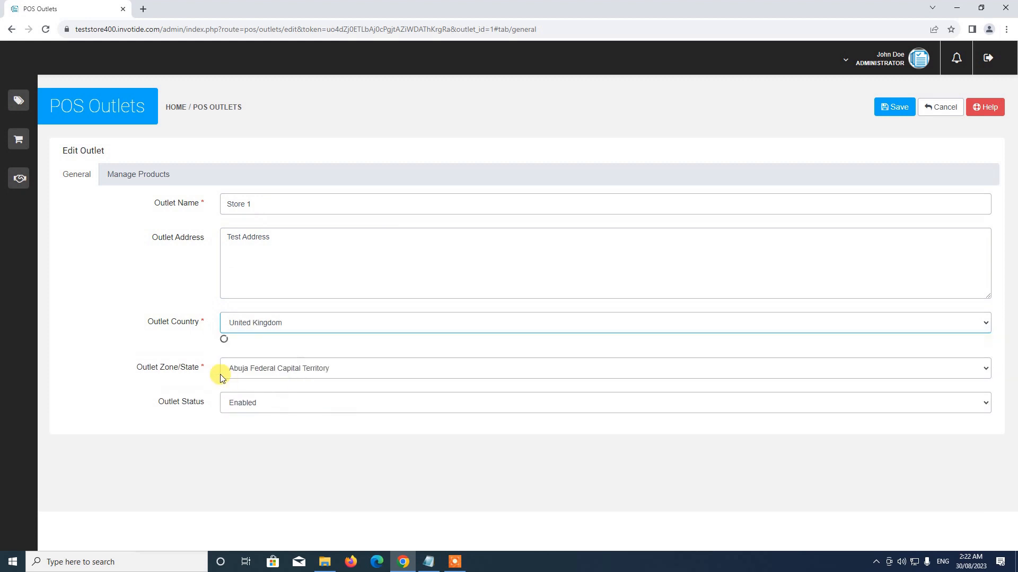
left_click(253, 360)
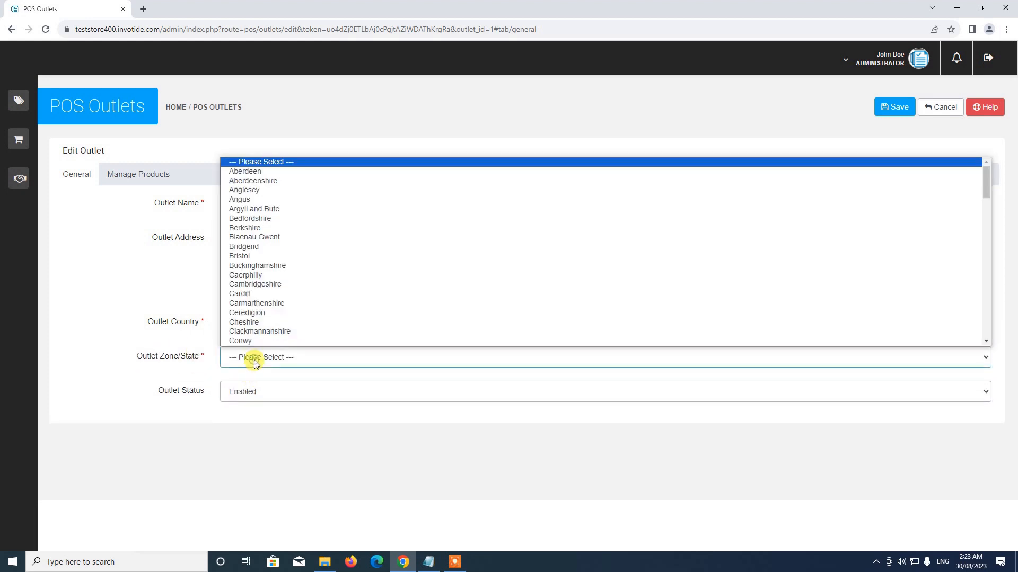
left_click(280, 256)
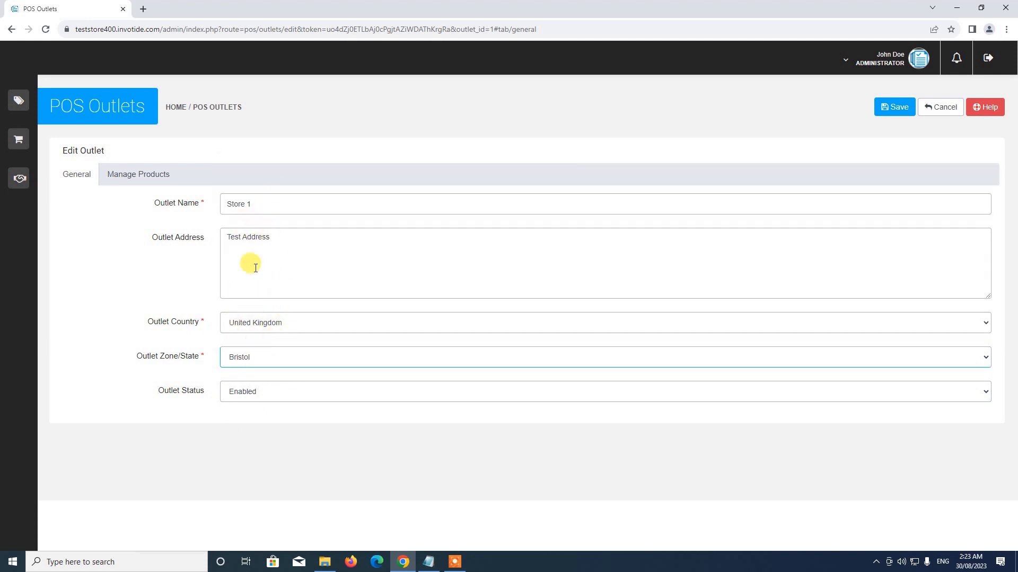
left_click(896, 106)
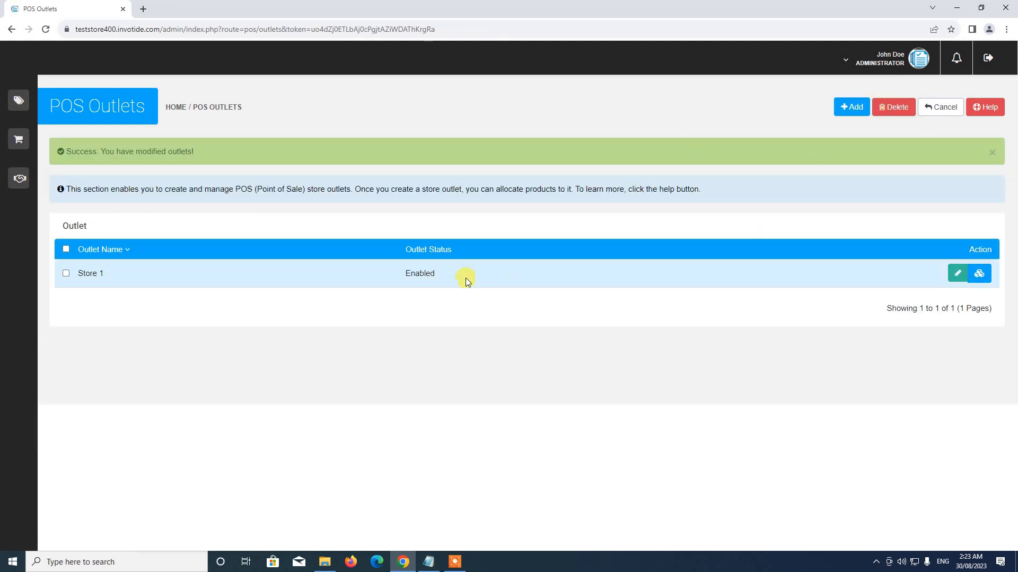
Return to the POS System dashboard and open the only POS user for editing.
left_click(949, 113)
scroll(418, 323, "down", 3)
scroll(400, 266, "up", 1)
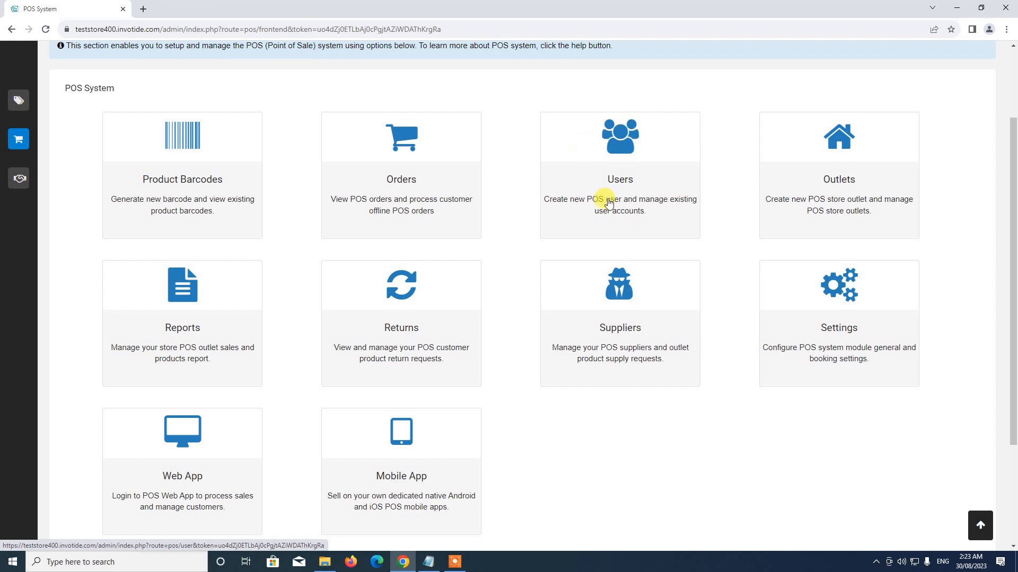
left_click(620, 168)
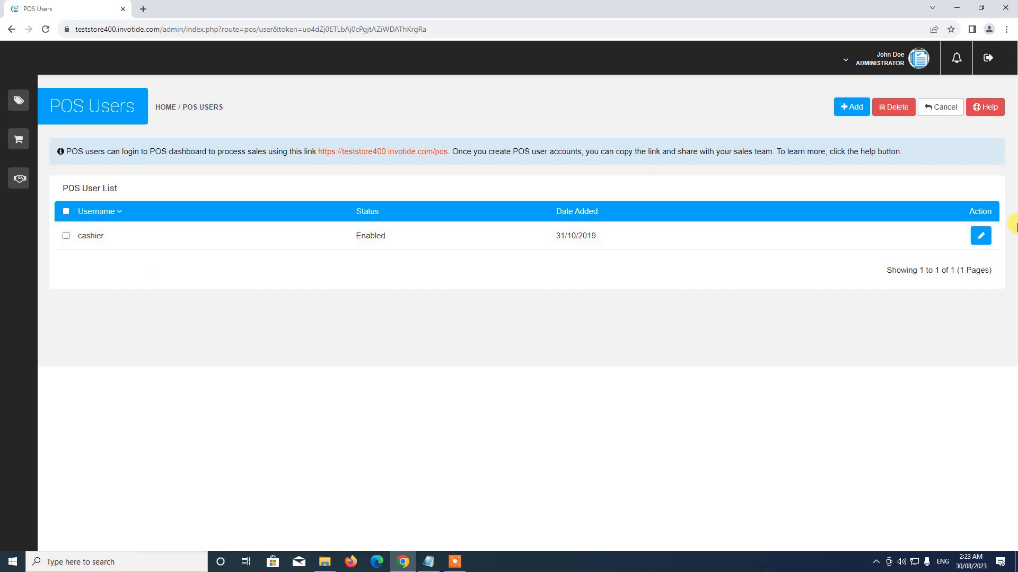
left_click(982, 238)
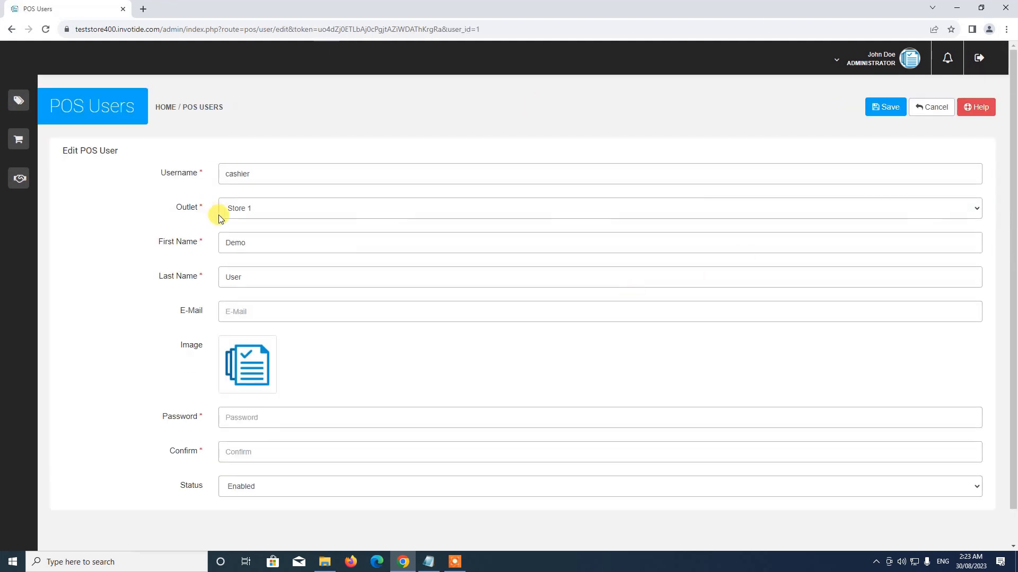
Set the username to posuser and assign the user to outlet Store 1.
double_click(255, 174)
type("posus")
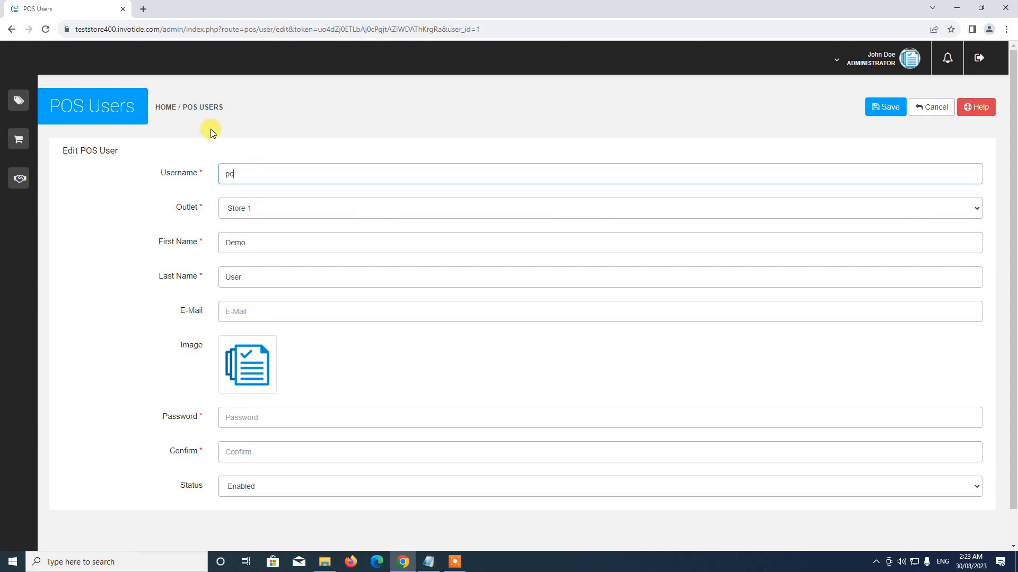
type("er")
left_click(243, 209)
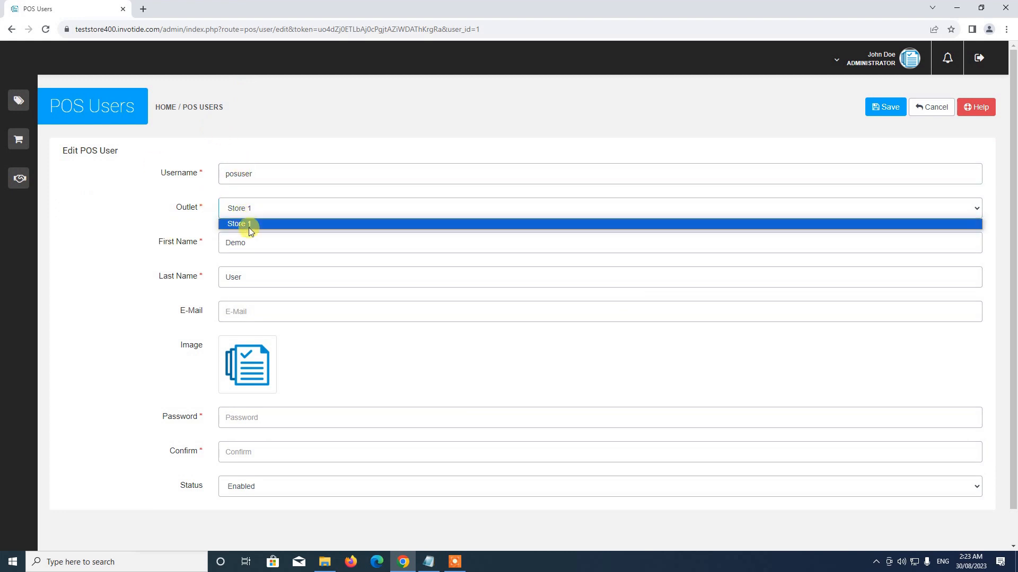
left_click(248, 224)
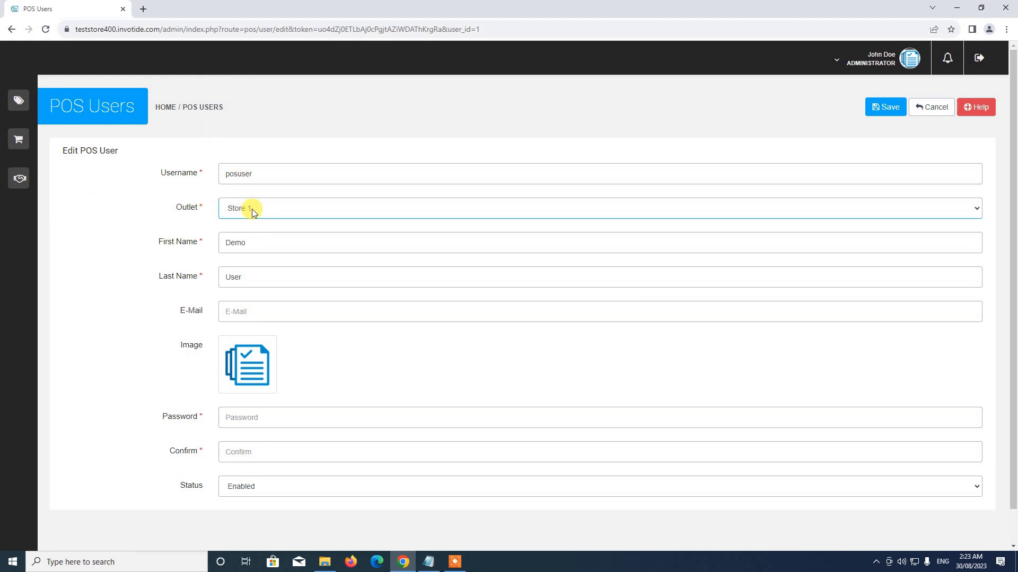
scroll(252, 212, "down", 1)
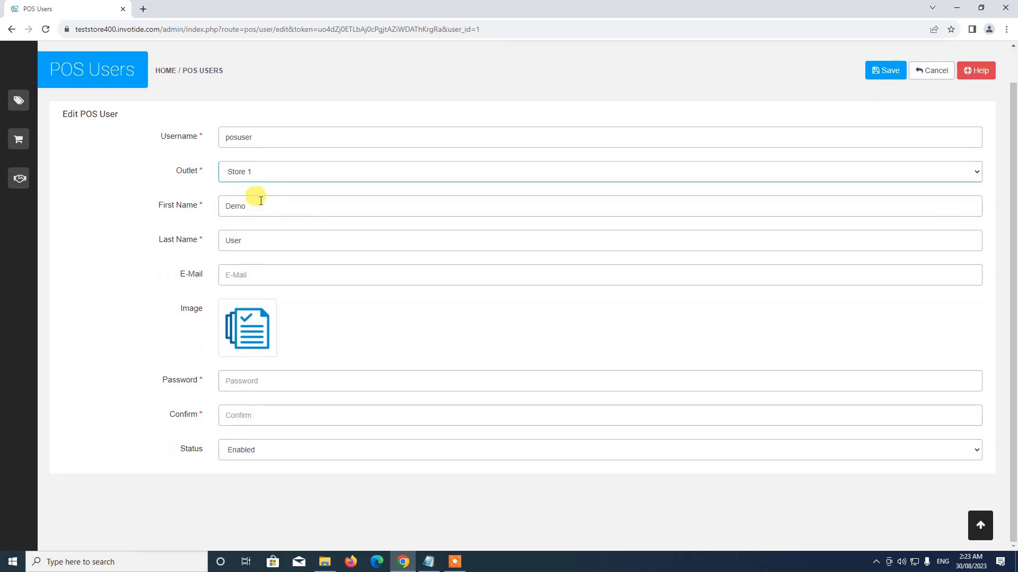
left_click_drag(255, 211, 196, 207)
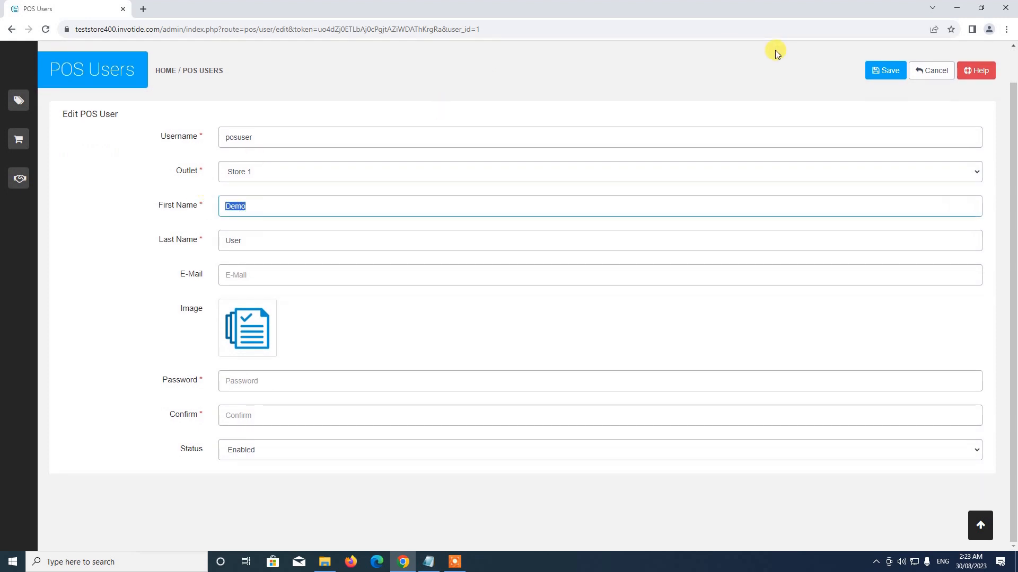
Set the user's last name to Cashier and fill in the user's e-mail.
key("Tab")
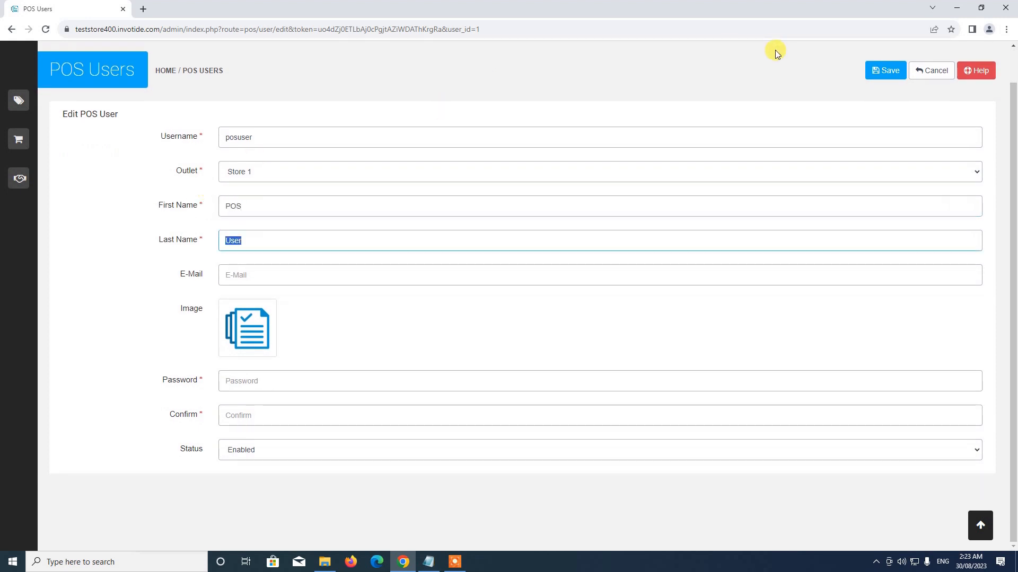
type("Cashier")
left_click(354, 269)
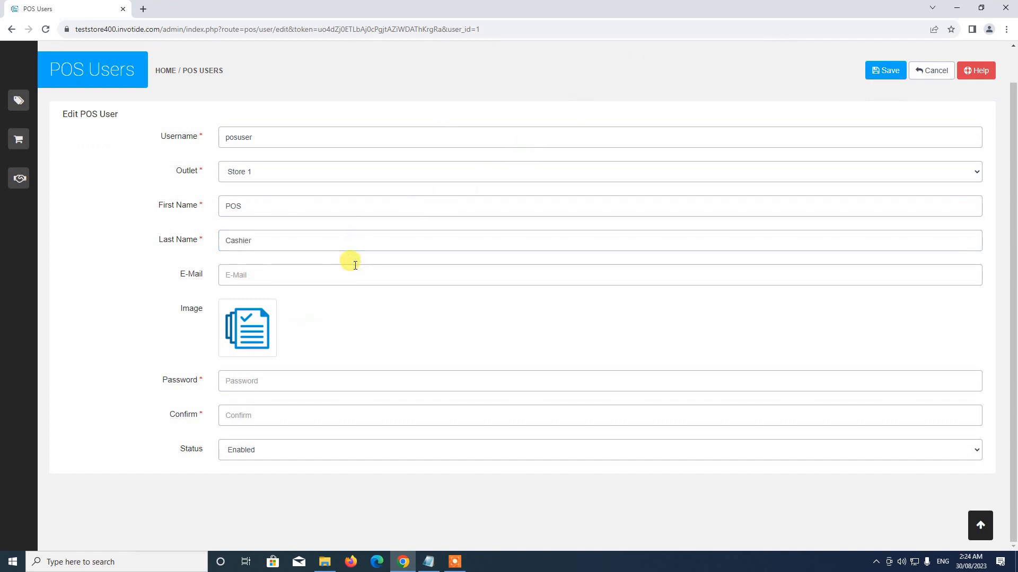
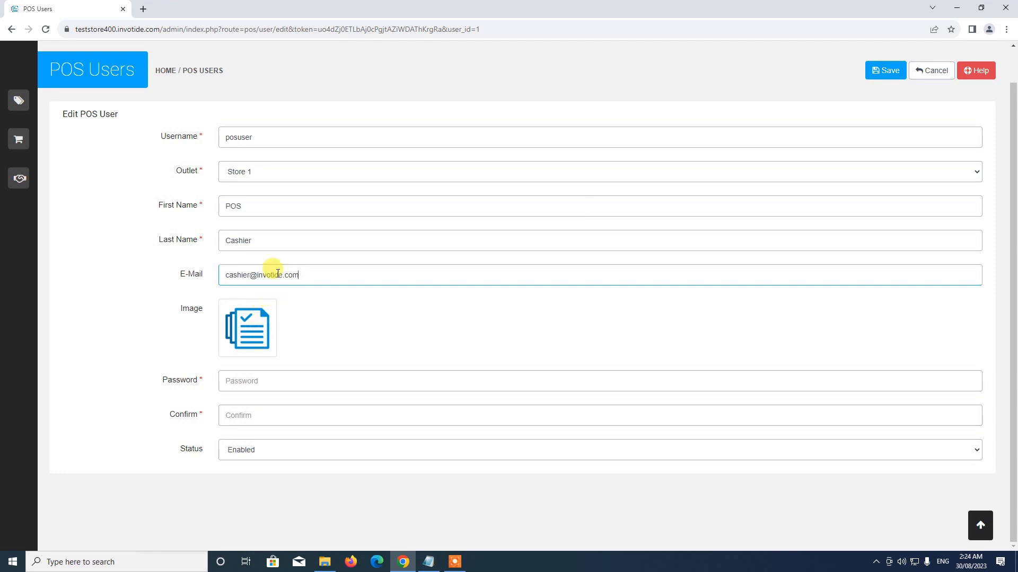
Choose blog2_test.jpg from the Image Manager as the user's photo.
left_click(247, 328)
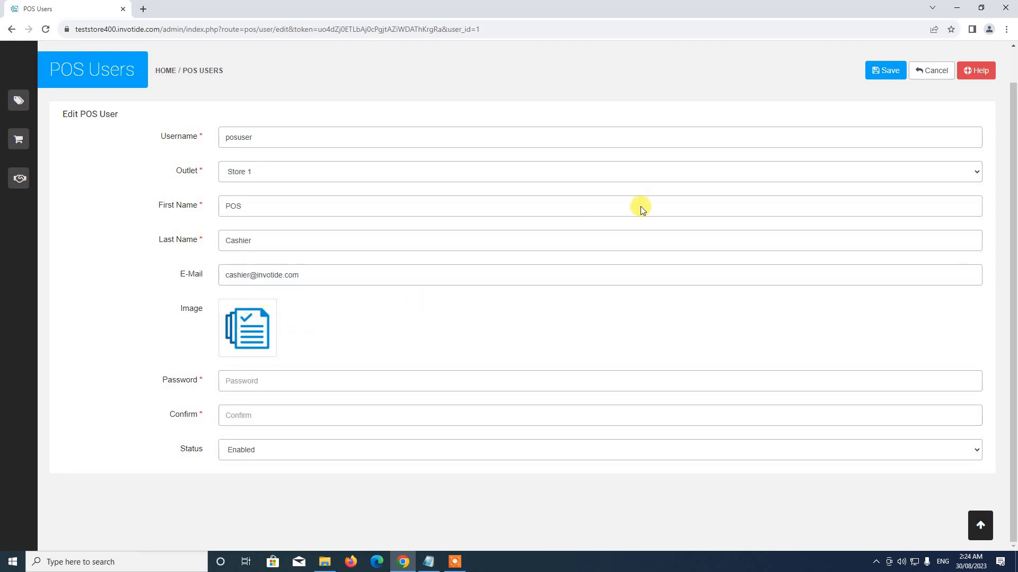
scroll(609, 227, "down", 3)
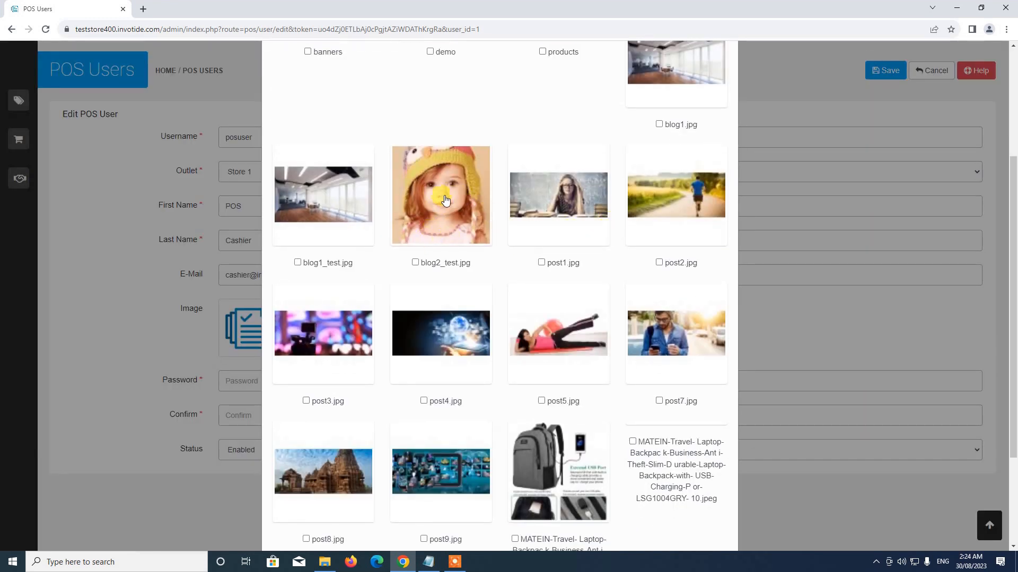
left_click(445, 200)
scroll(300, 309, "up", 1)
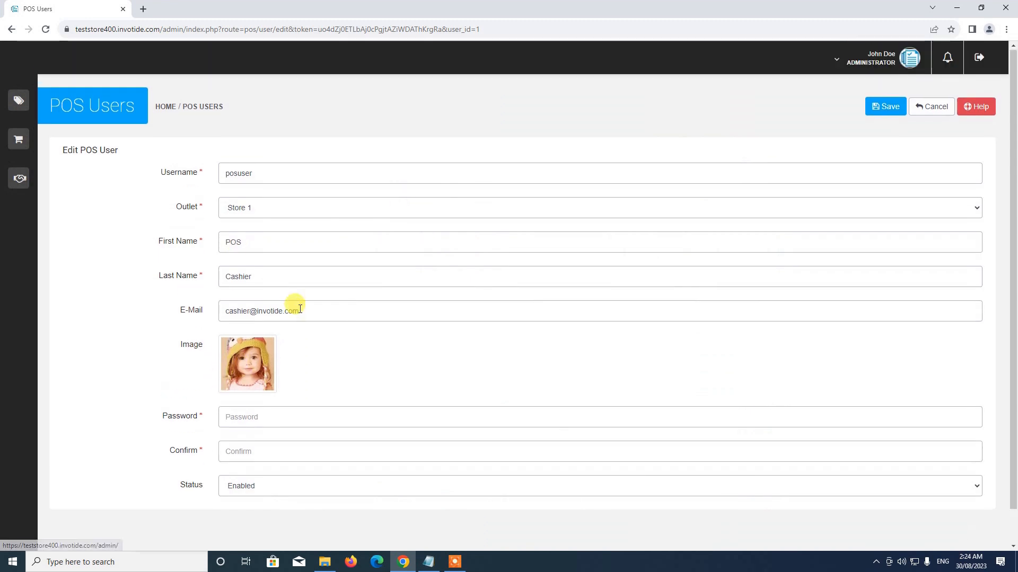
scroll(300, 309, "down", 1)
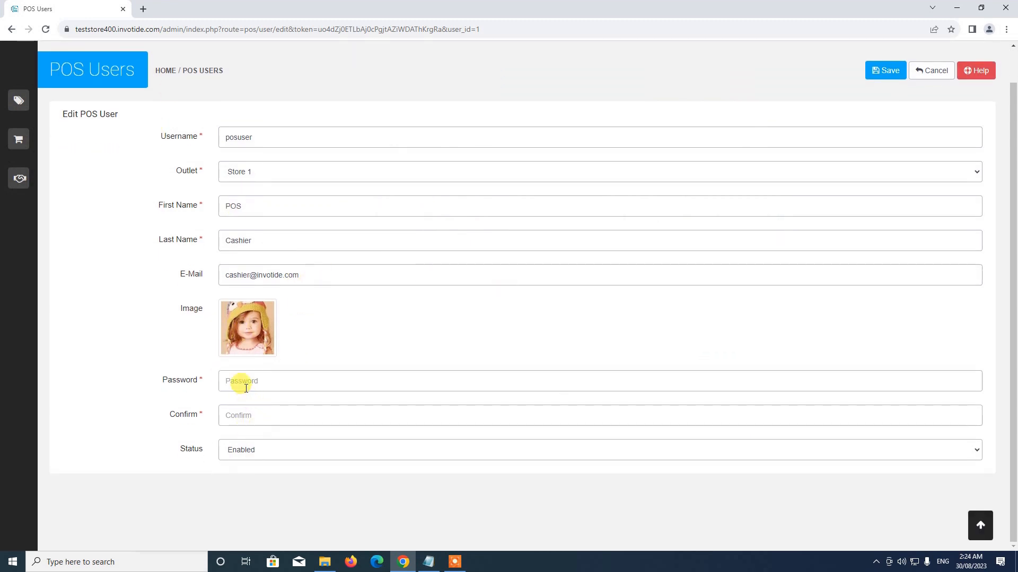
Enter and confirm a new password, keep status Enabled, and save the POS user.
left_click(245, 388)
type("1")
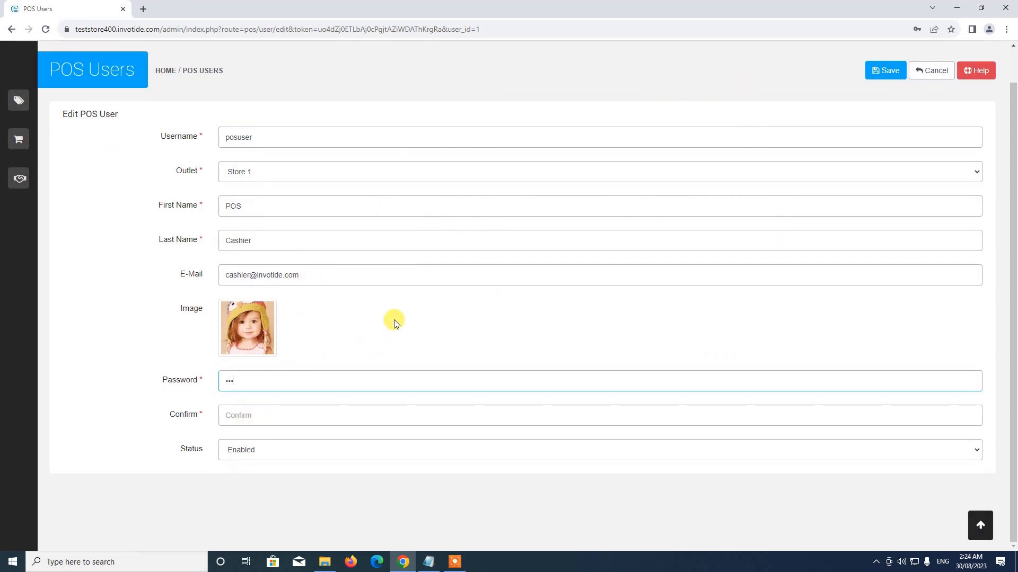
left_click(298, 415)
type("12345678")
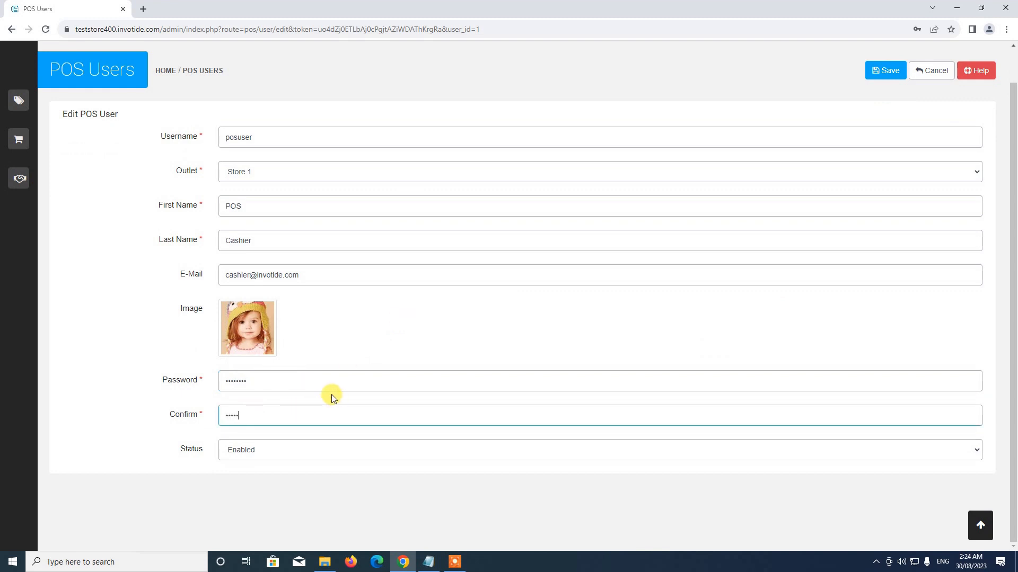
left_click(278, 452)
left_click(252, 473)
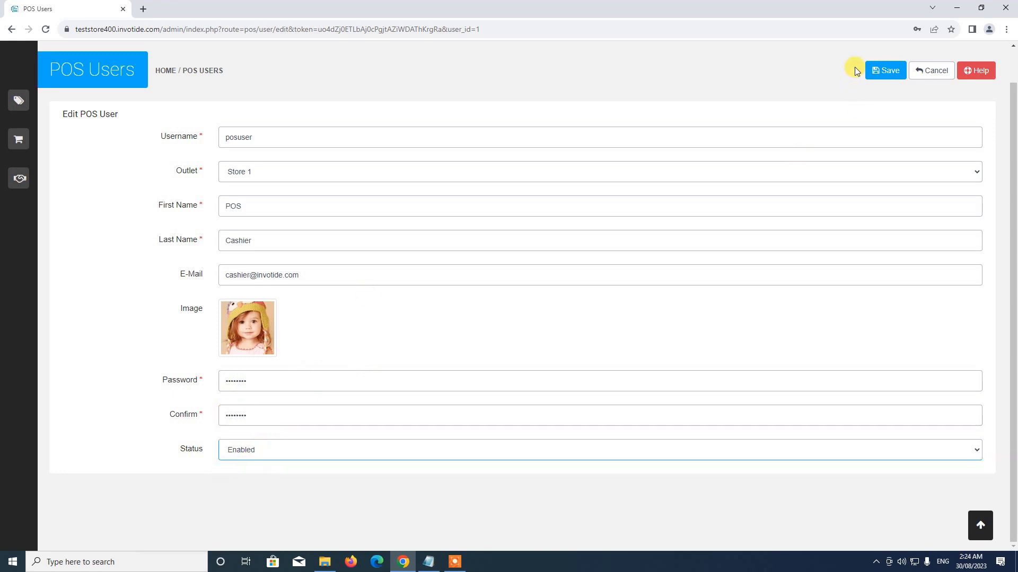
left_click(872, 71)
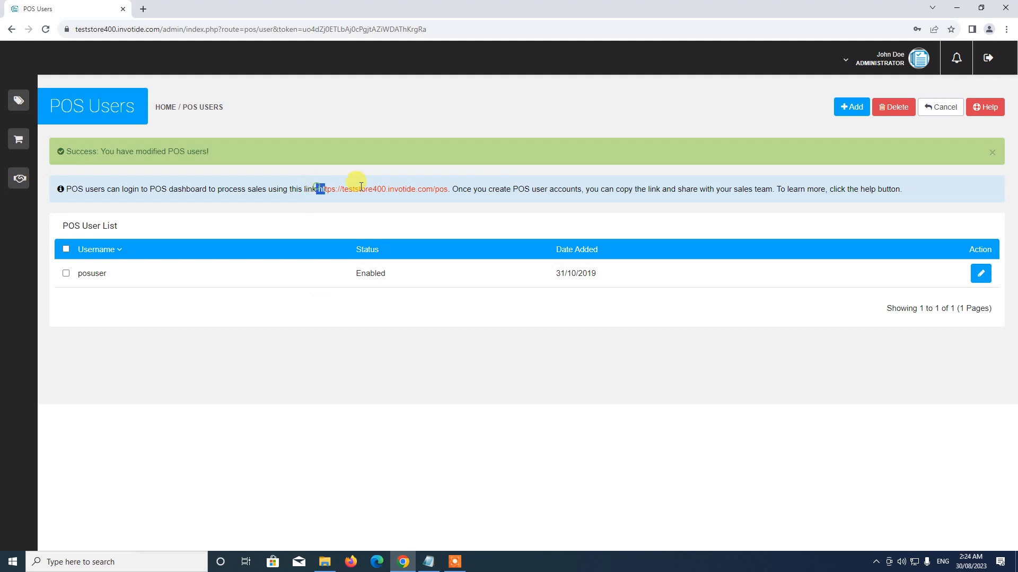
Highlight the full POS login link shown in the info bar.
left_click_drag(360, 187, 451, 187)
left_click(371, 214)
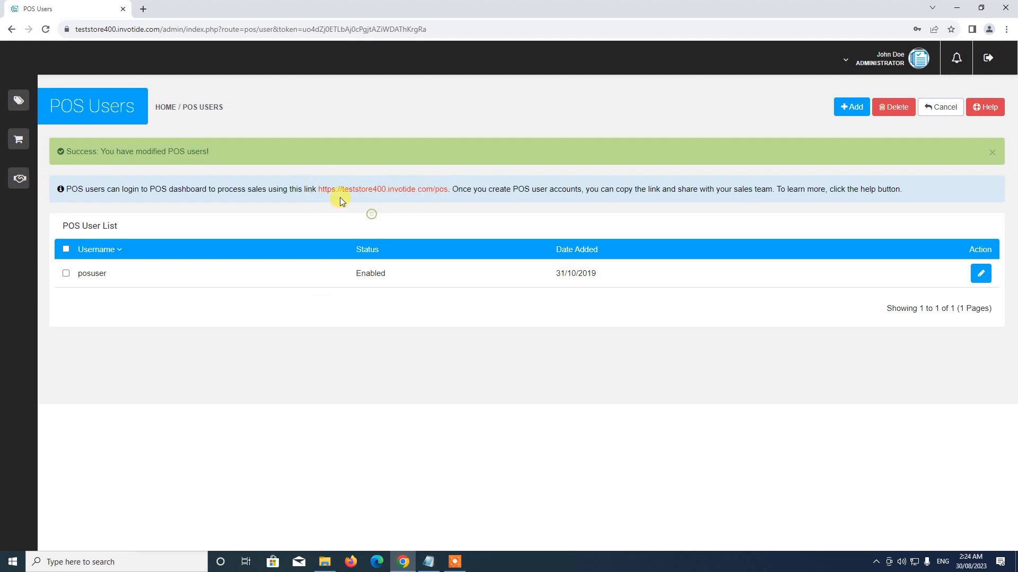
left_click_drag(318, 190, 450, 189)
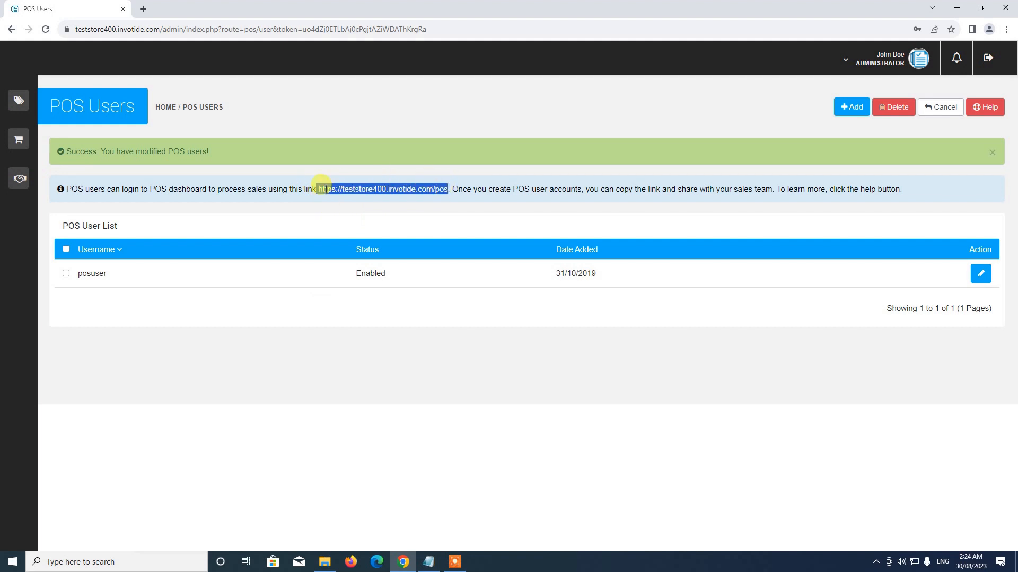
left_click(325, 191)
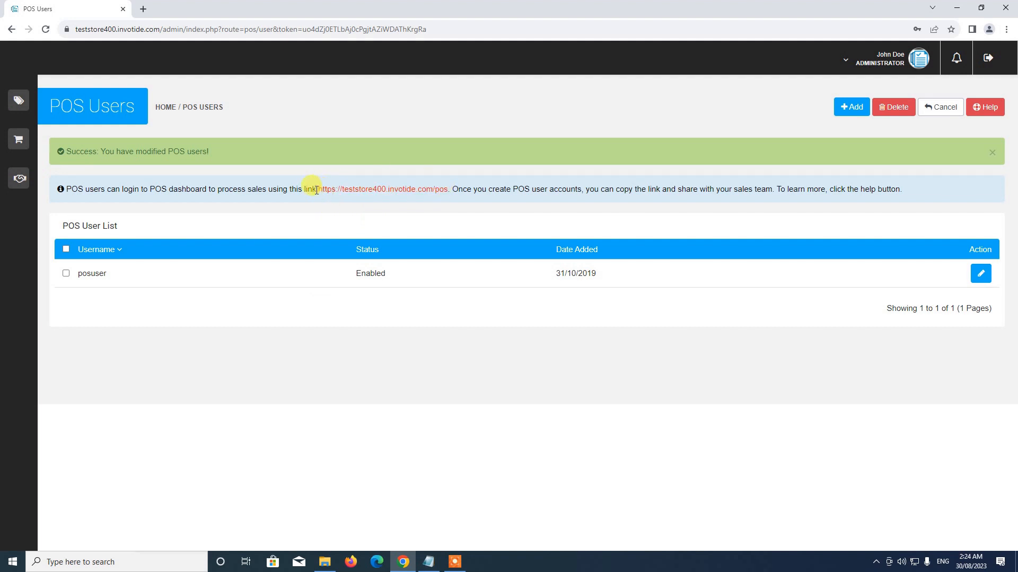
left_click_drag(317, 191, 443, 189)
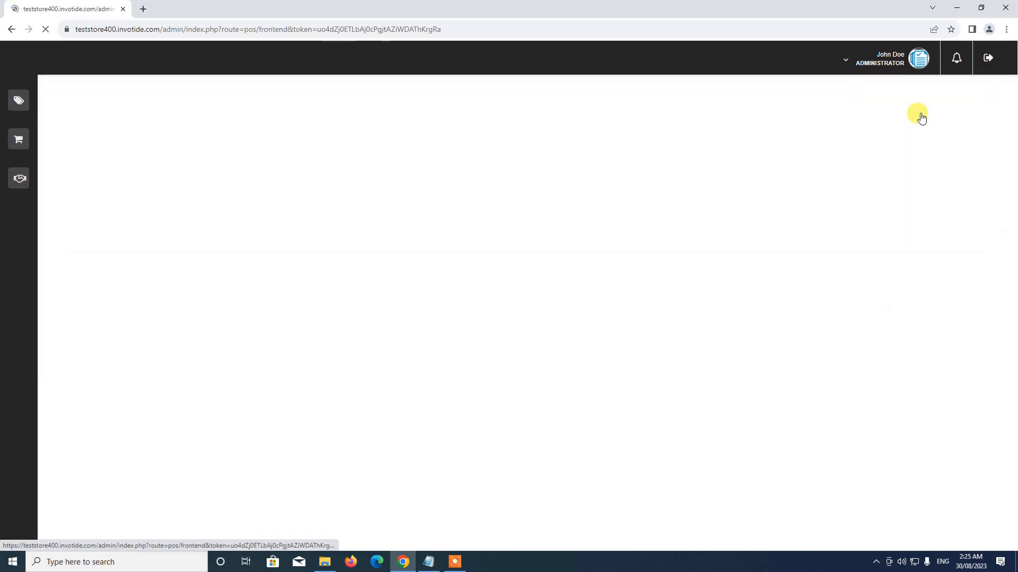
Open the Web App card further down the POS System page.
scroll(644, 275, "down", 5)
scroll(644, 276, "up", 3)
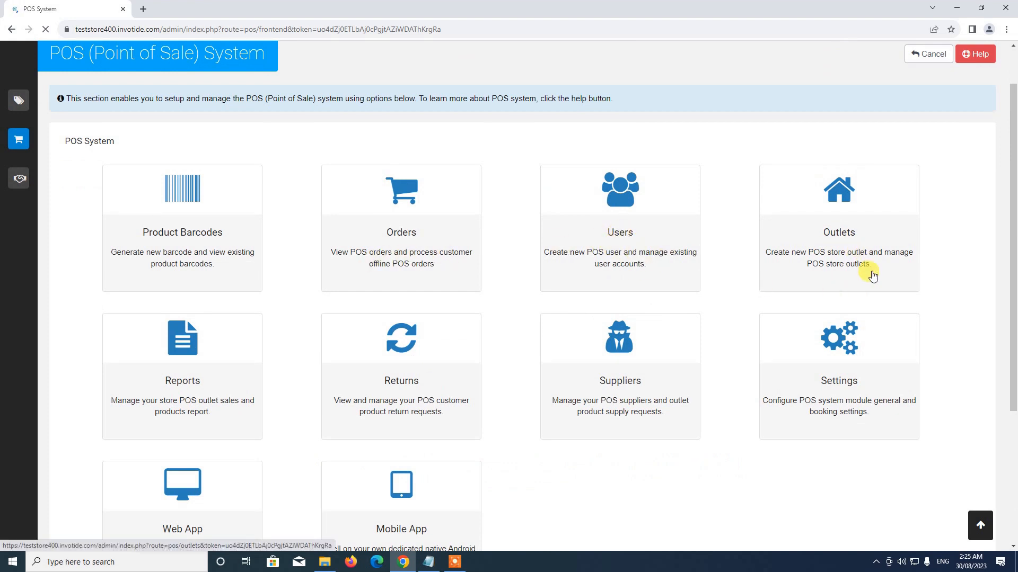
scroll(873, 275, "down", 2)
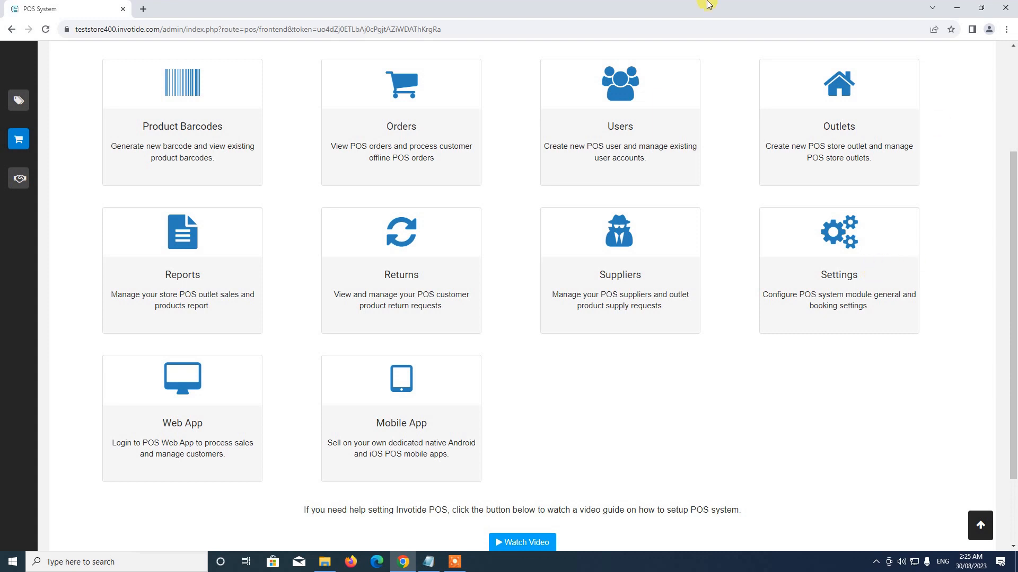
left_click(187, 401)
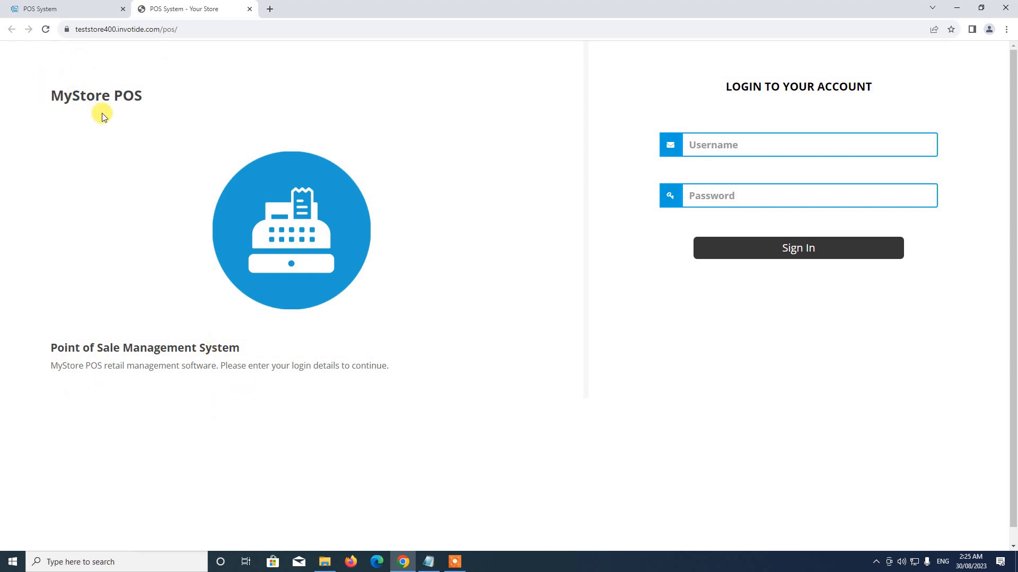
Log in to the POS web app with username posuser.
left_click(741, 152)
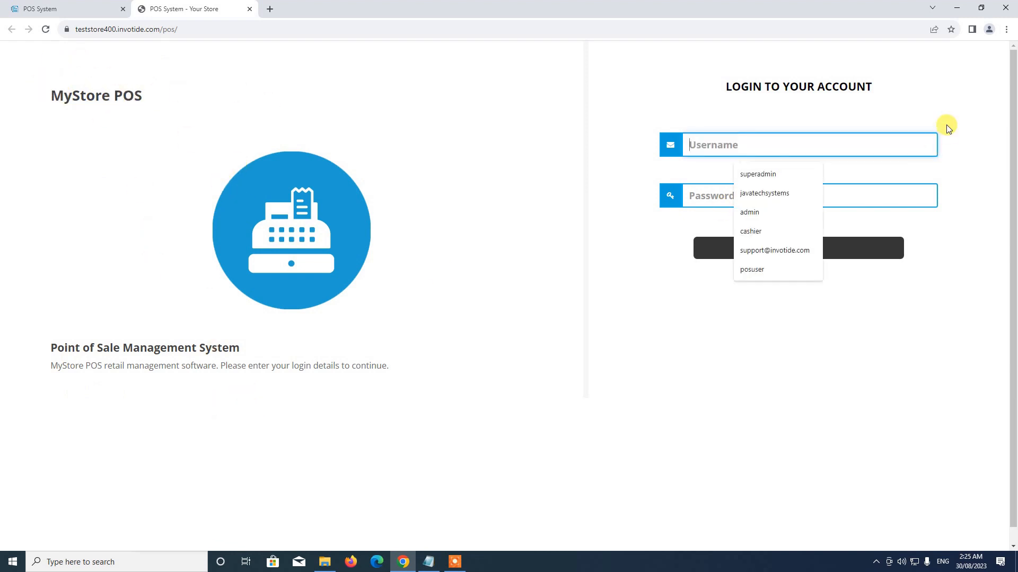
type("posus")
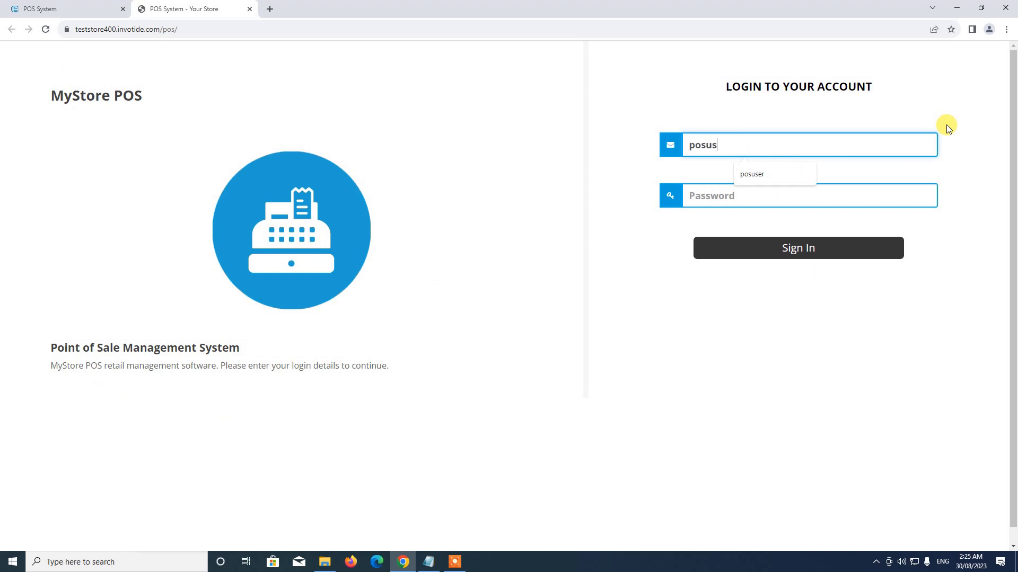
type("er")
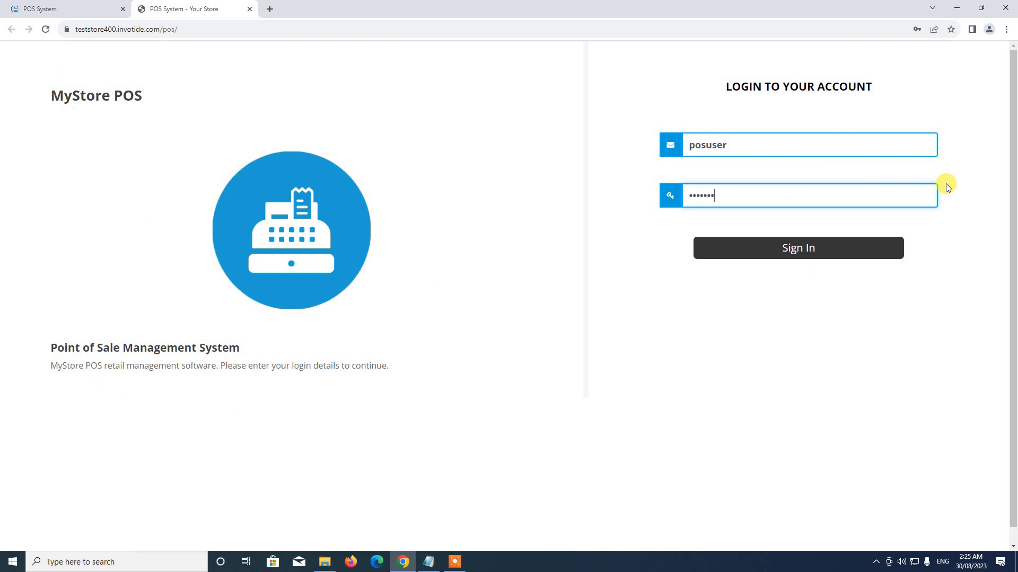
left_click(820, 252)
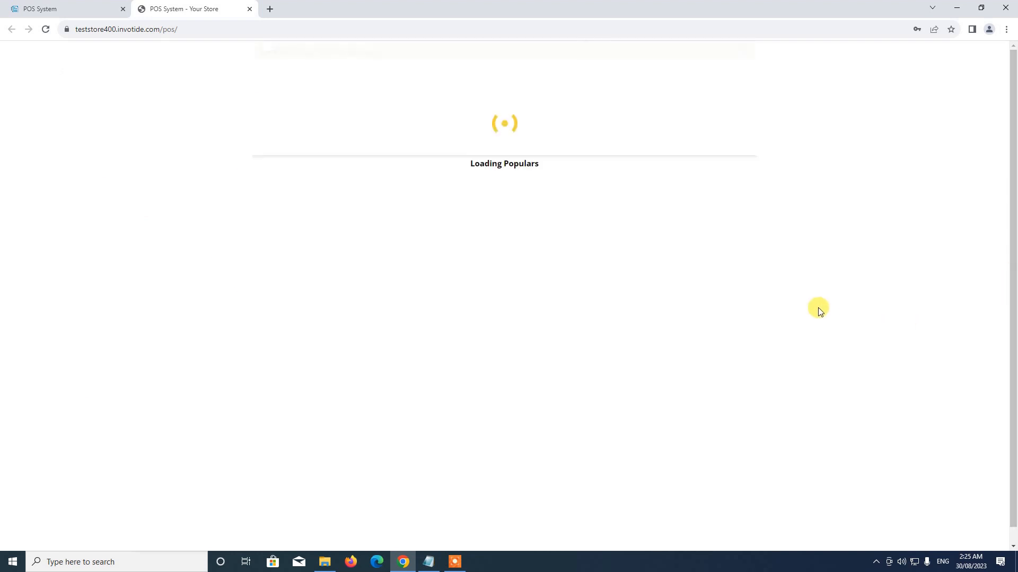
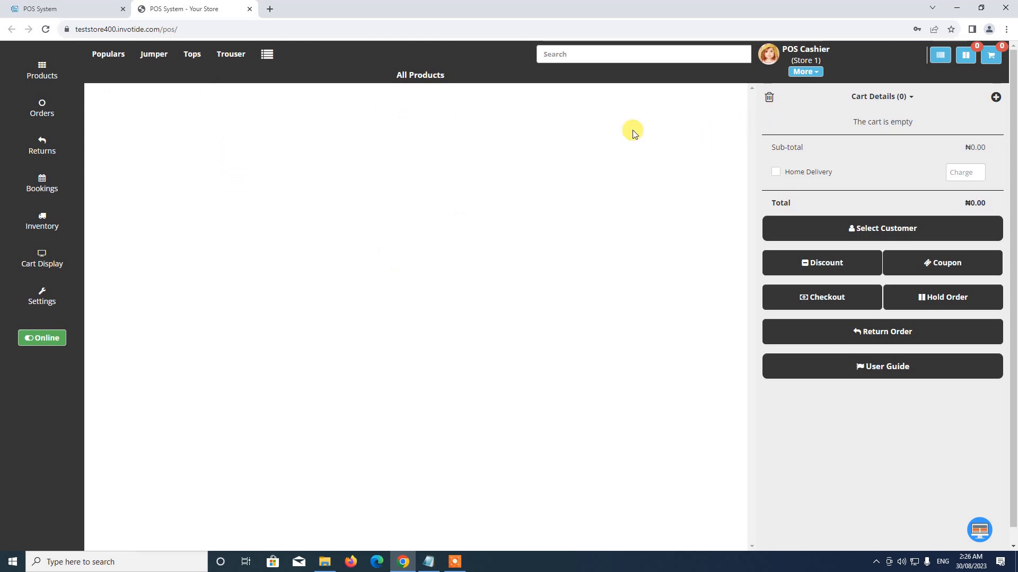
Return to the admin tab and reopen the Point of Sale (POS) page under Sales Channels.
left_click(50, 5)
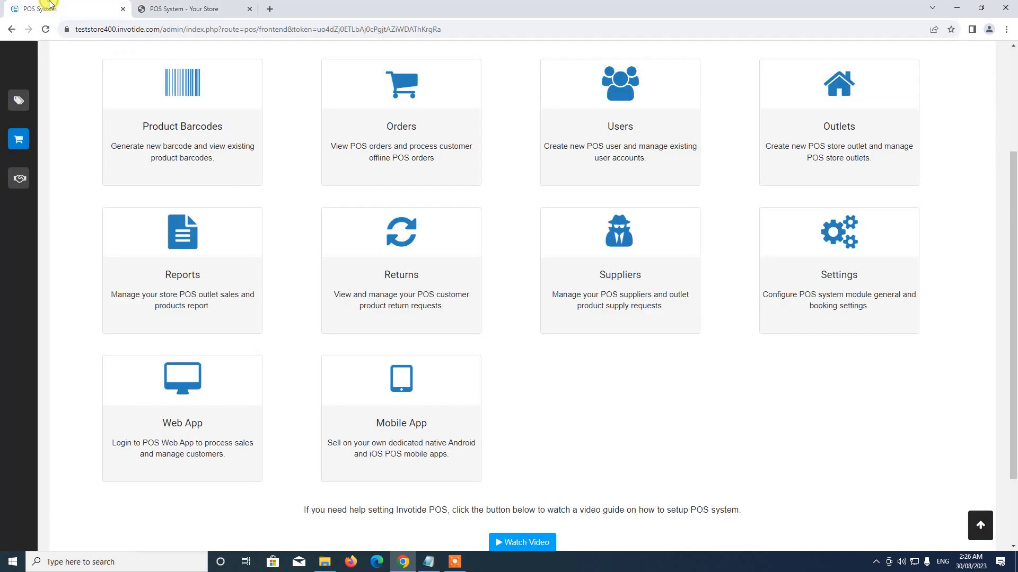
scroll(106, 242, "up", 3)
mouse_move(32, 114)
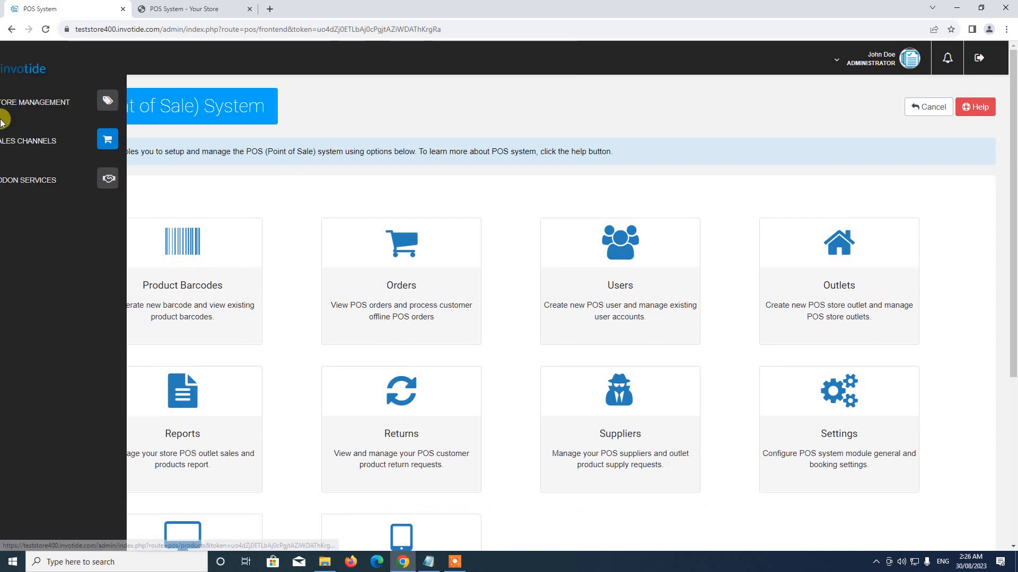
left_click(47, 142)
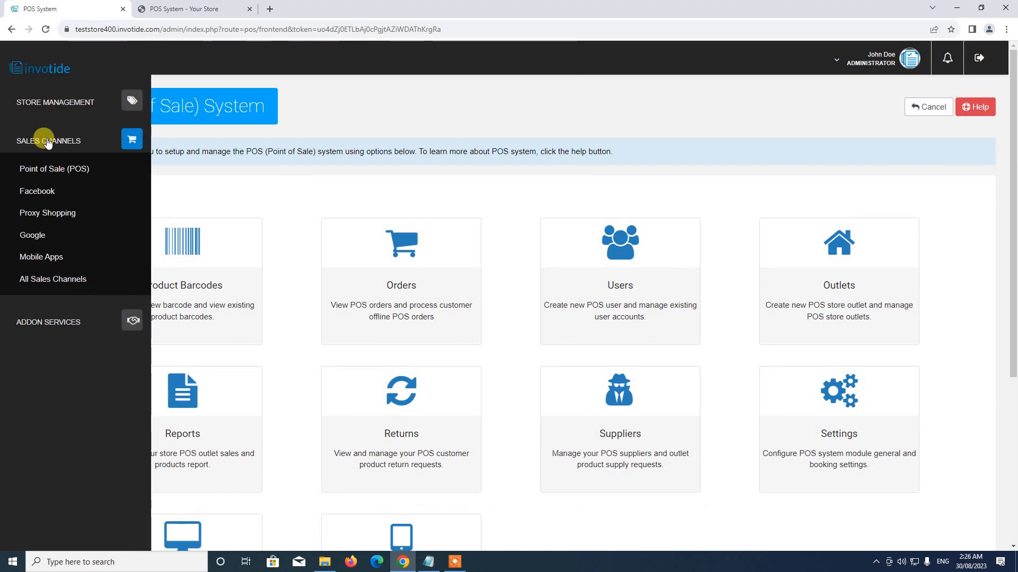
left_click(43, 170)
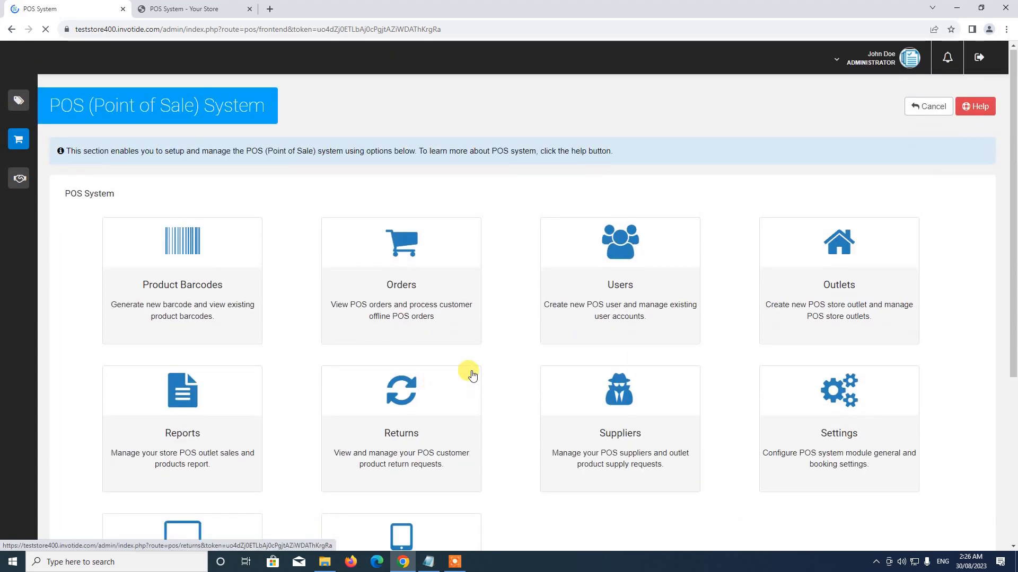
scroll(524, 375, "down", 2)
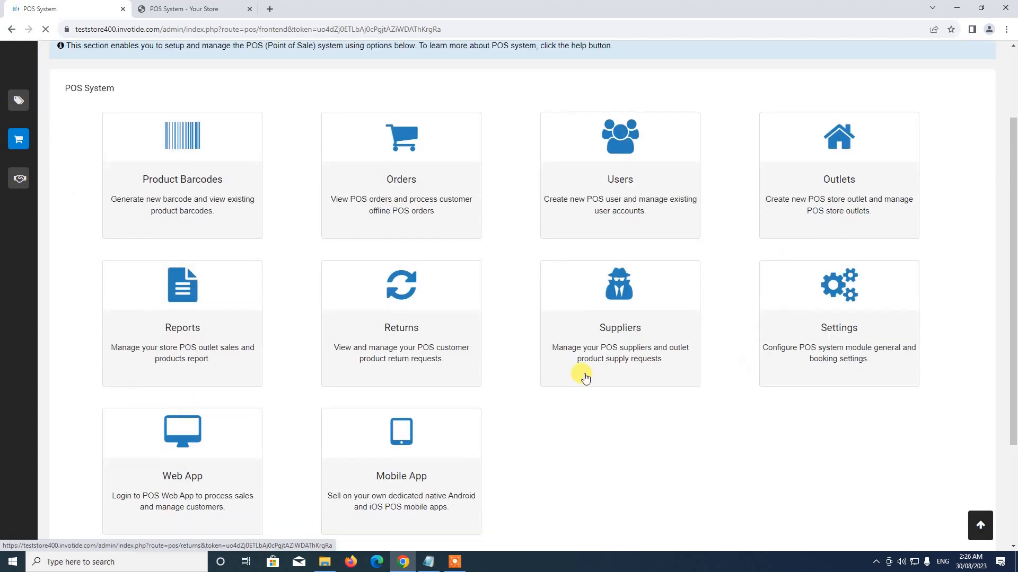
In Store 1's outlet products, enable Blue Shoe for POS with quantity 50 and save.
left_click(843, 169)
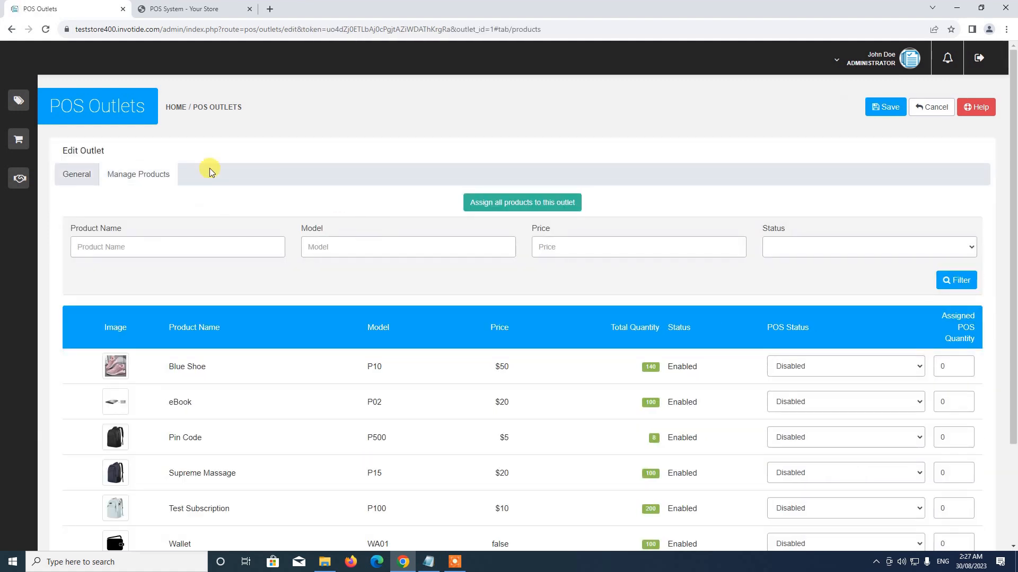
scroll(211, 275, "down", 2)
scroll(209, 250, "up", 1)
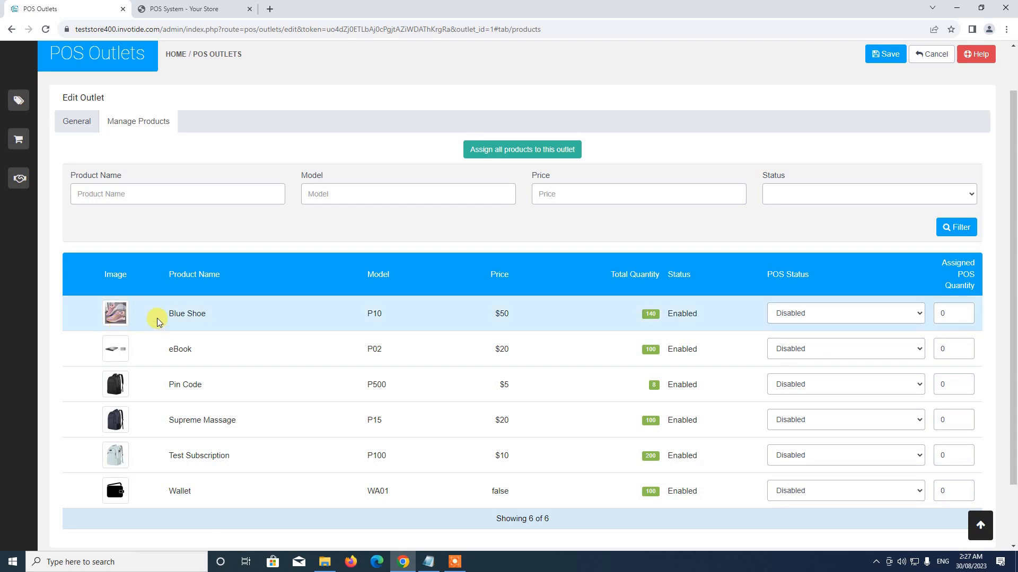
left_click(836, 315)
left_click(819, 338)
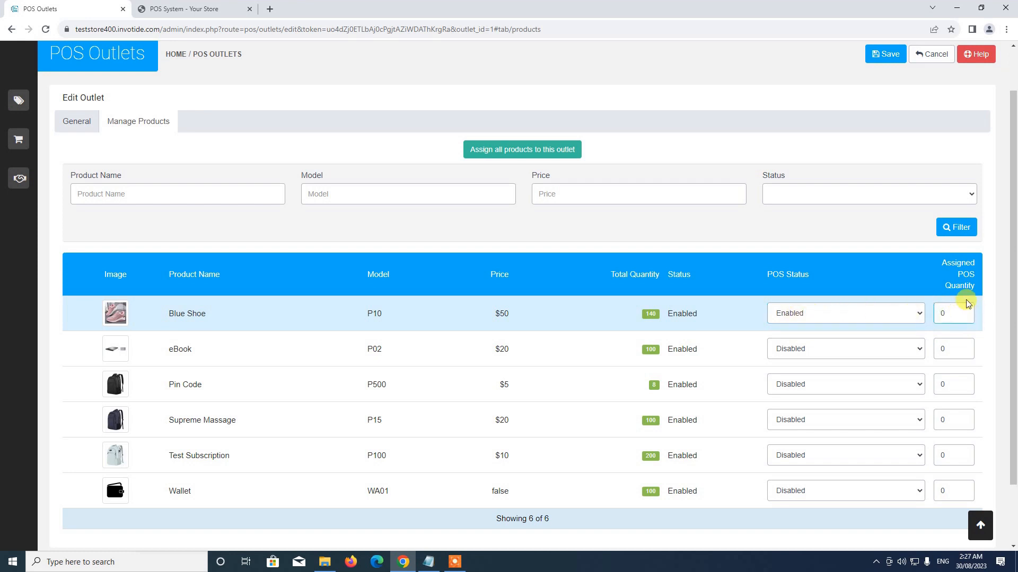
type("5")
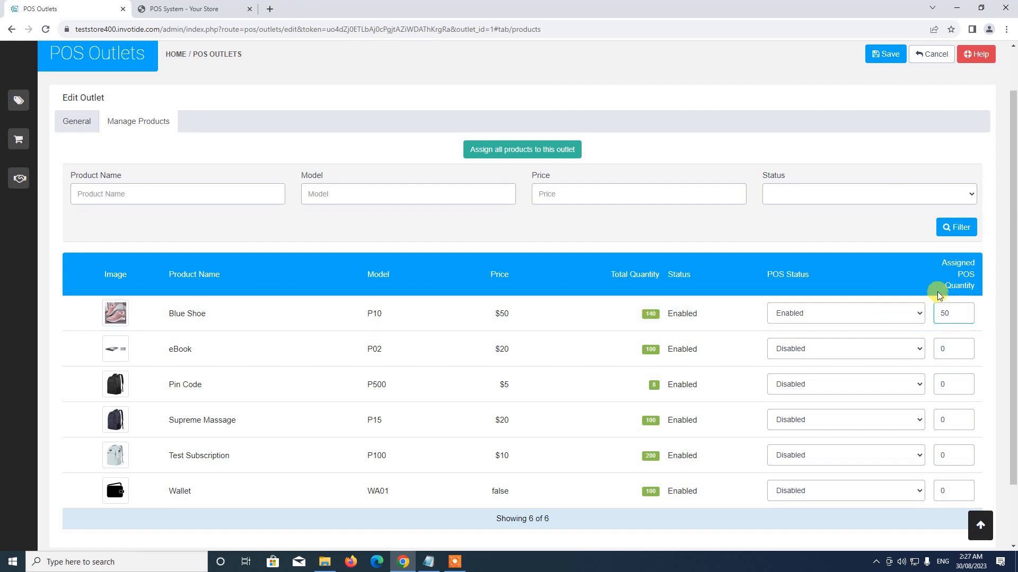
scroll(886, 272, "up", 1)
left_click(880, 106)
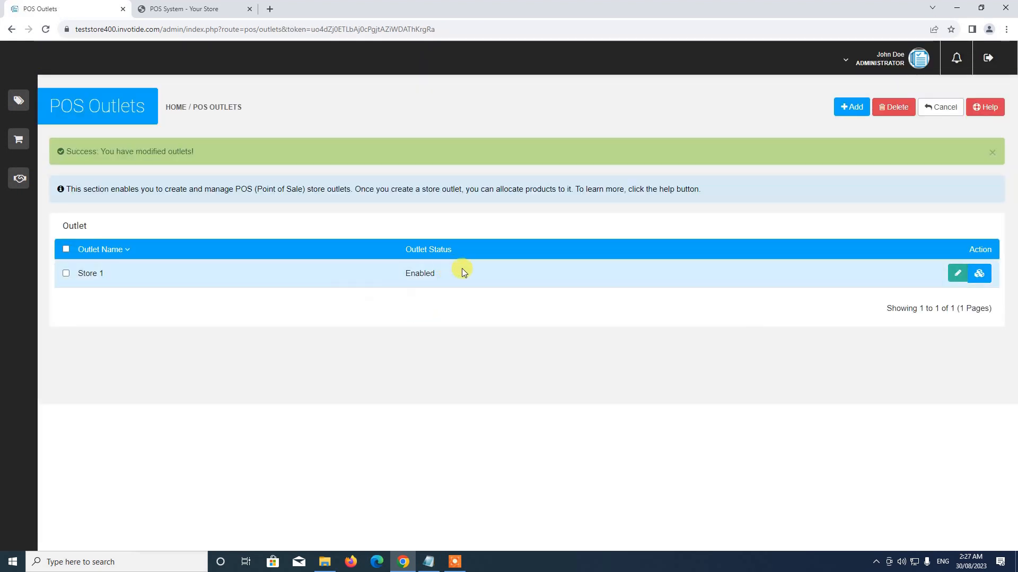
Reload the Store 1 cashier screen so Blue Shoe appears at ₦38,197.52, then open its size options.
left_click(211, 5)
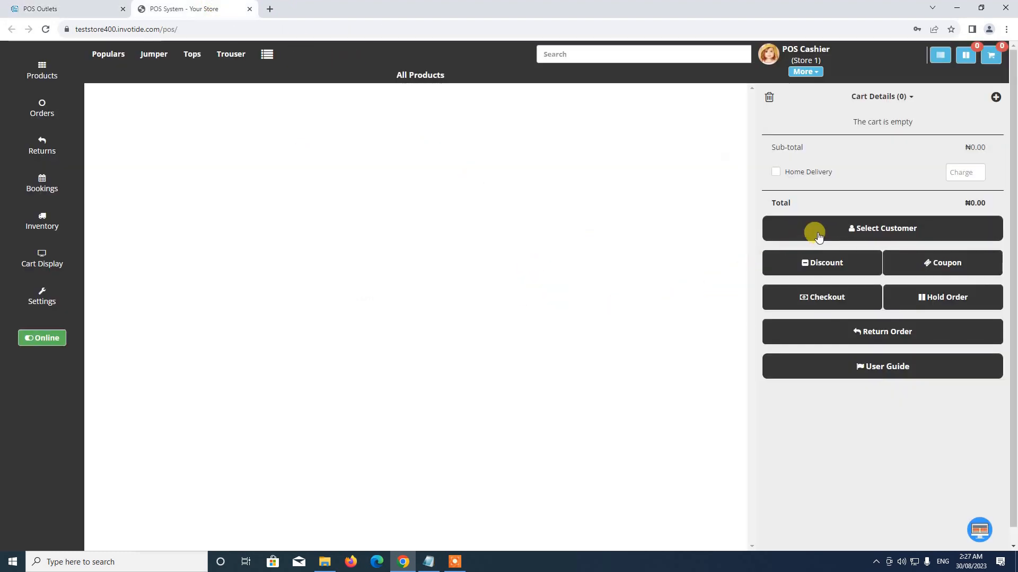
left_click(45, 29)
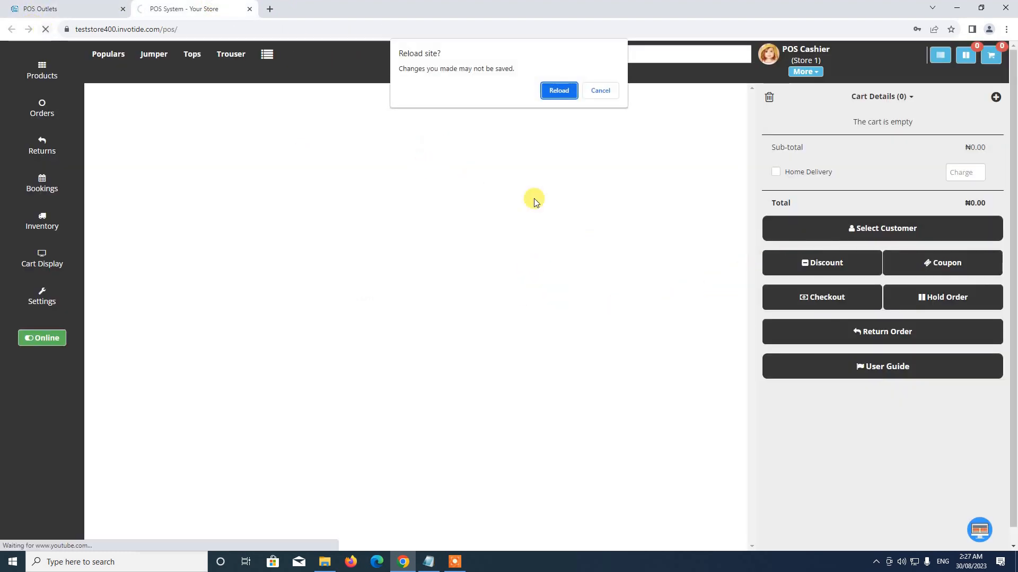
left_click(555, 92)
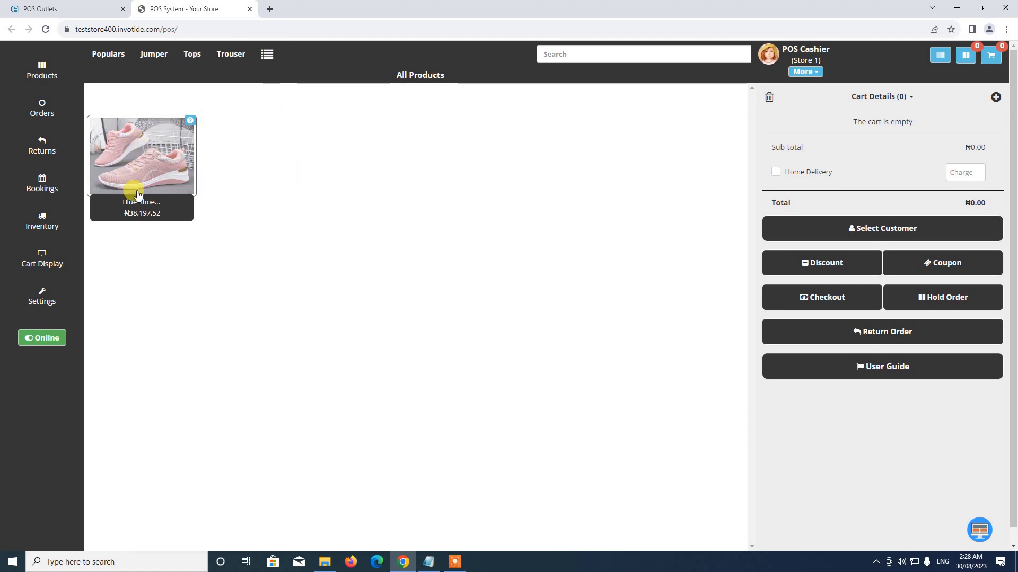
left_click(155, 171)
Add one Blue Shoe in size Large to the POS cart, totalling ₦38,237.52.
left_click(386, 115)
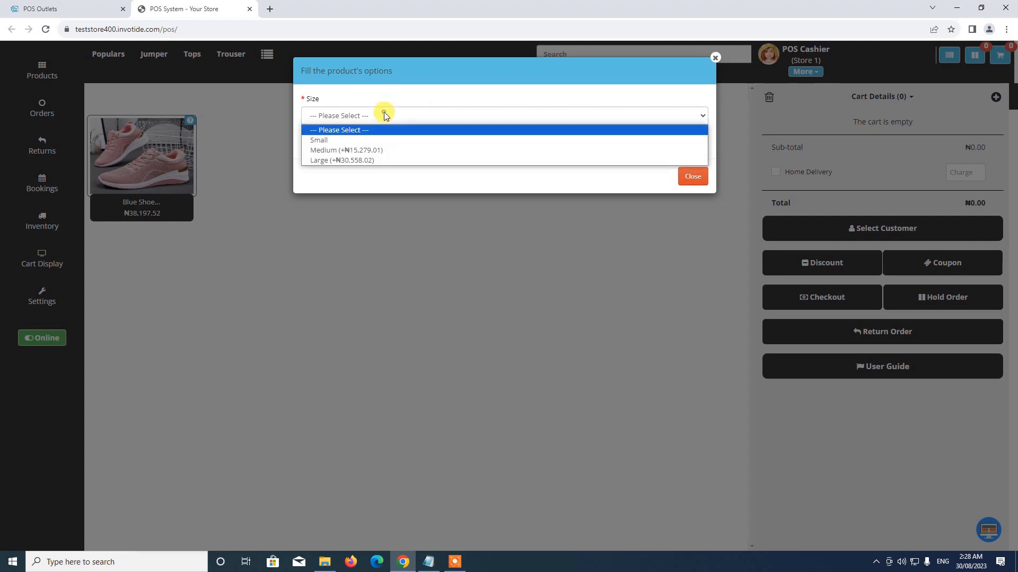
left_click(356, 160)
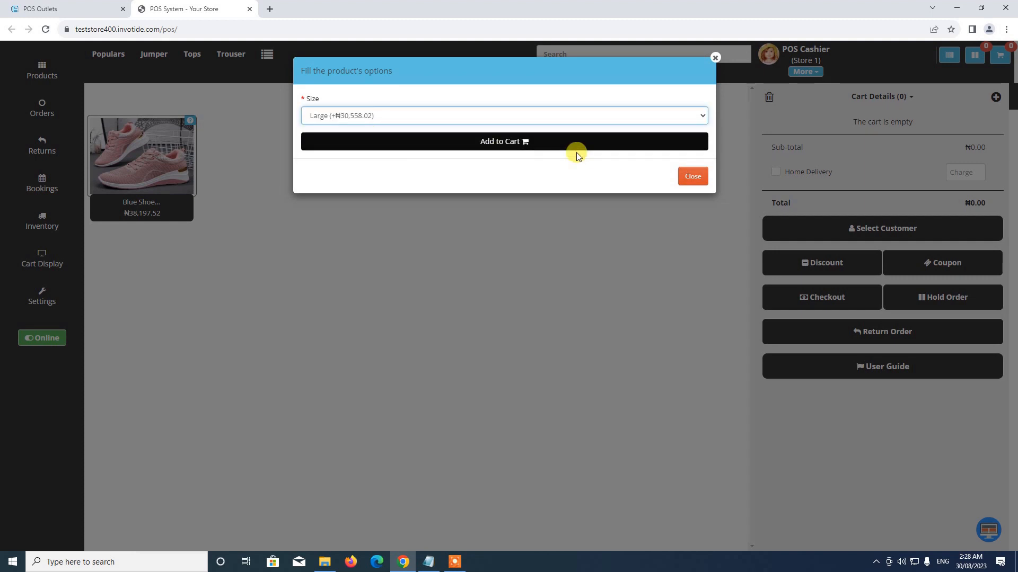
left_click(528, 140)
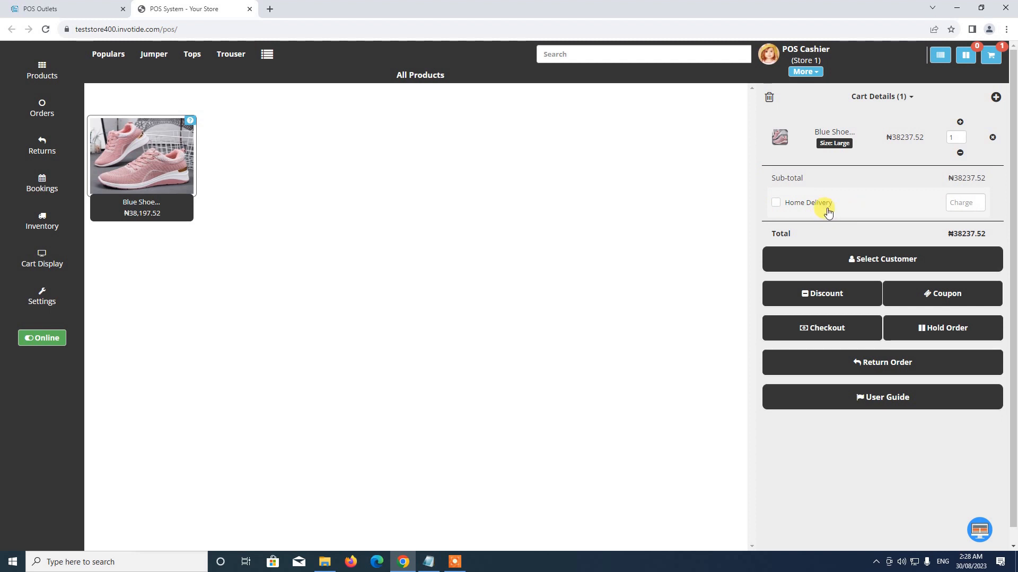
Search the customer list for 'de' and select the demo customer for the sale.
left_click(883, 262)
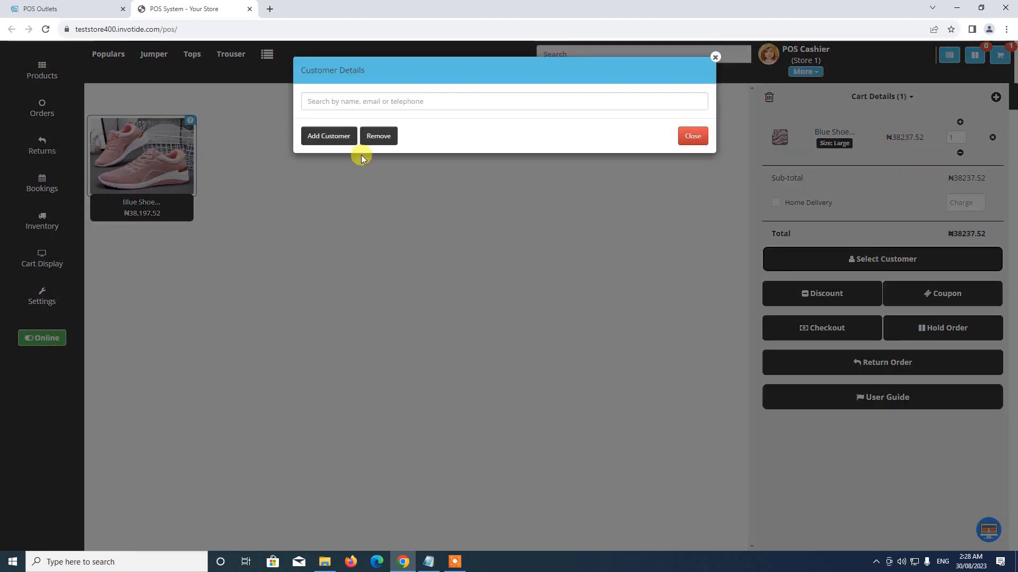
left_click(348, 104)
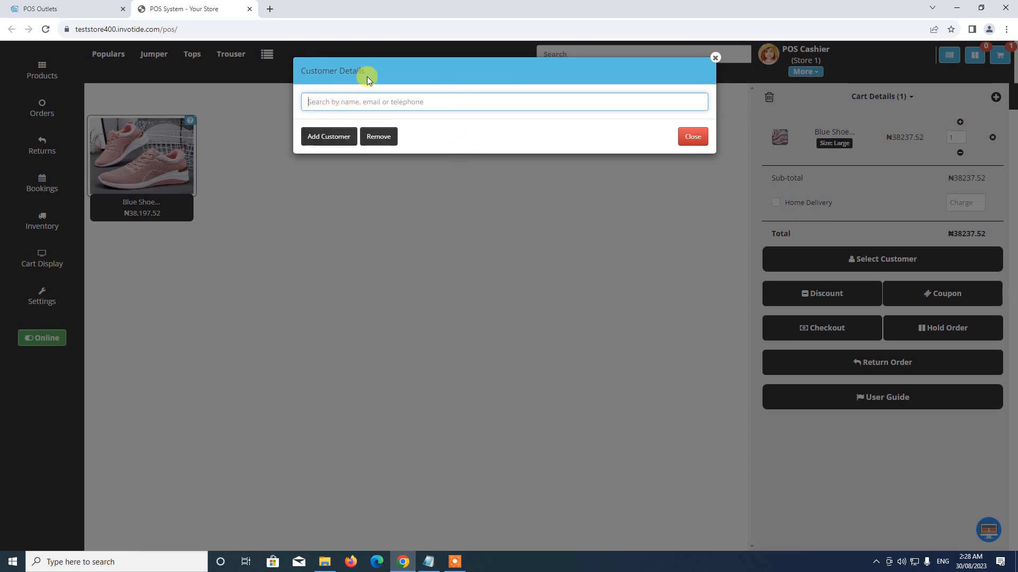
left_click(327, 137)
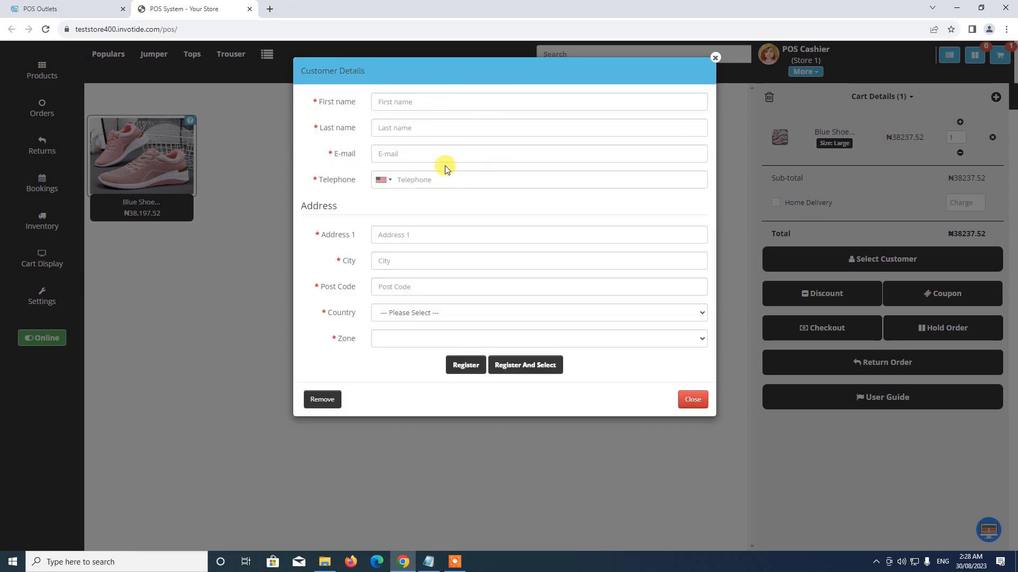
left_click(714, 57)
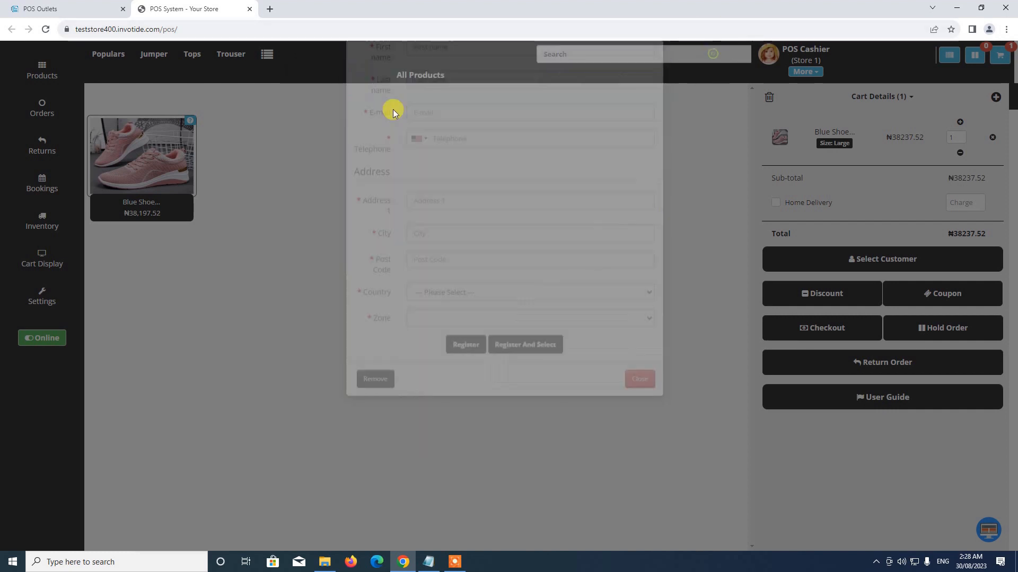
left_click(867, 270)
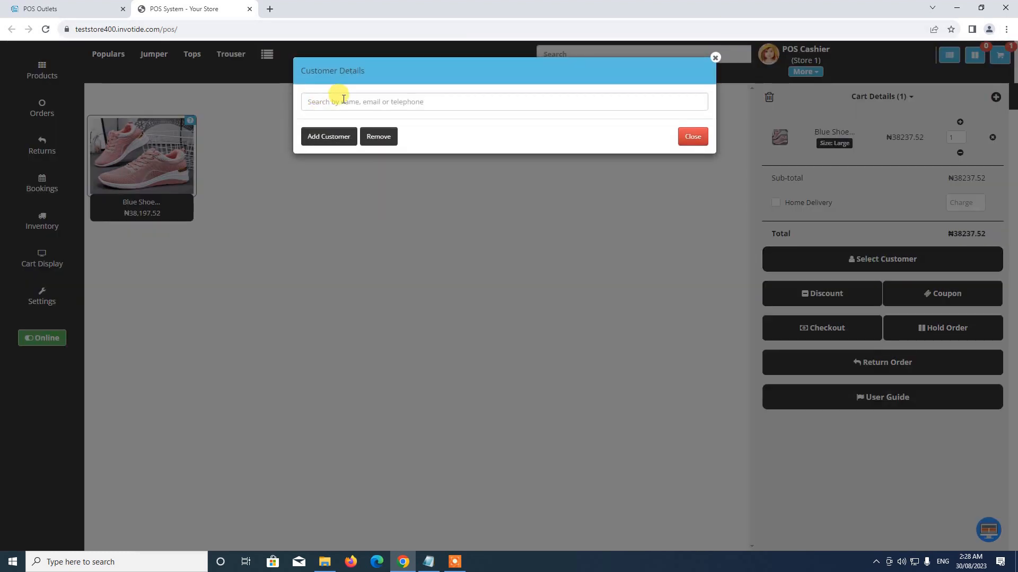
type("de")
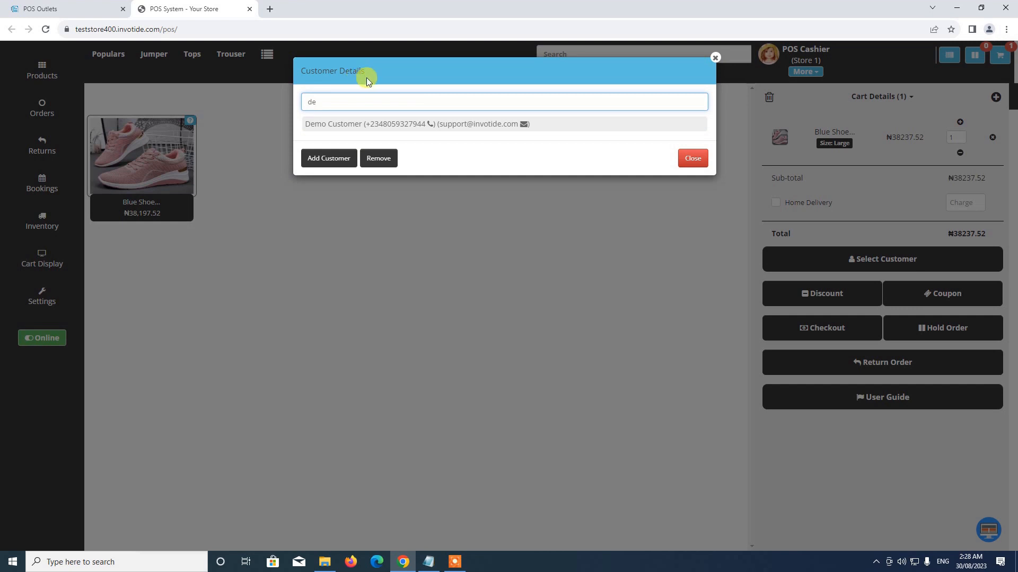
left_click(373, 127)
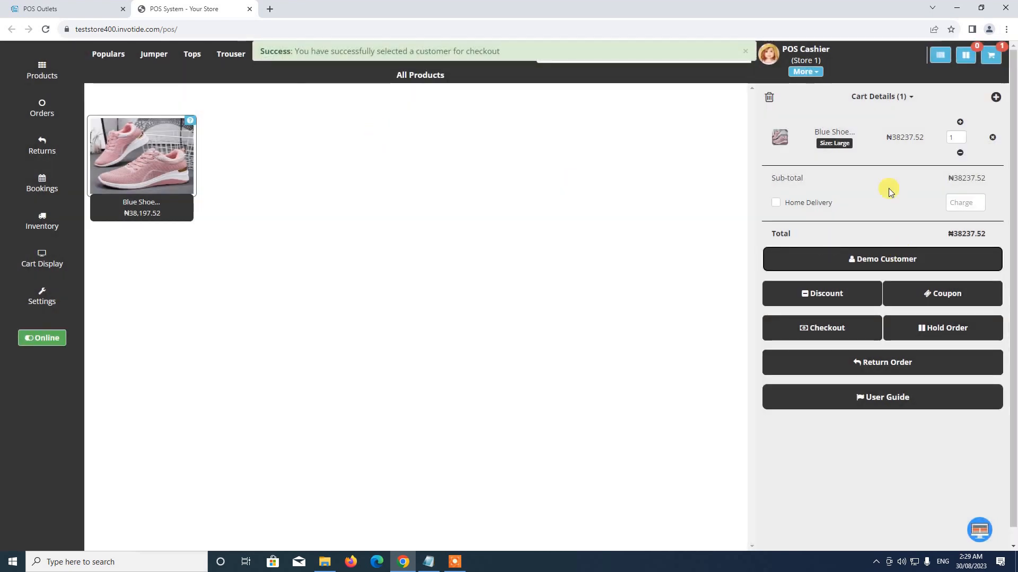
Check the Discount and Coupon options, closing both without applying anything.
left_click(825, 302)
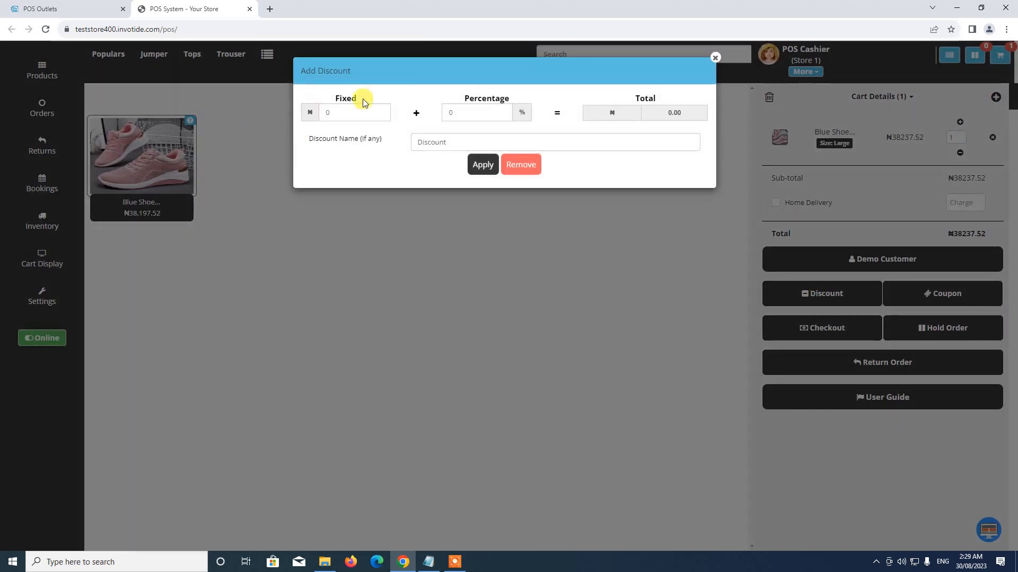
left_click(715, 57)
left_click(954, 293)
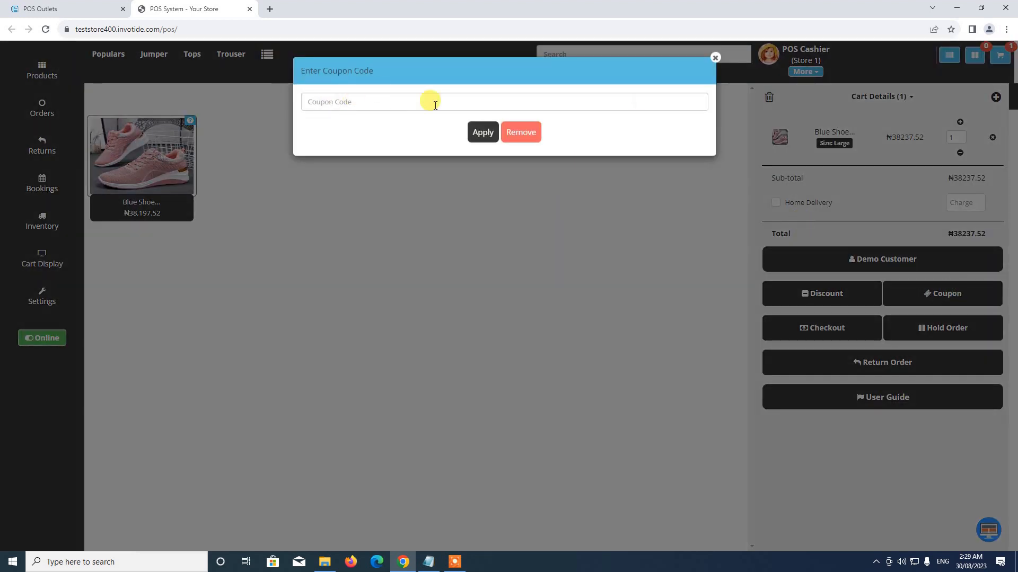
left_click(715, 58)
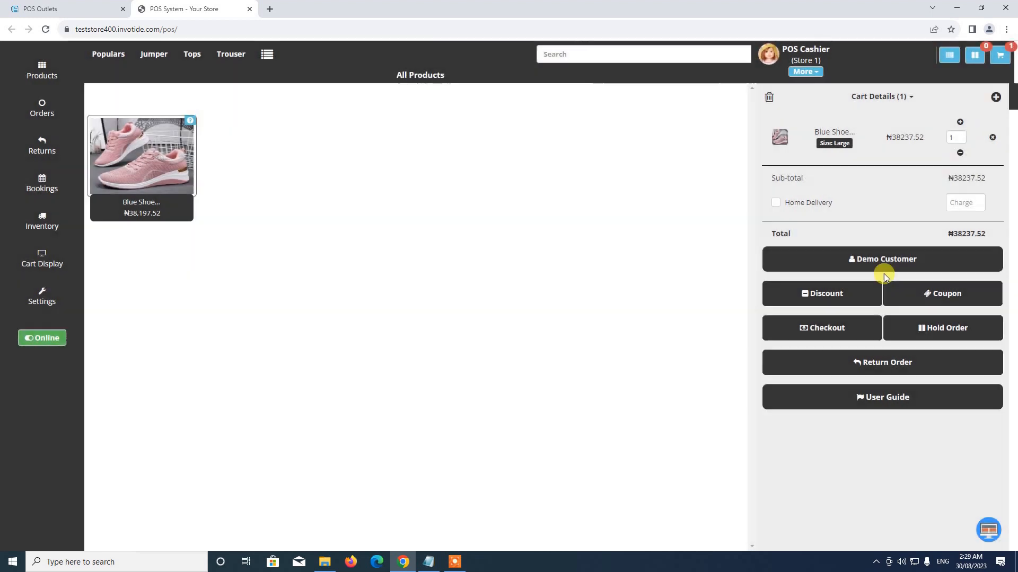
Pay for the Blue Shoe order in cash, completing order #25, and skip the invoice.
left_click(830, 322)
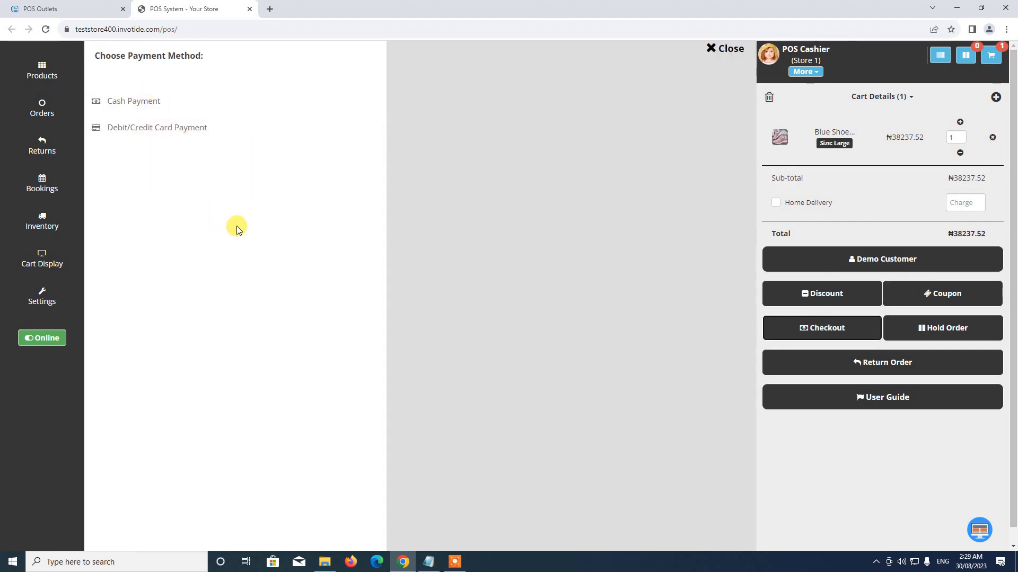
left_click(136, 106)
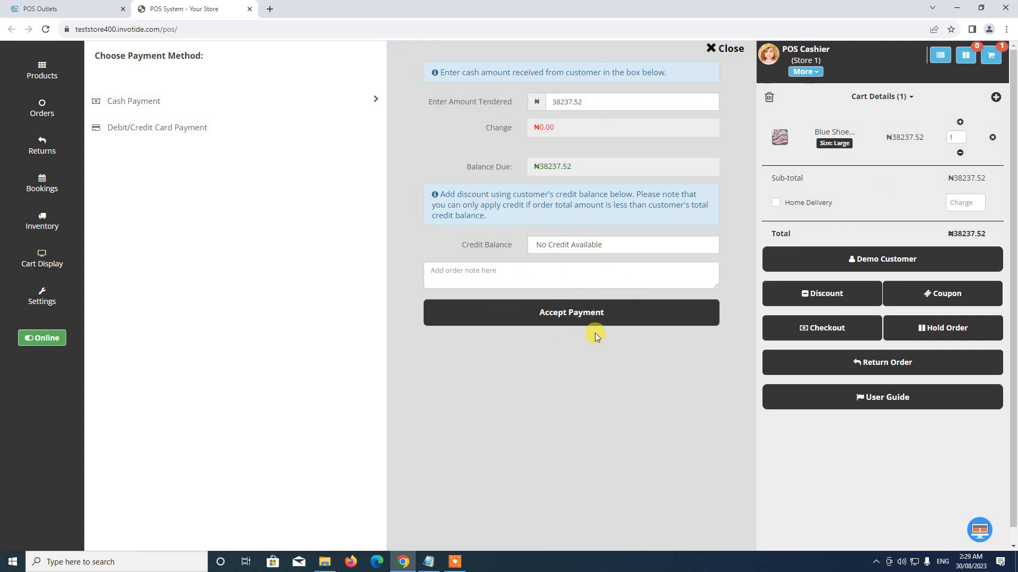
left_click(571, 314)
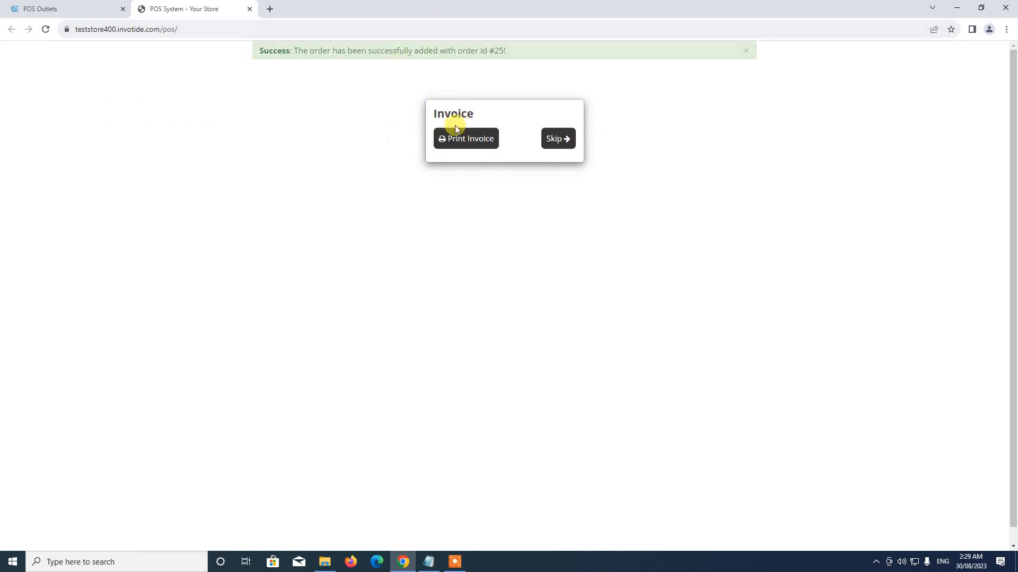
left_click(556, 140)
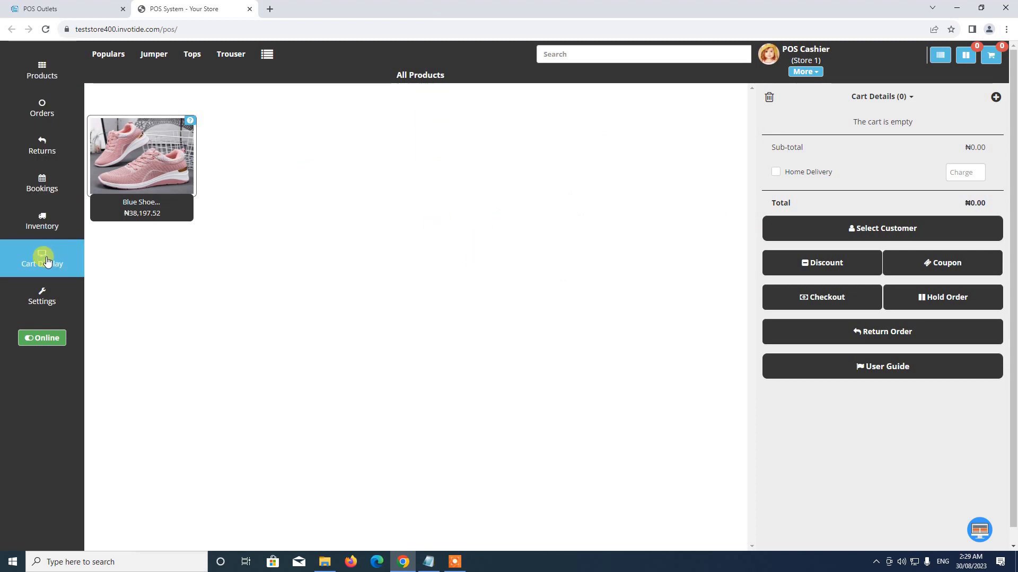
left_click(51, 116)
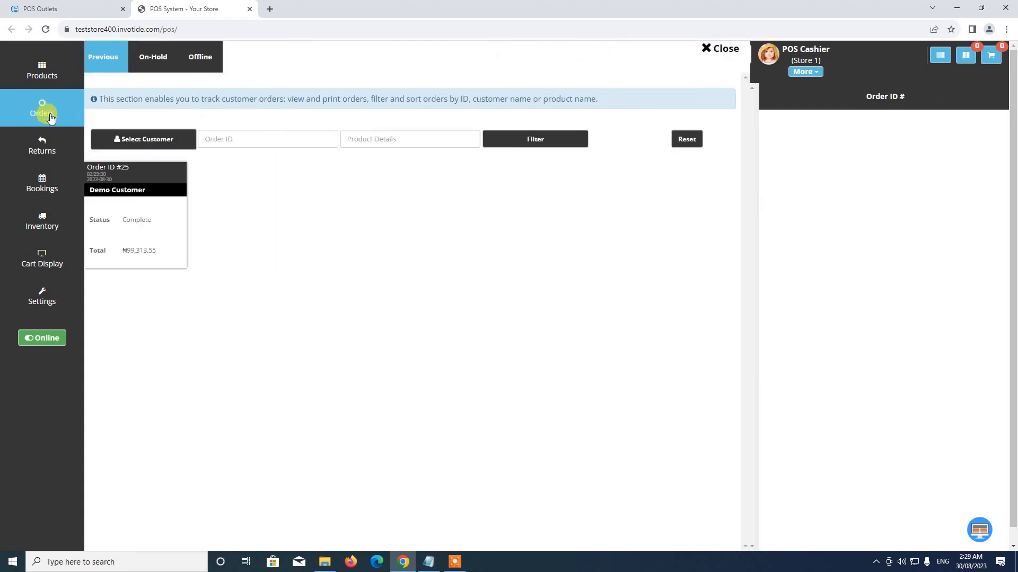
double_click(145, 217)
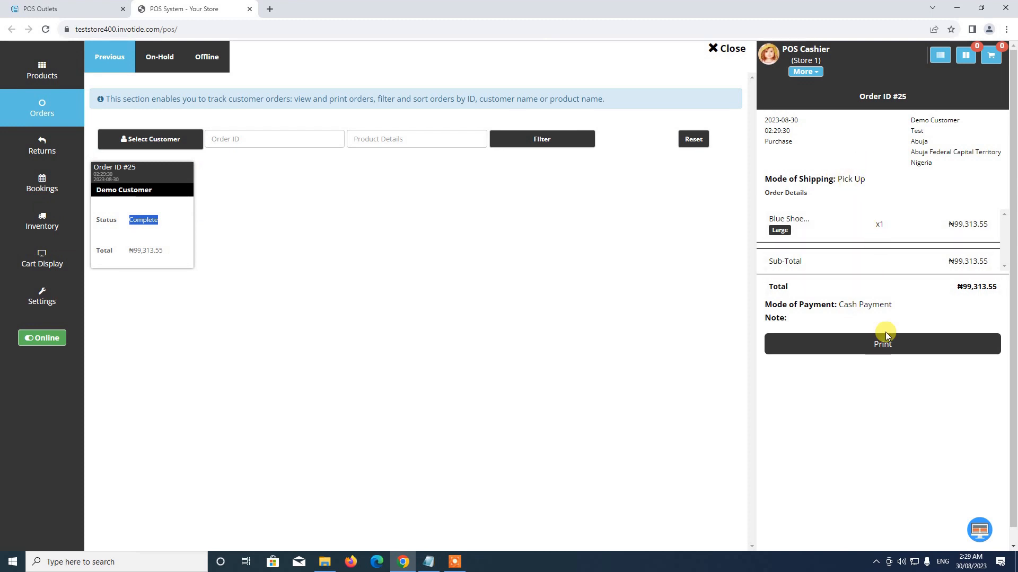
left_click(721, 56)
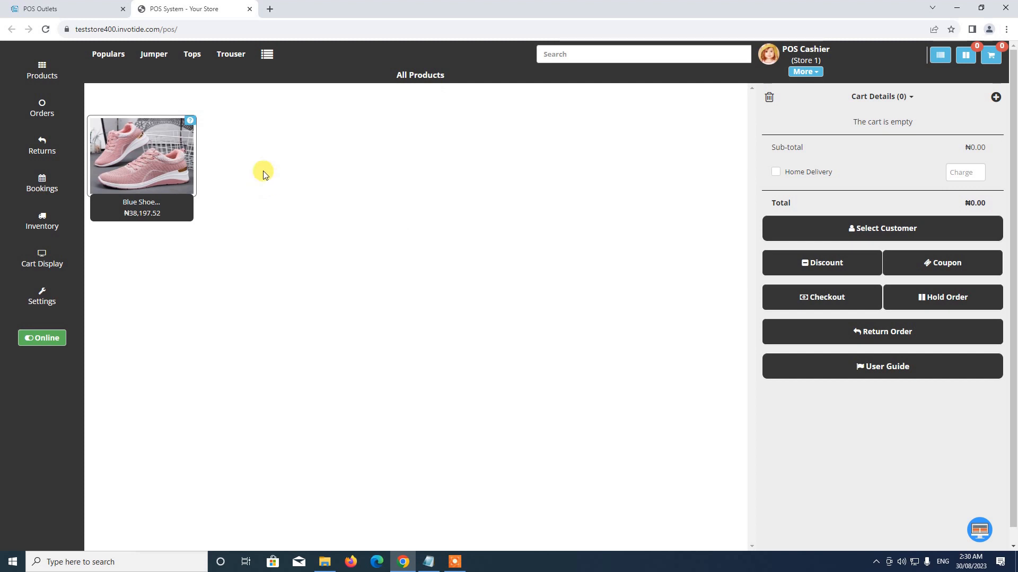
In the admin area, open the POS orders list and view order #25's details.
left_click(61, 5)
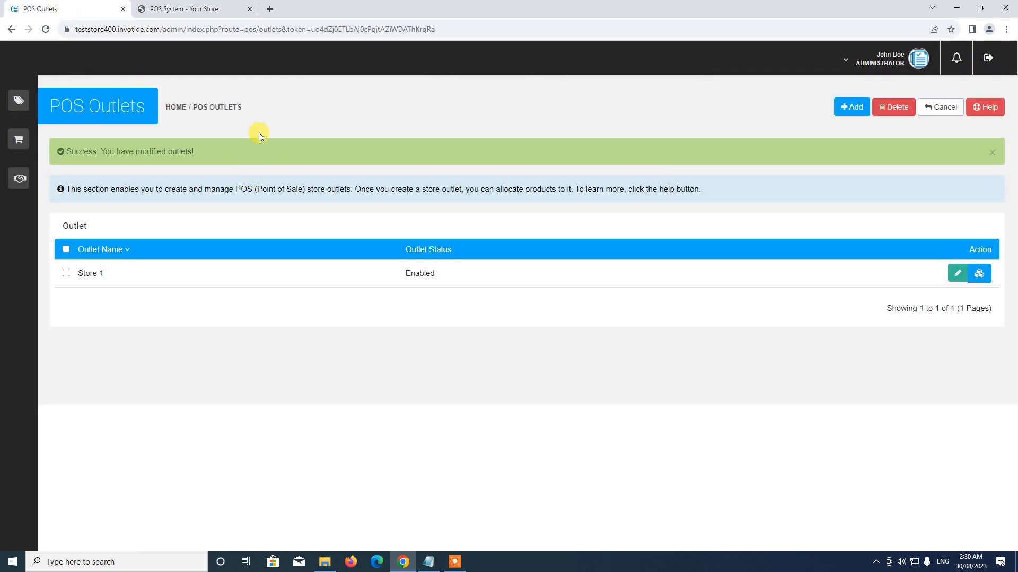
mouse_move(21, 102)
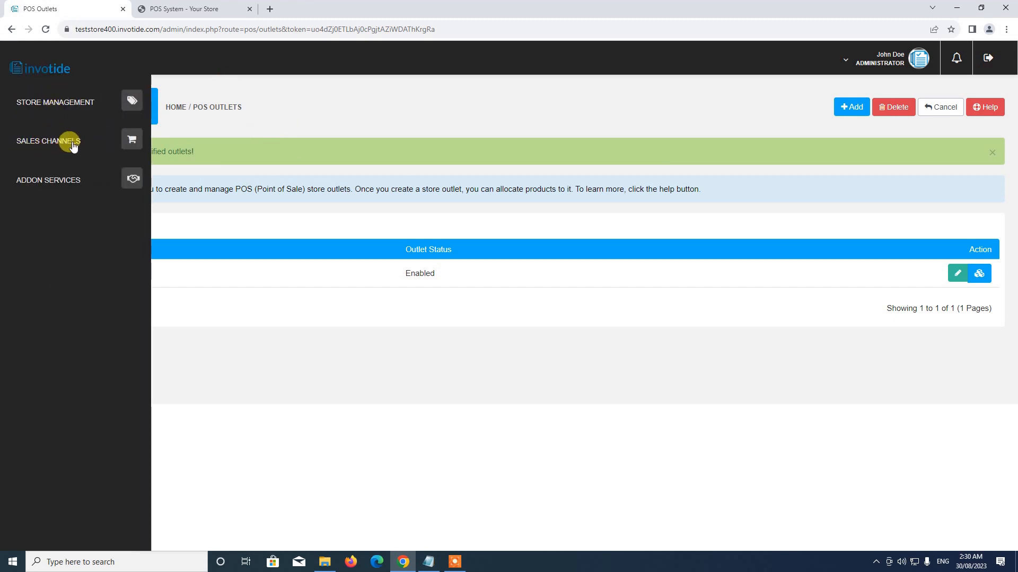
left_click(130, 139)
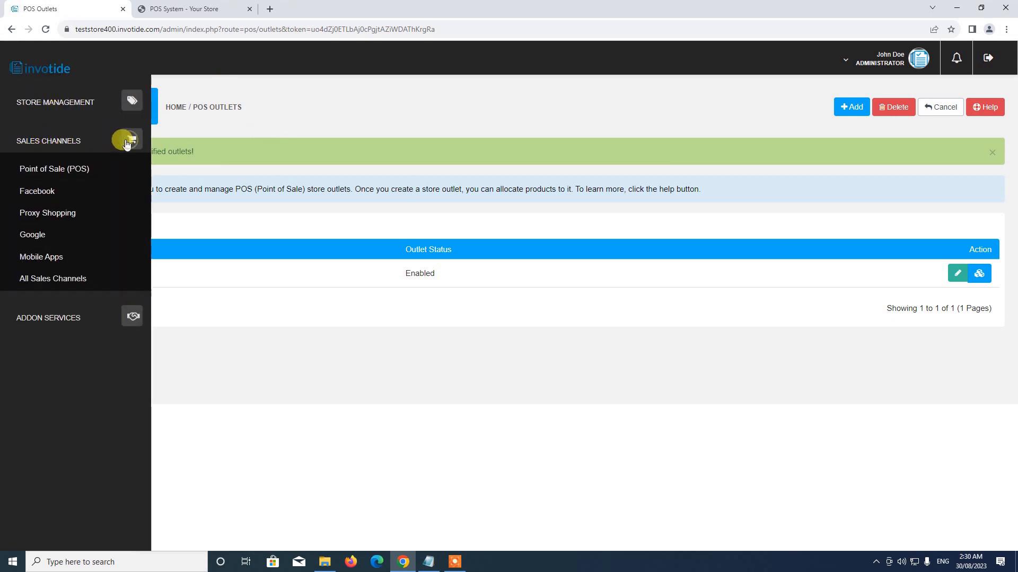
left_click(61, 171)
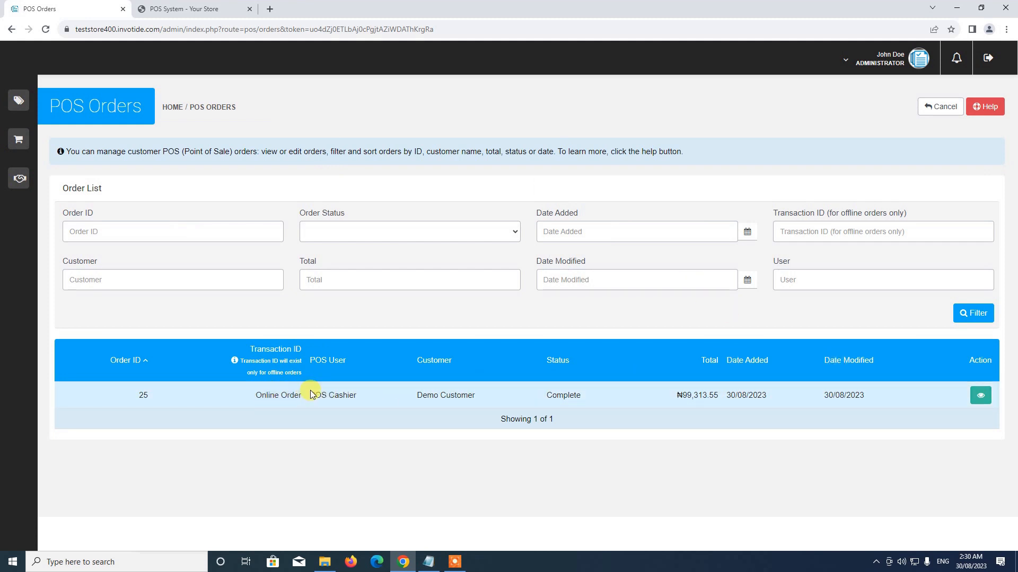
left_click_drag(310, 398, 482, 398)
left_click(392, 405)
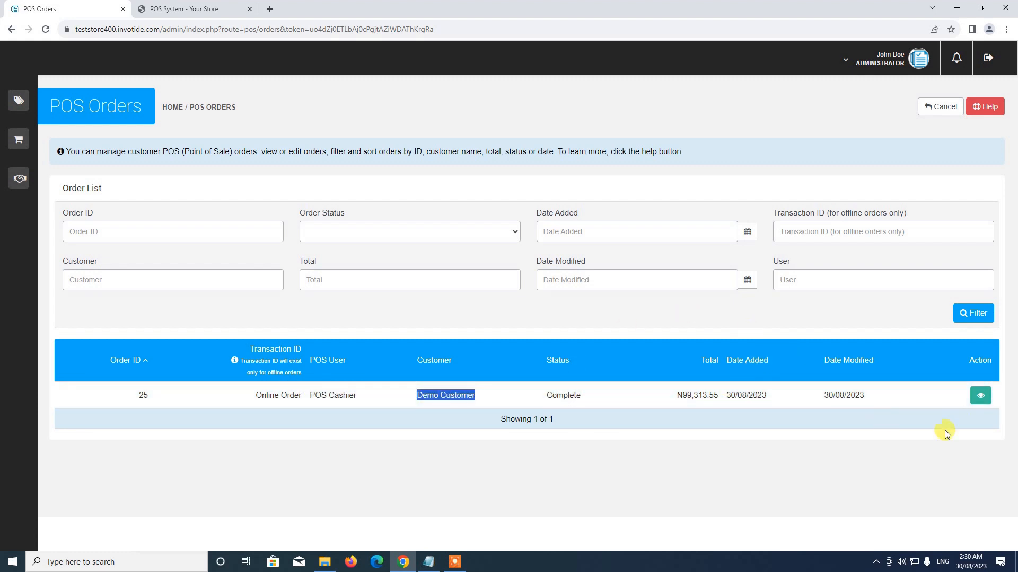
left_click(981, 397)
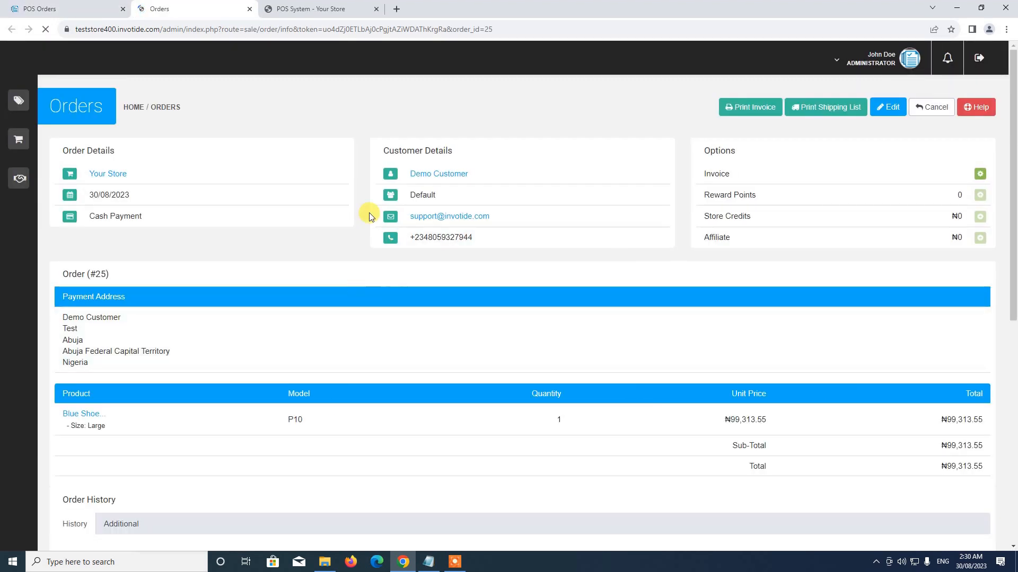
scroll(365, 326, "down", 6)
scroll(365, 326, "up", 6)
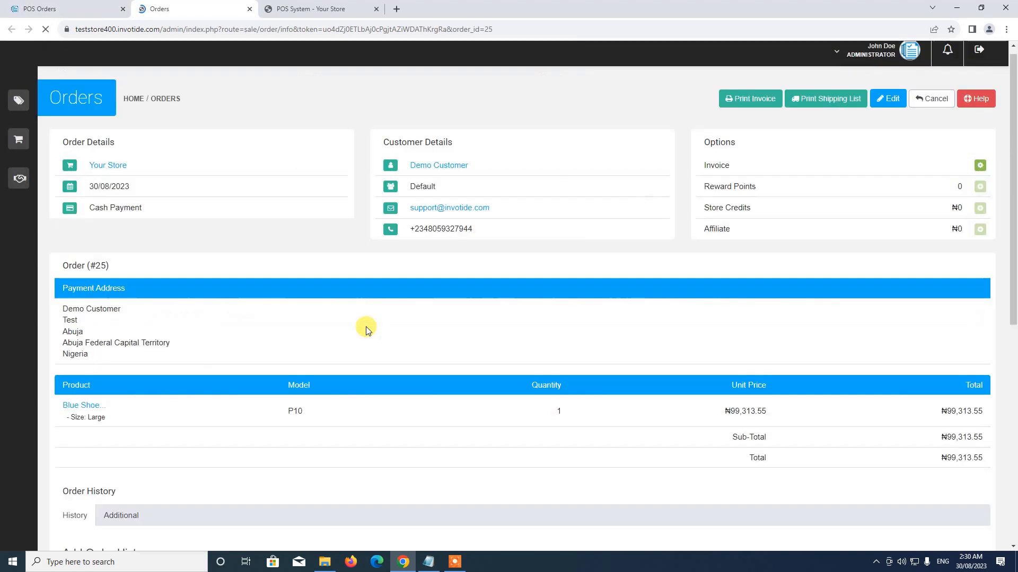
scroll(367, 327, "down", 5)
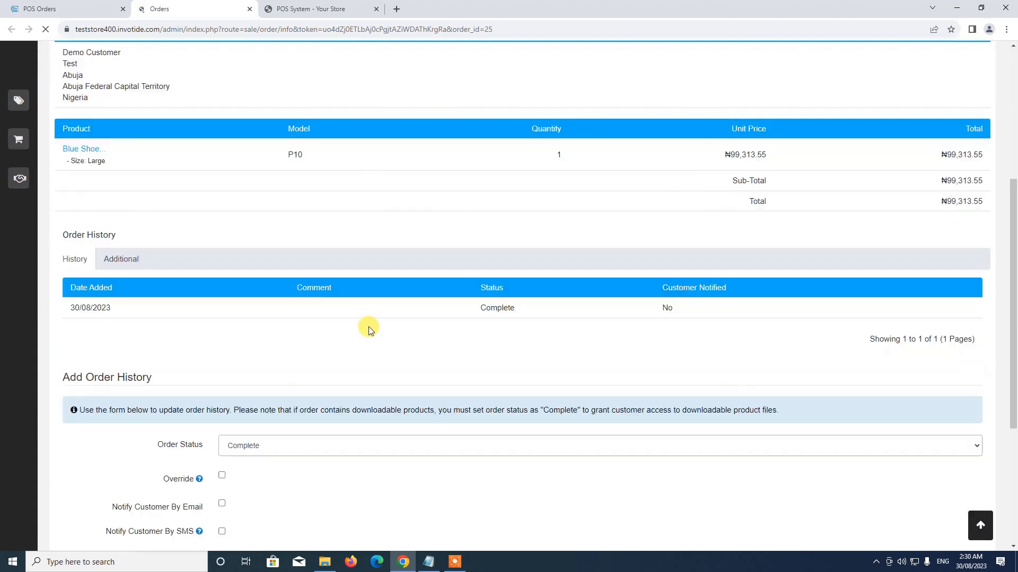
Close the order #25 page, stay on the site, and return to the POS sale screen.
left_click(249, 9)
left_click(212, 9)
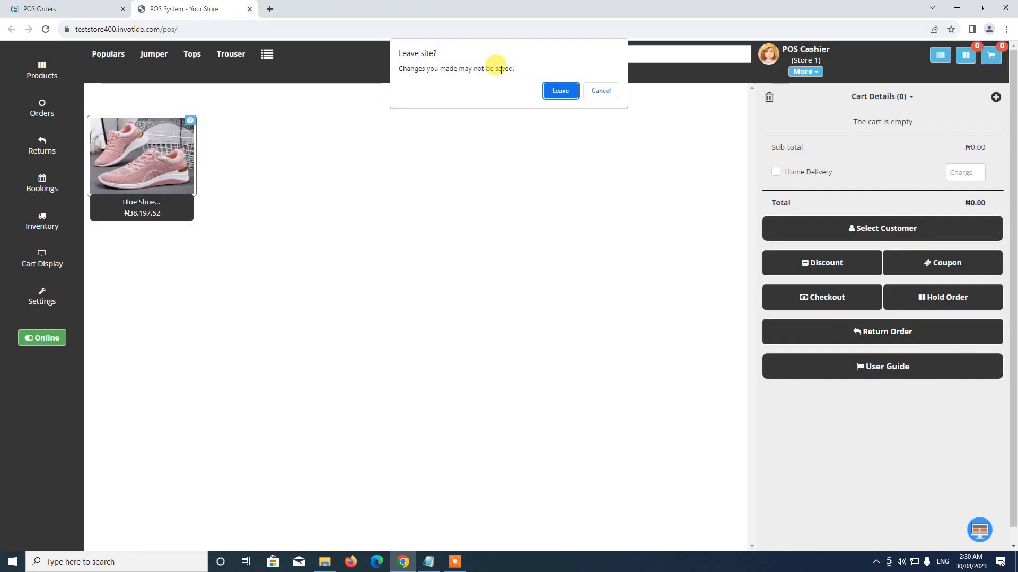
left_click(600, 90)
left_click(66, 9)
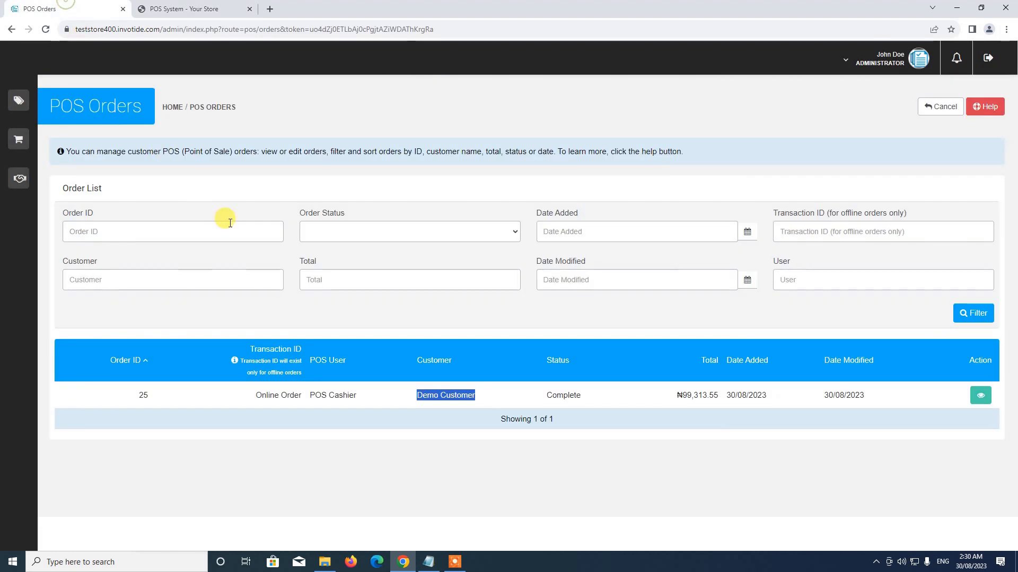
left_click(205, 8)
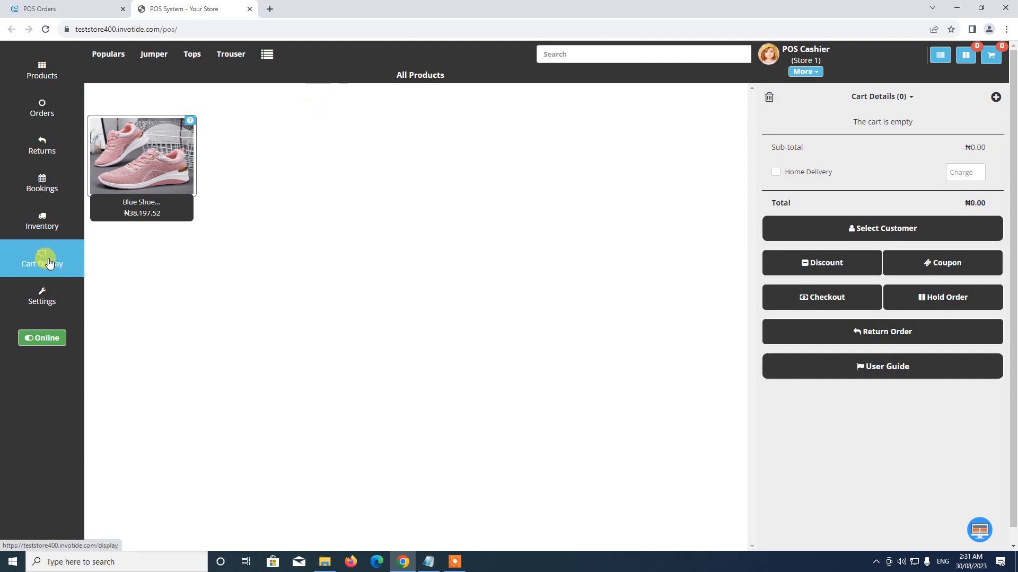
Add one Large Blue Shoe to the cart and preview the customer-facing cart display.
left_click(158, 162)
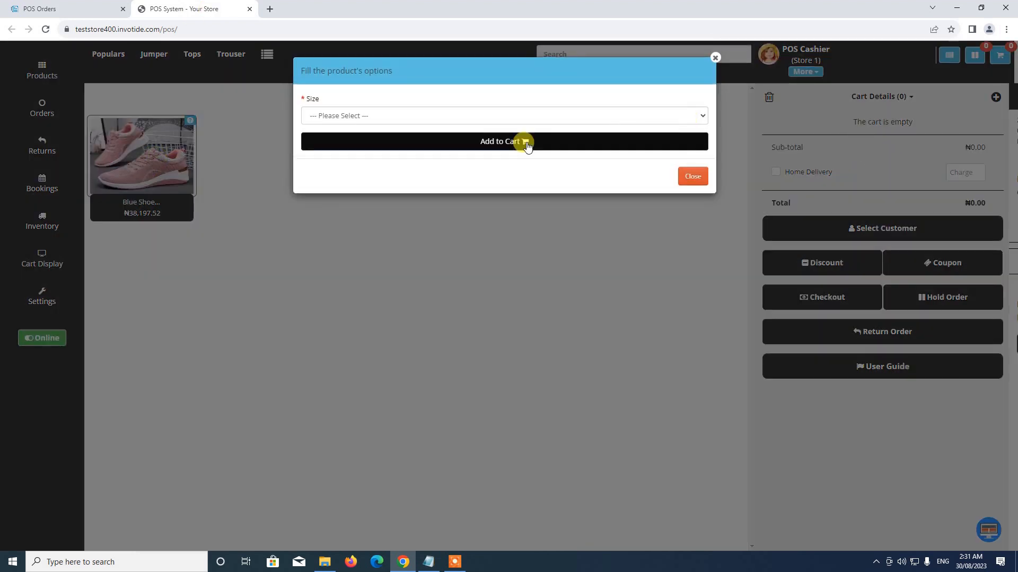
left_click(407, 116)
left_click(355, 160)
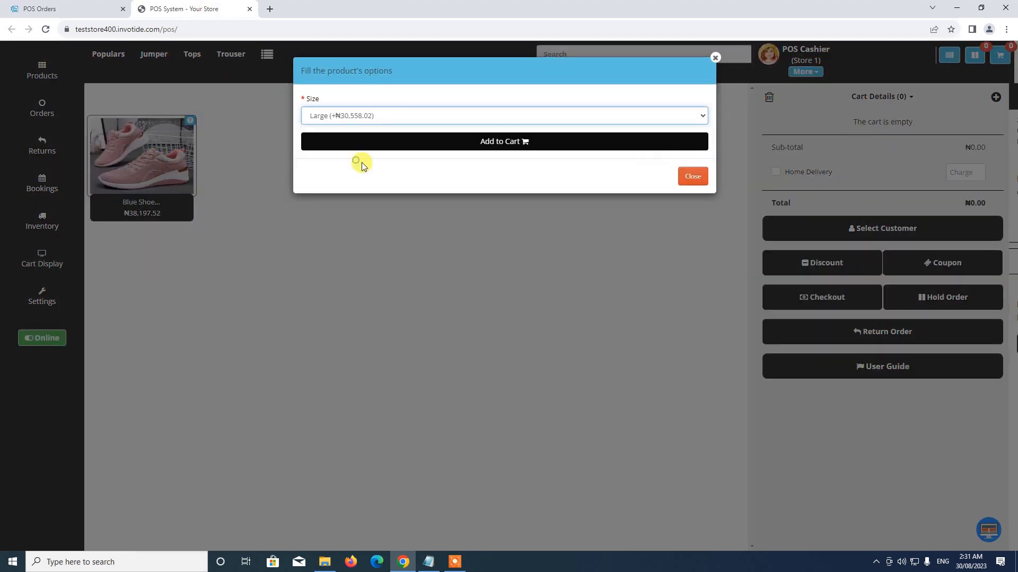
left_click(617, 139)
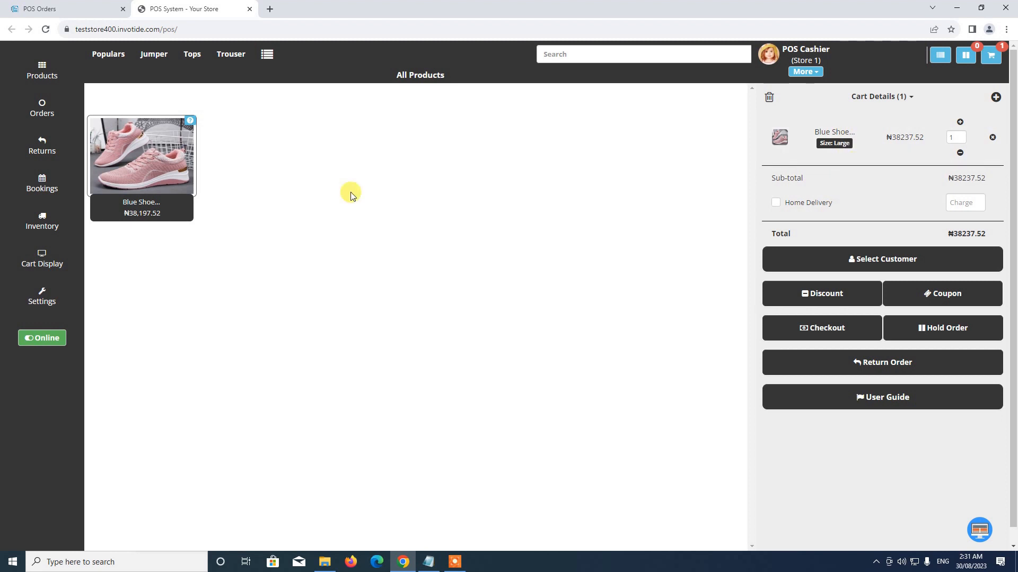
left_click(42, 266)
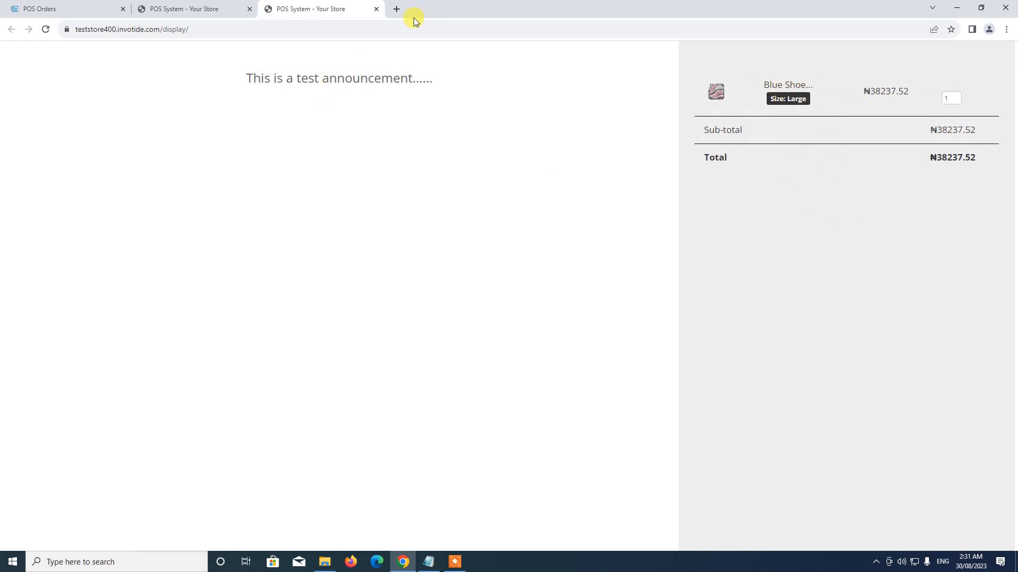
left_click(376, 9)
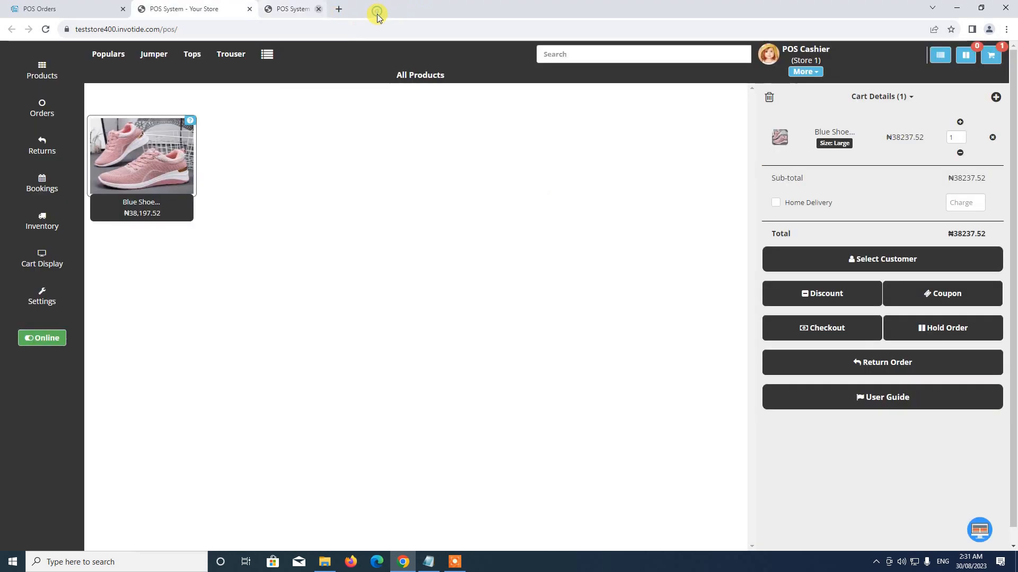
Browse the inventory panel's low stock products, supply request form and request history.
left_click(46, 222)
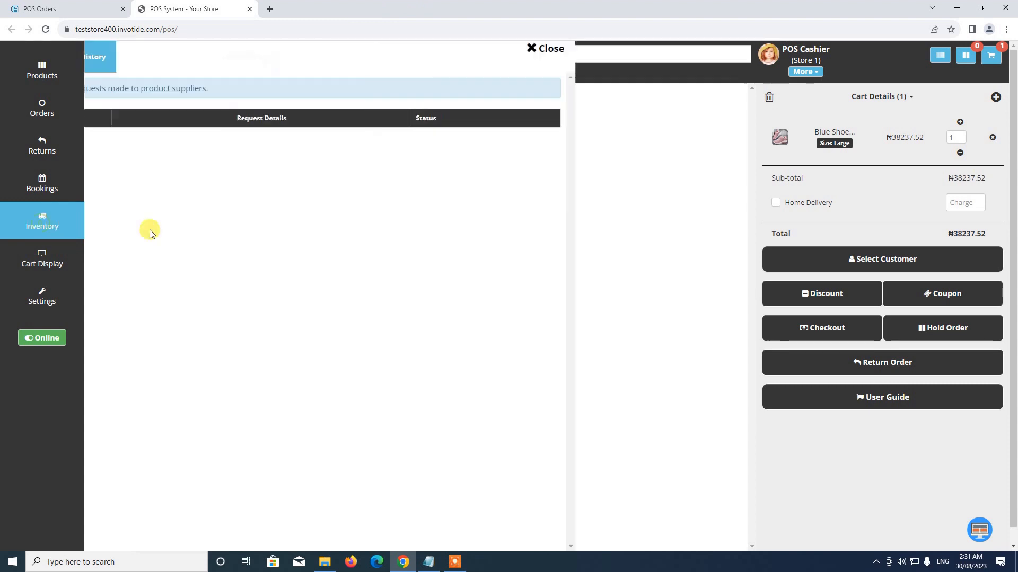
left_click(120, 65)
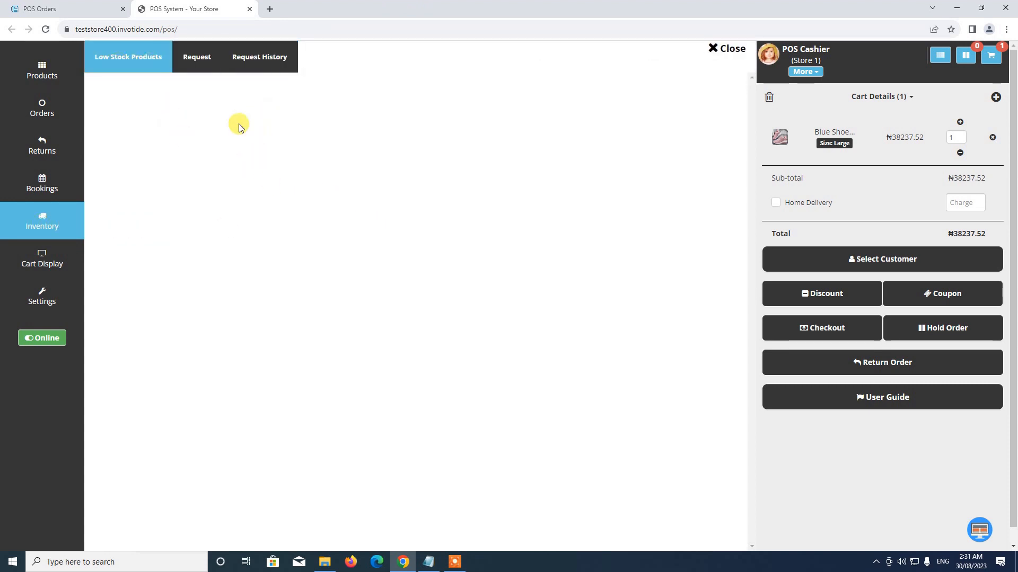
left_click(208, 65)
left_click(197, 57)
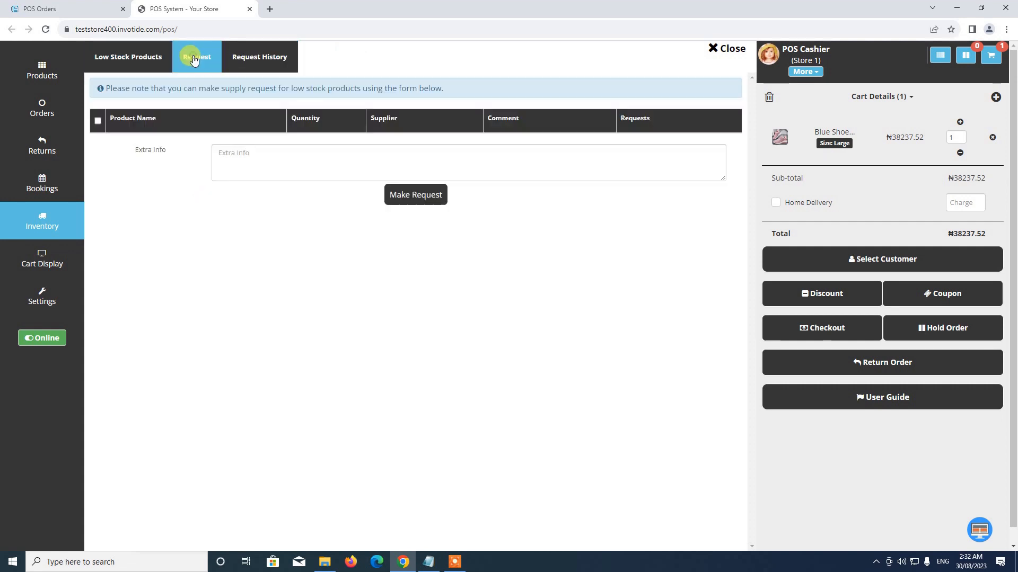
left_click(226, 157)
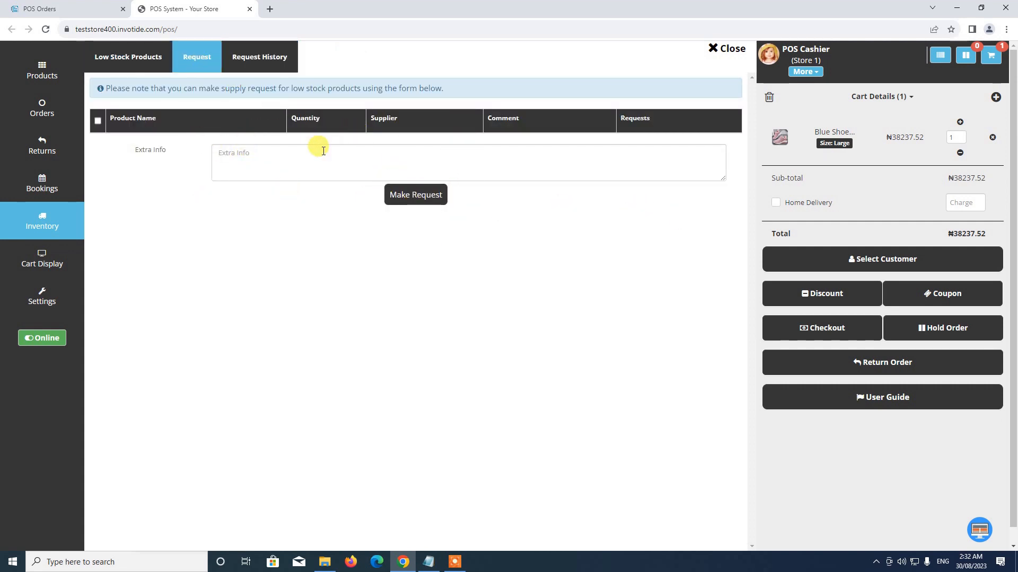
left_click(260, 57)
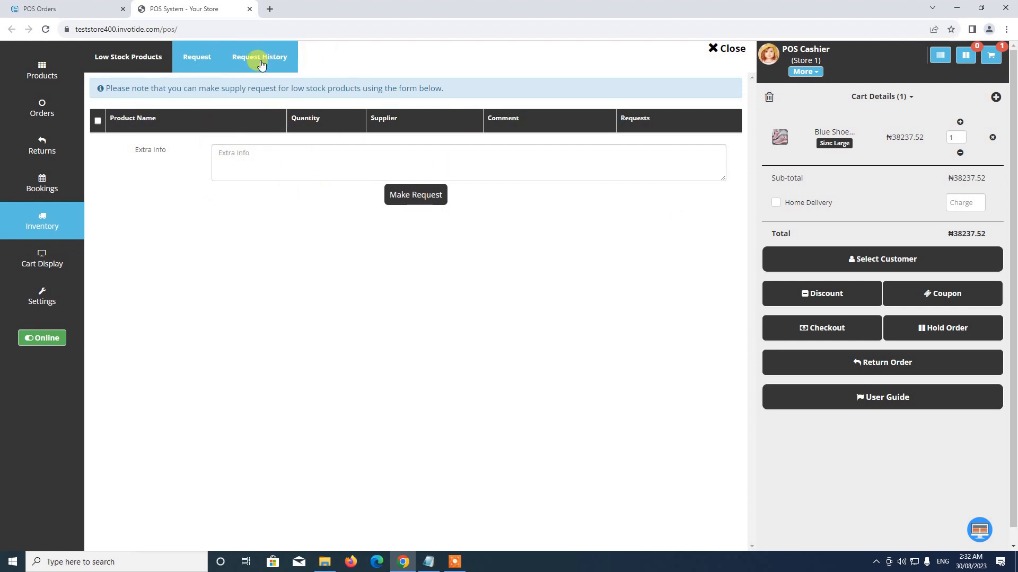
left_click(138, 57)
left_click(258, 57)
Browse the booking types: many-in-one-day, customer time-based, many-days, appointment and event bookings.
left_click(43, 183)
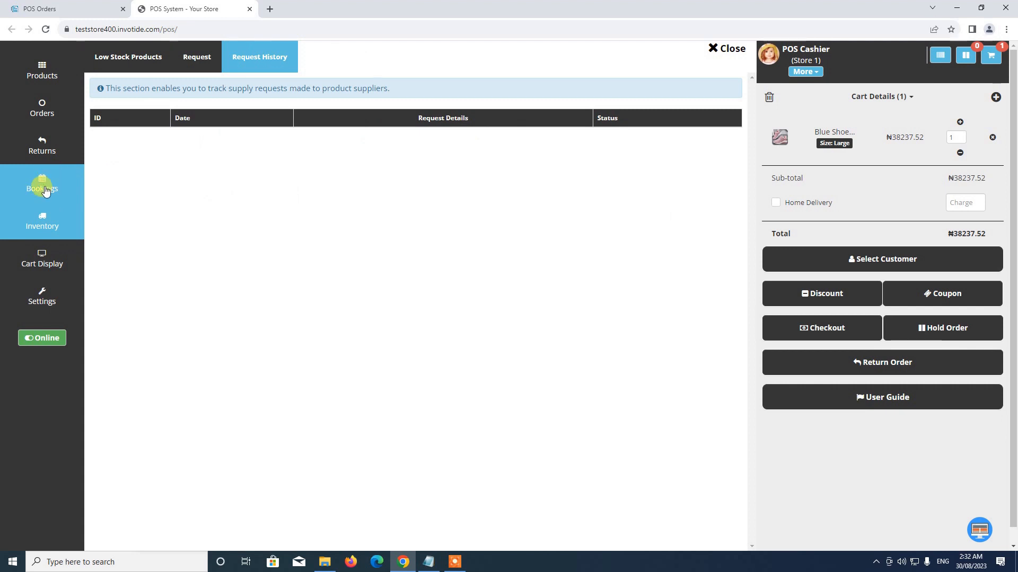
left_click(118, 56)
left_click(178, 62)
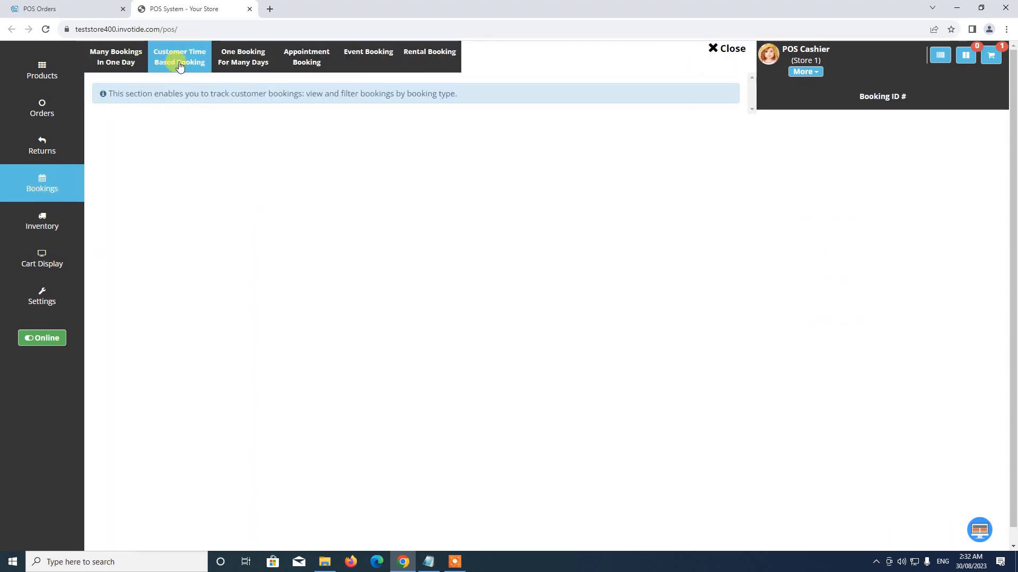
left_click(232, 69)
left_click(300, 72)
left_click(369, 57)
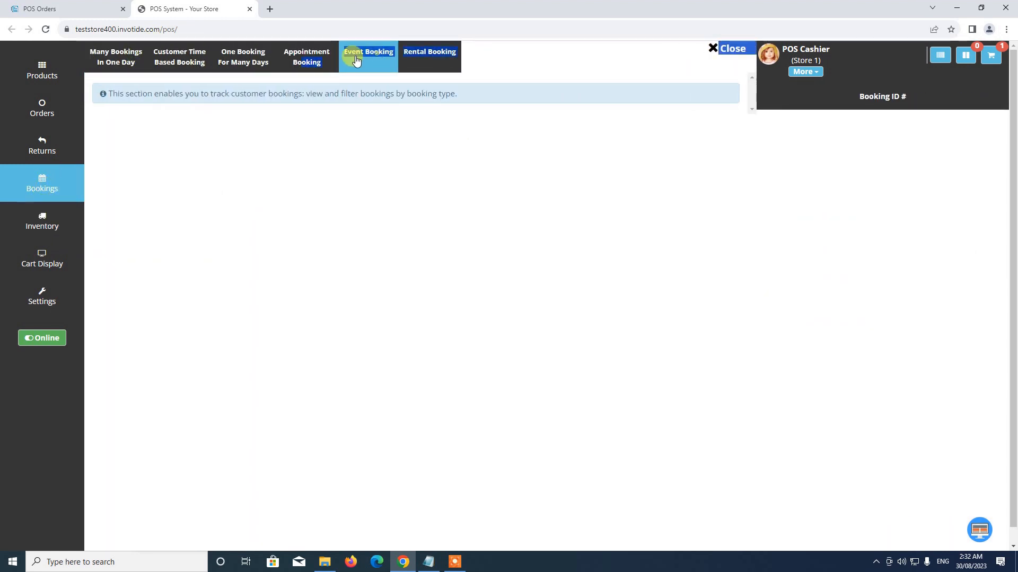
left_click(222, 64)
left_click(130, 69)
left_click(129, 69)
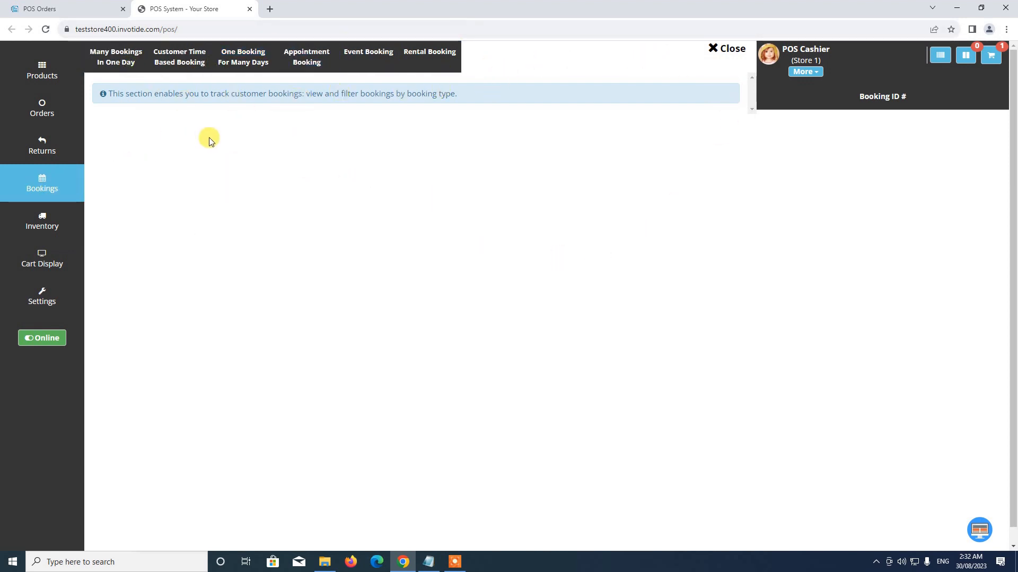
Review Returns, past orders including #25, and the settings, then close back to Products.
left_click(67, 143)
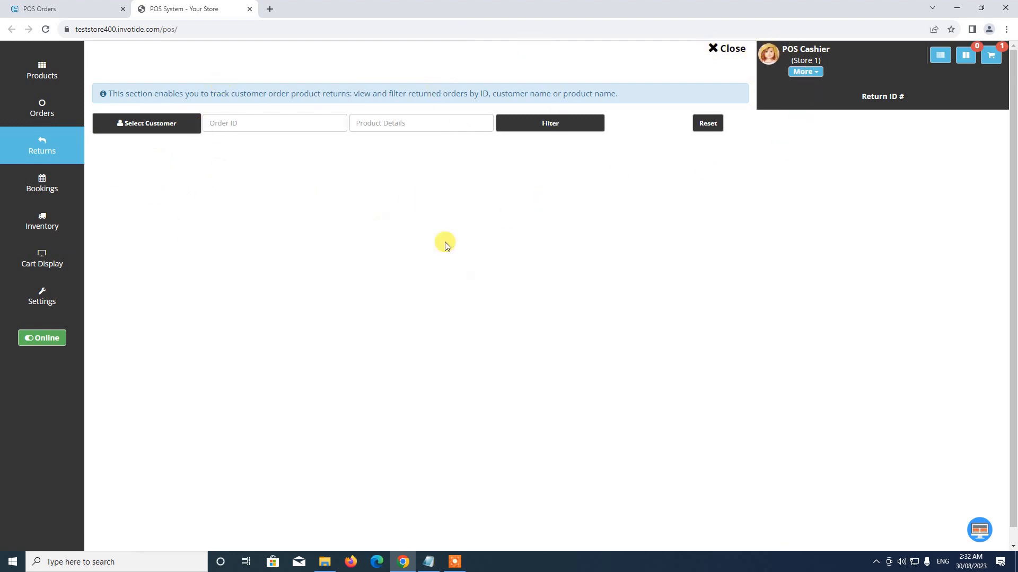
left_click(42, 110)
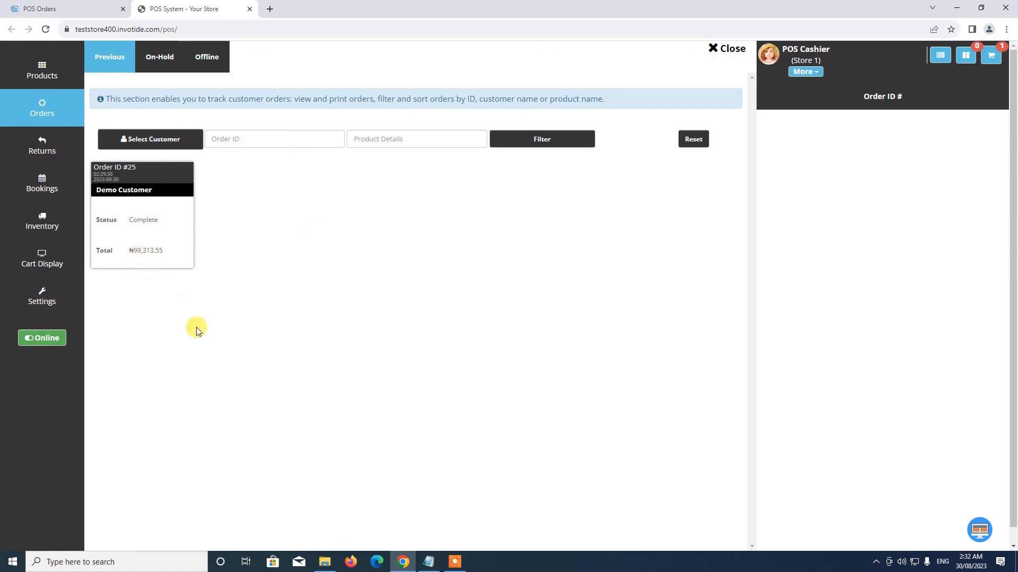
left_click(36, 303)
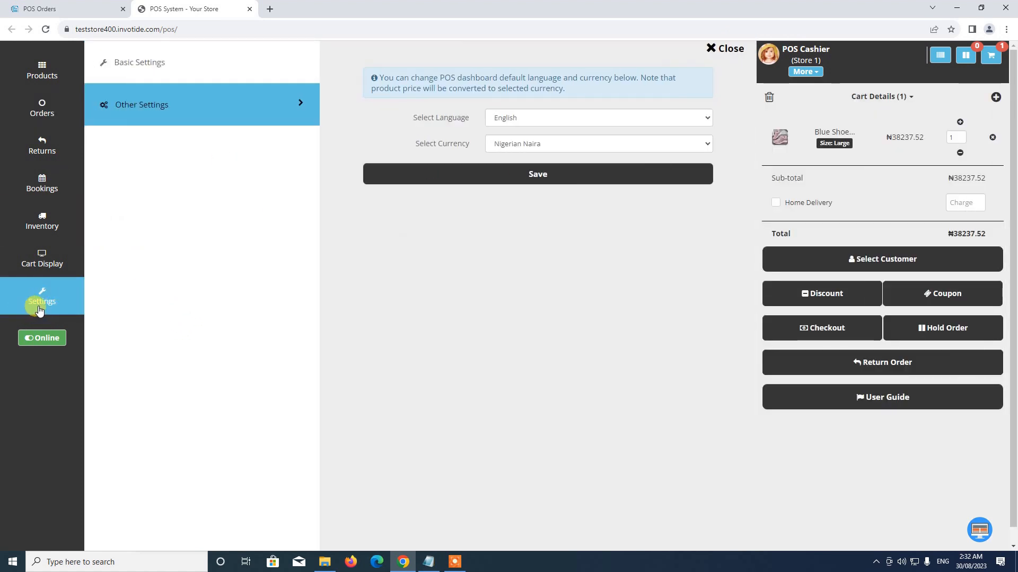
left_click(550, 119)
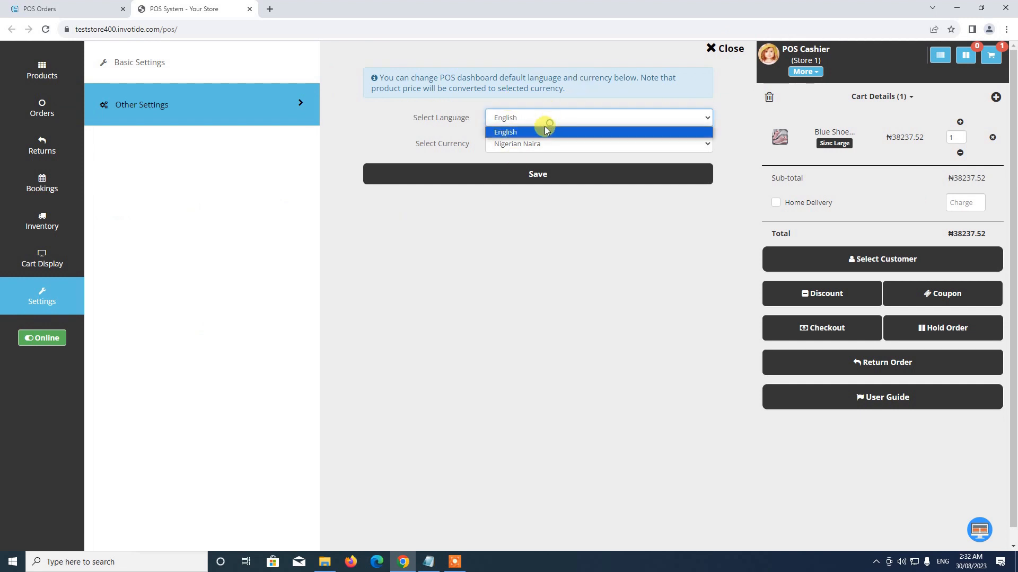
left_click(144, 70)
left_click(153, 108)
left_click(157, 63)
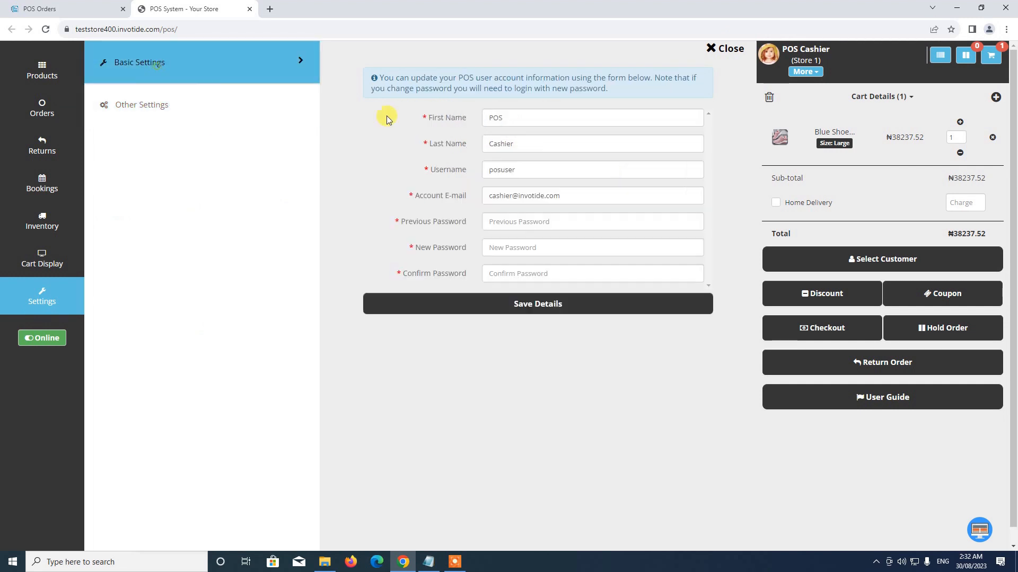
left_click(741, 54)
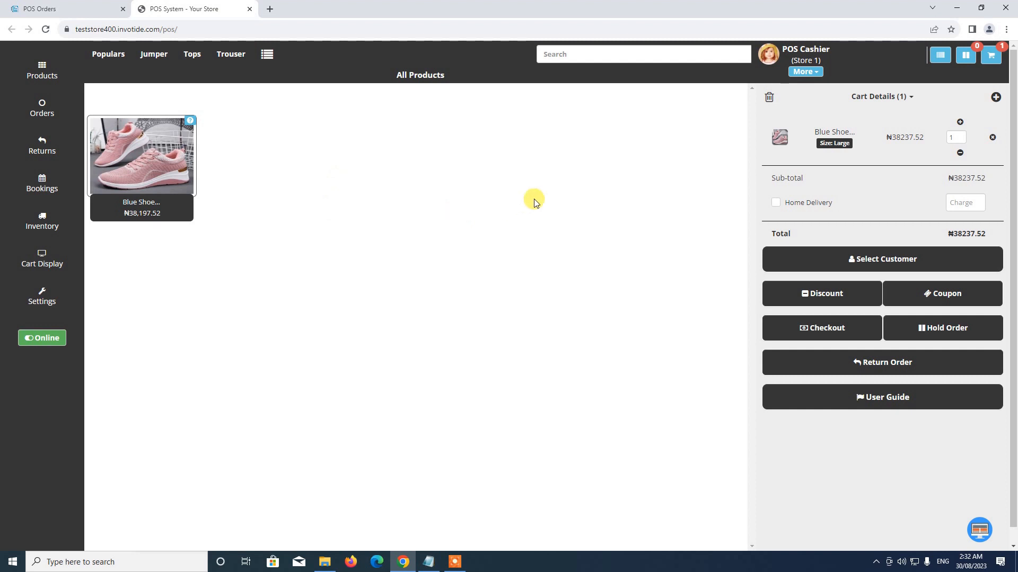
Reopen the admin Point of Sale (POS) area to reach Product Barcodes, where Blue Shoe shows 49.
left_click(77, 5)
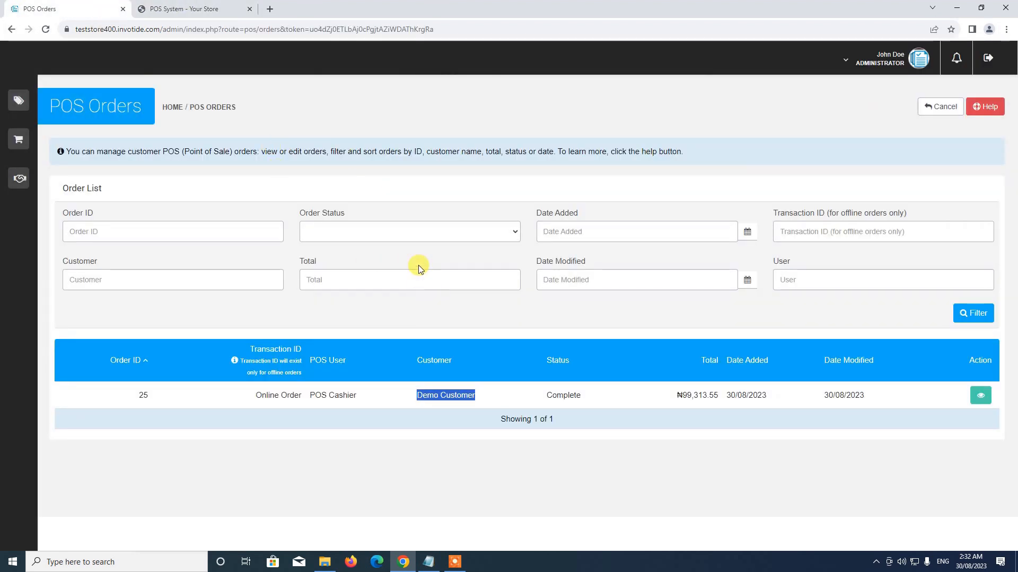
mouse_move(30, 189)
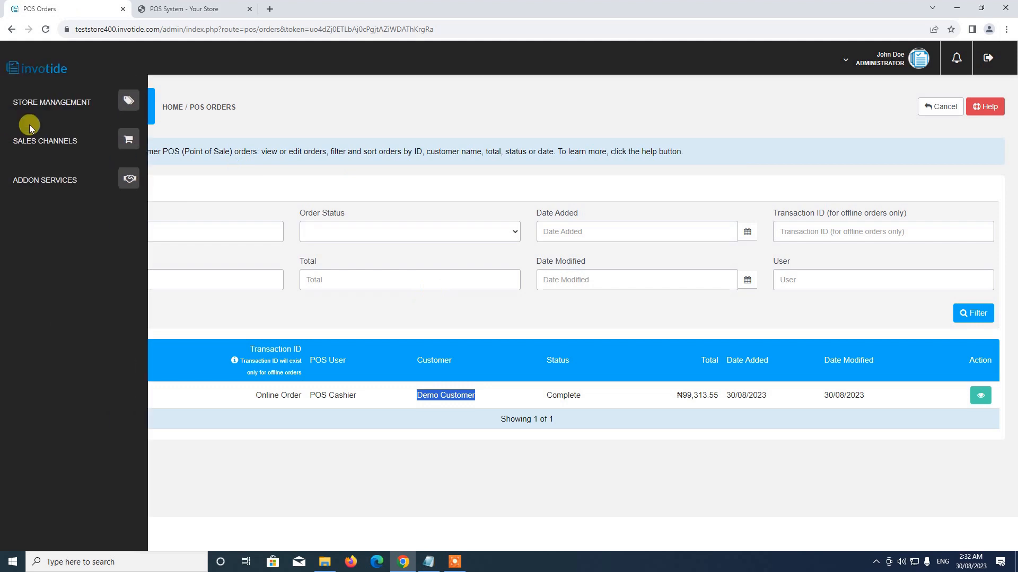
left_click(108, 148)
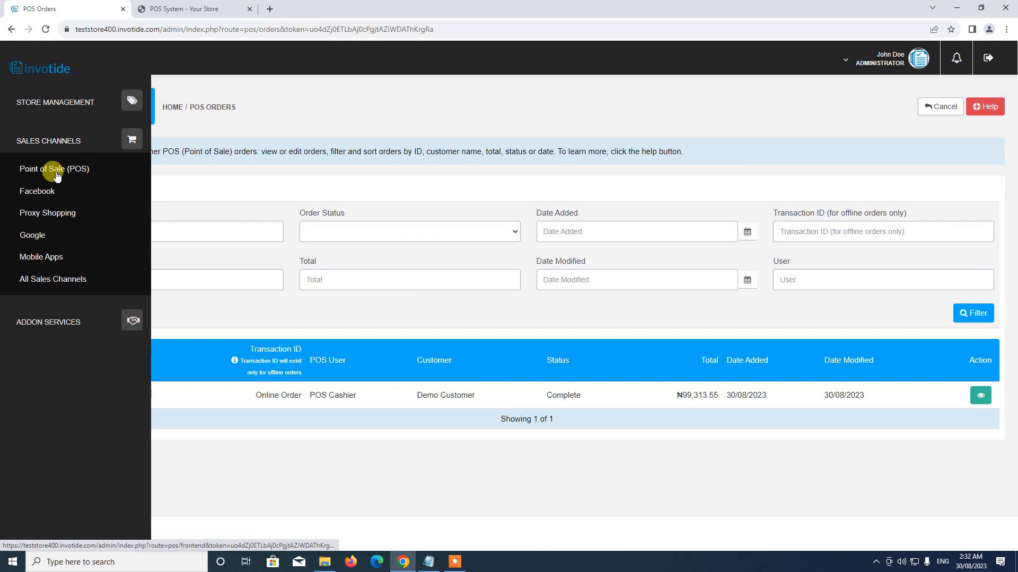
left_click(56, 176)
scroll(329, 227, "down", 2)
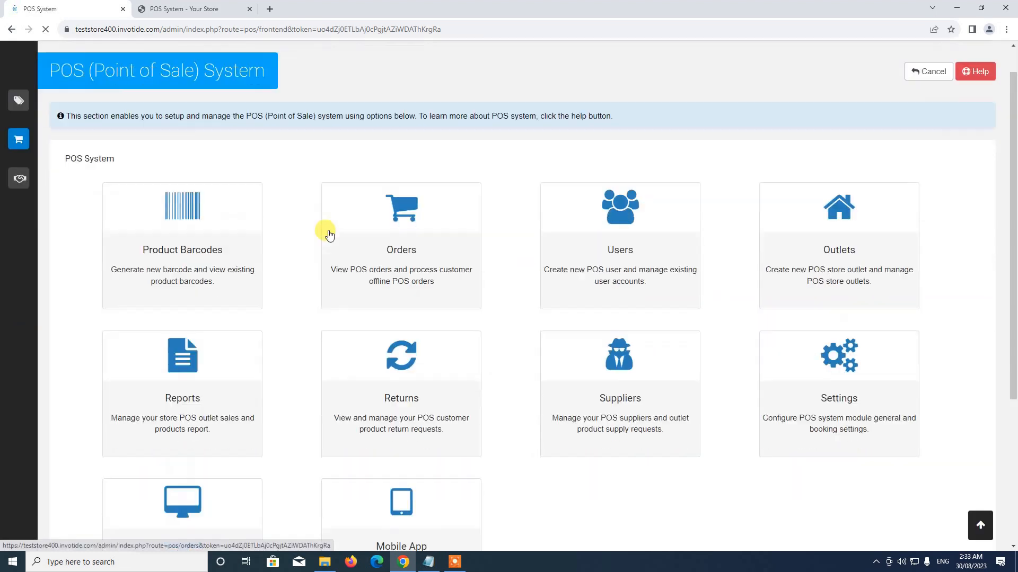
scroll(350, 225, "up", 2)
scroll(455, 291, "down", 4)
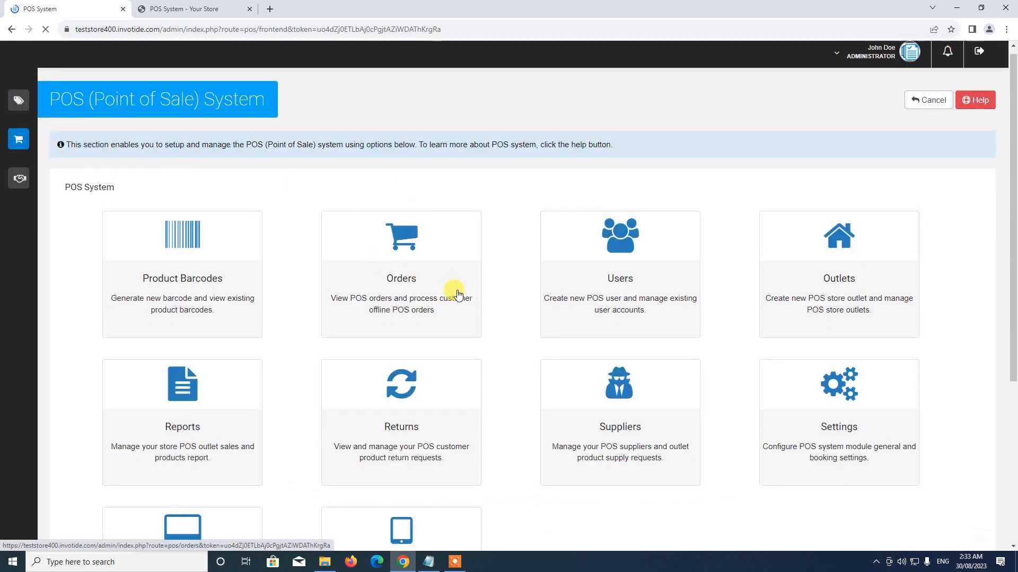
scroll(312, 191, "up", 2)
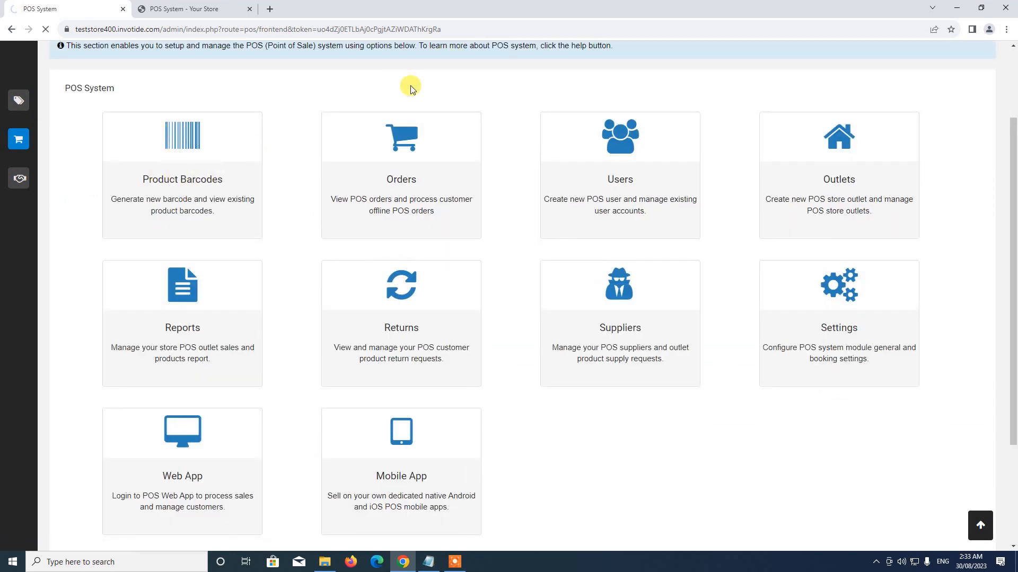
scroll(321, 133, "up", 2)
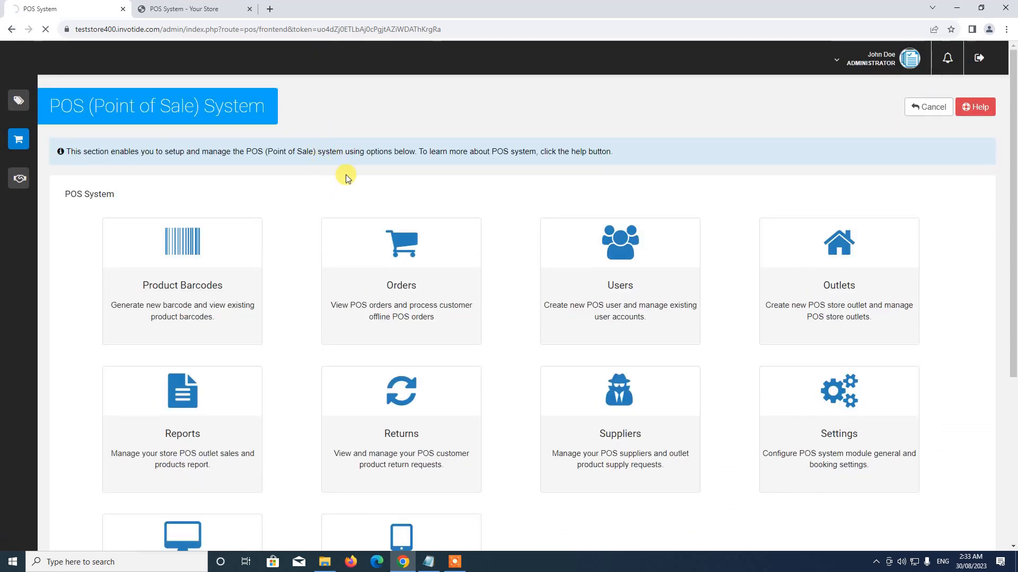
scroll(316, 326, "down", 3)
scroll(314, 324, "up", 3)
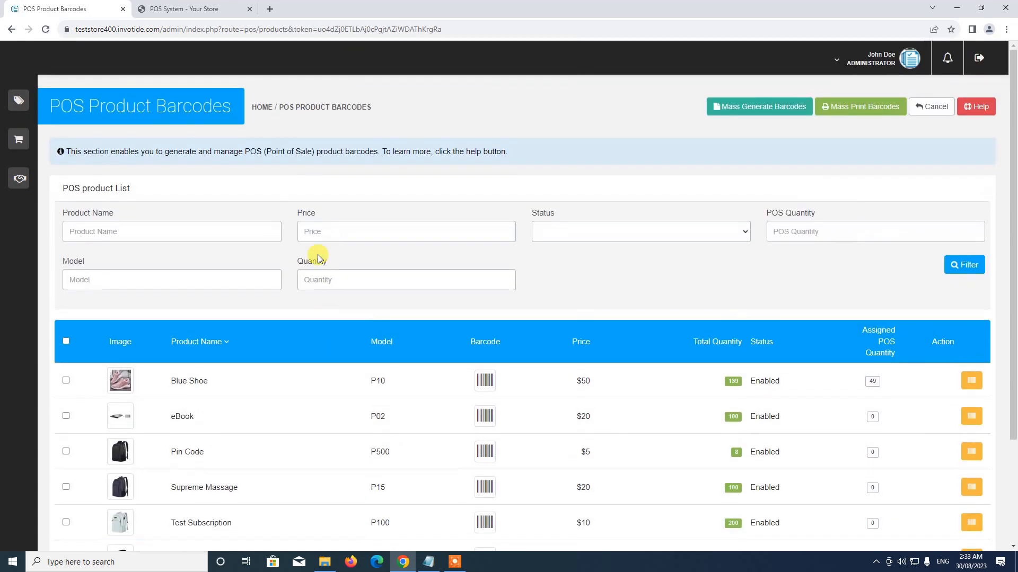
Generate a barcode for the Blue Shoe product in the POS Product Barcodes list.
scroll(404, 381, "down", 3)
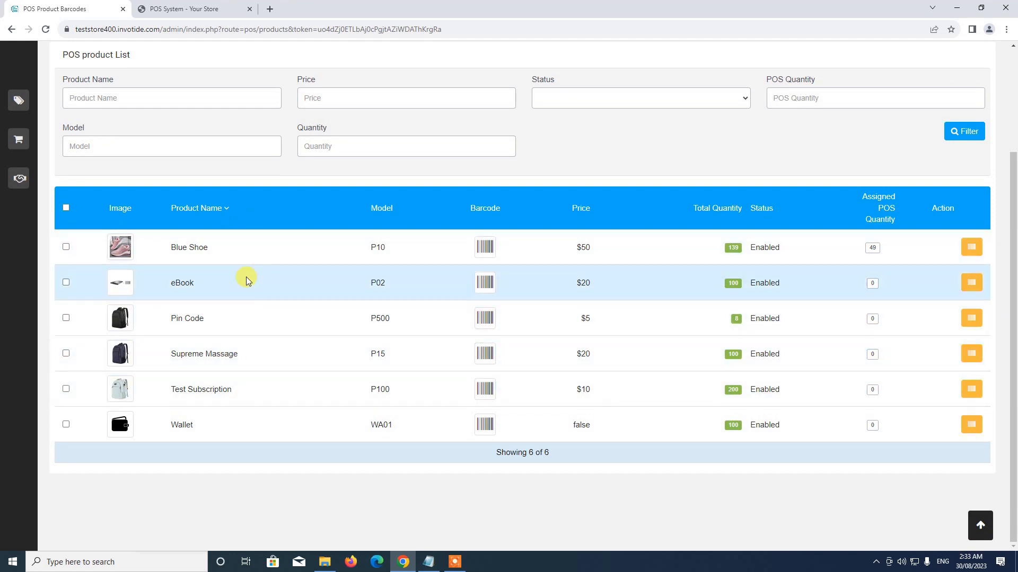
scroll(233, 286, "up", 2)
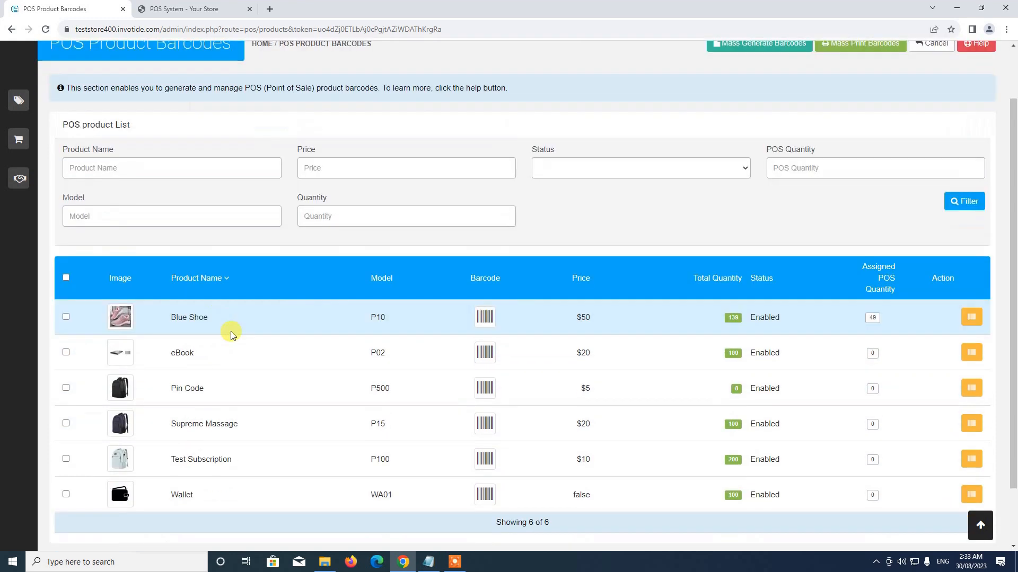
scroll(231, 332, "down", 2)
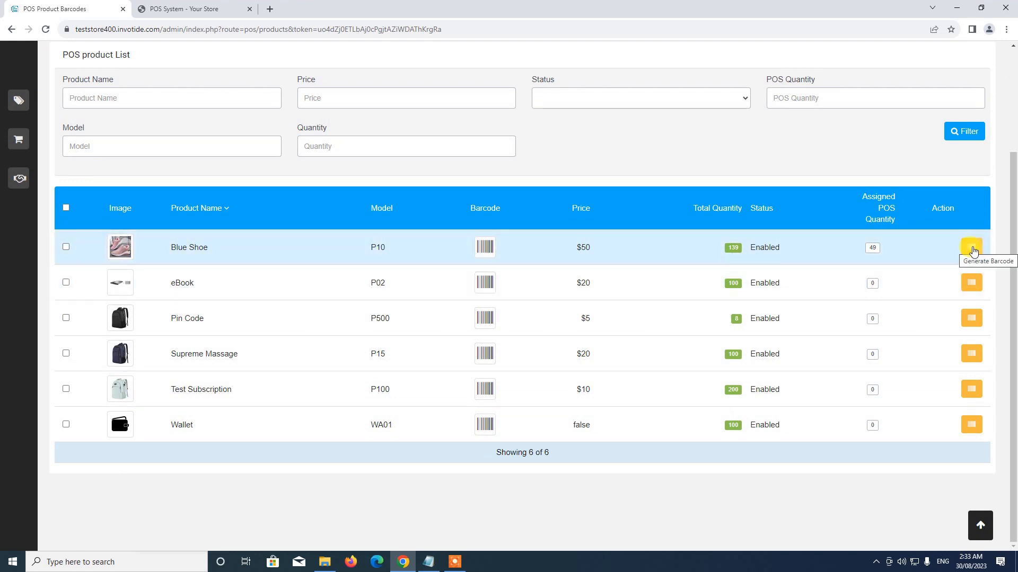
left_click(972, 248)
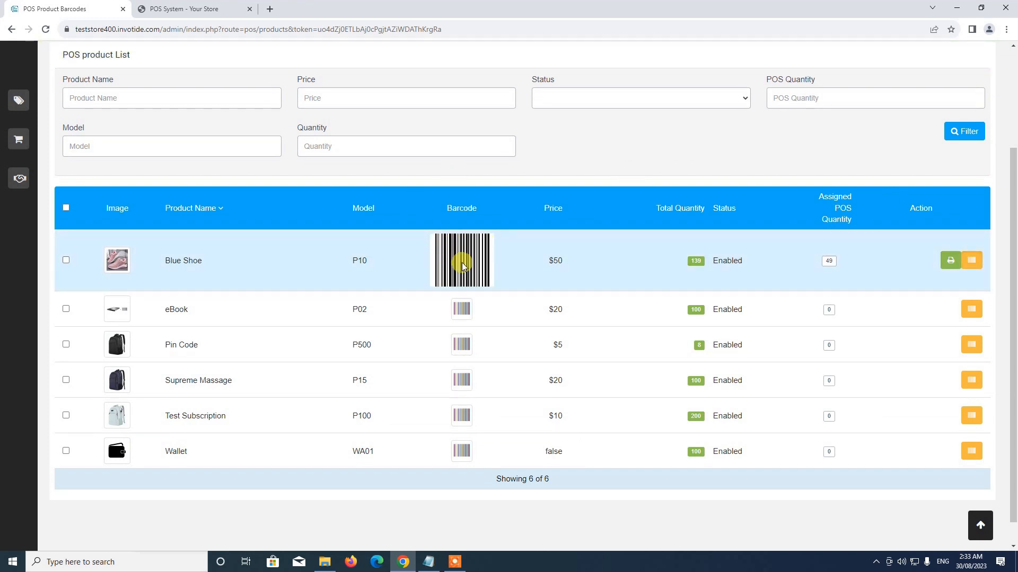
scroll(352, 266, "up", 2)
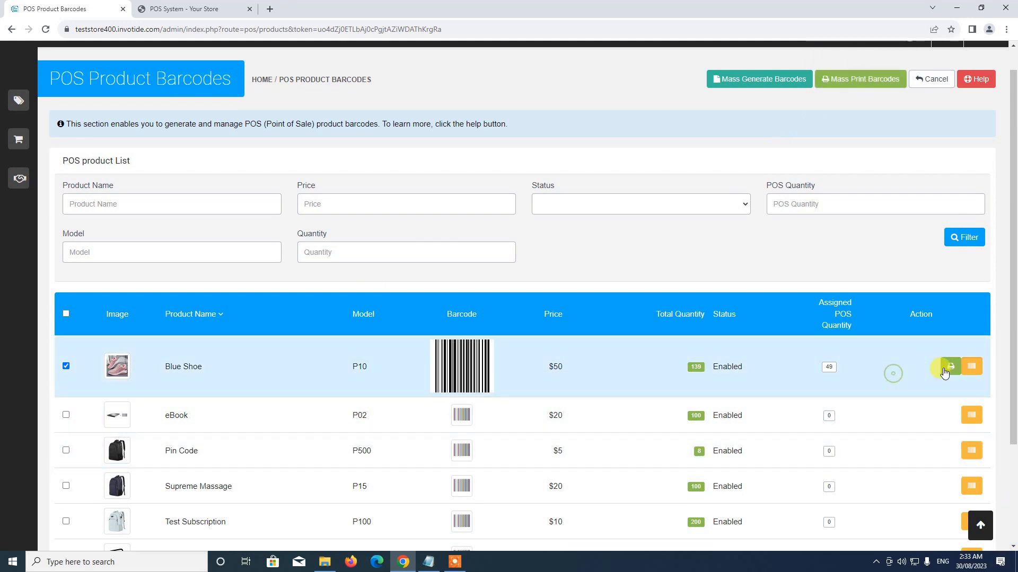
Print the Blue Shoe barcode slip and return to the product barcodes list.
left_click(947, 370)
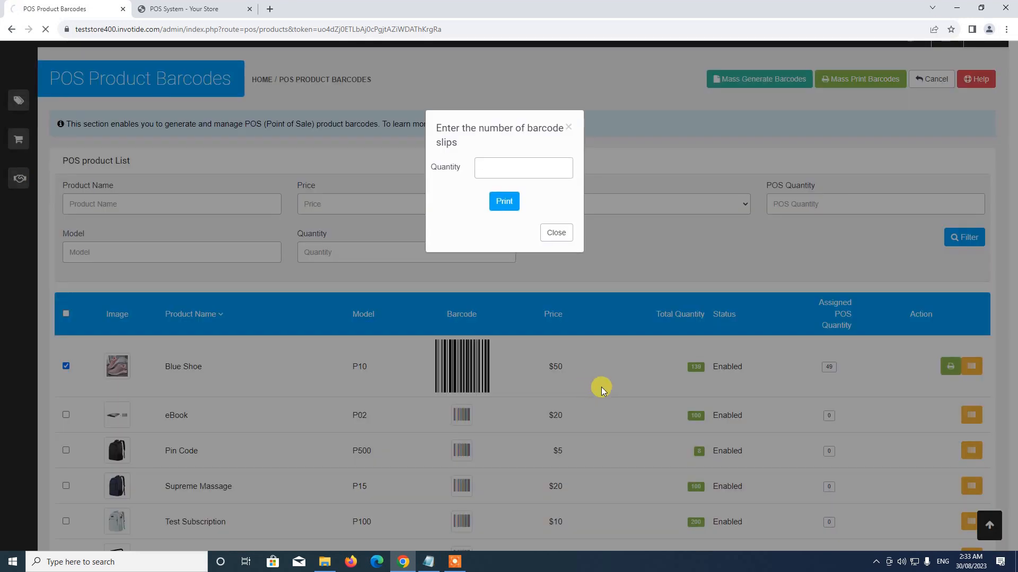
left_click(504, 200)
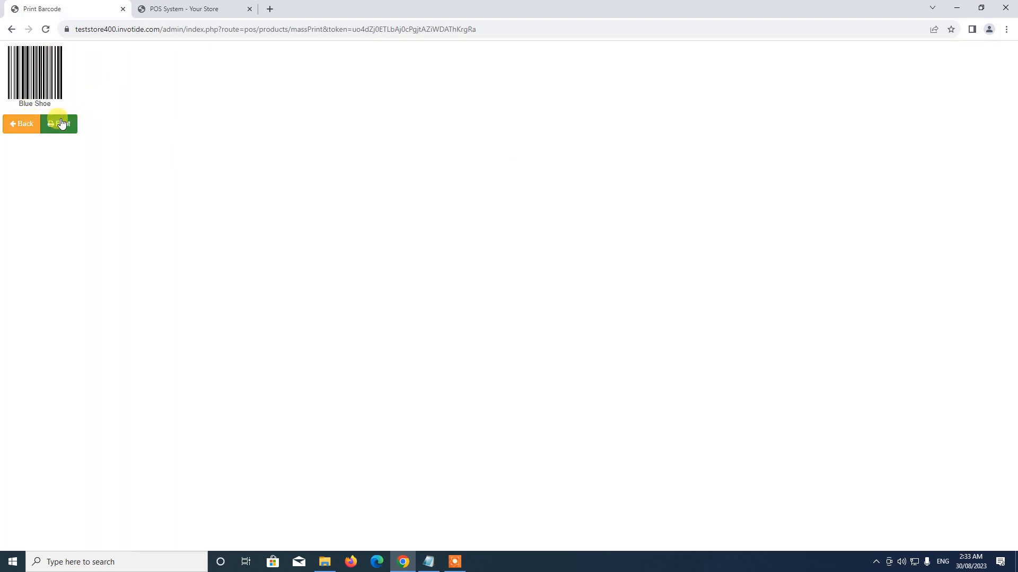
left_click(22, 125)
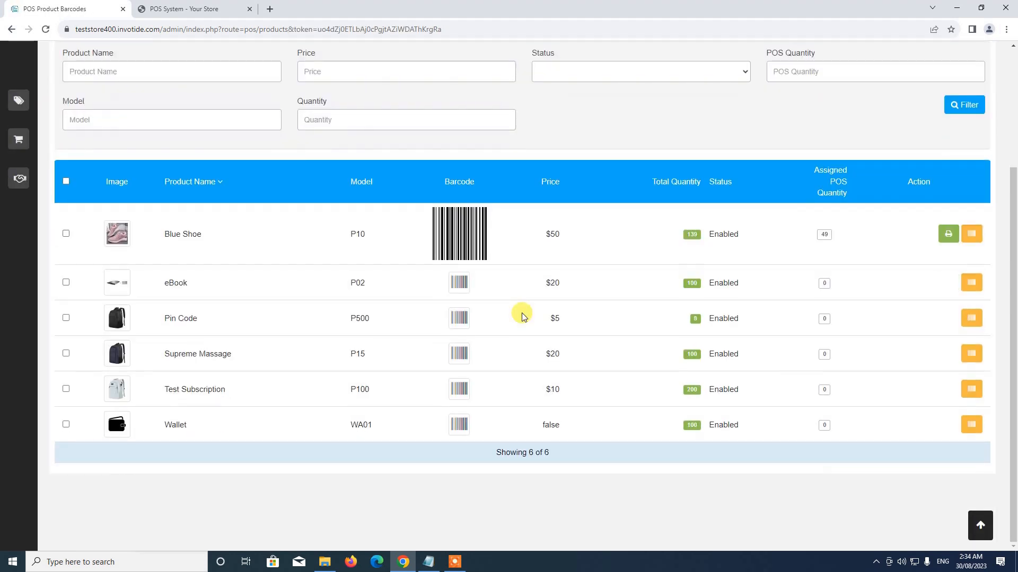
scroll(522, 316, "up", 3)
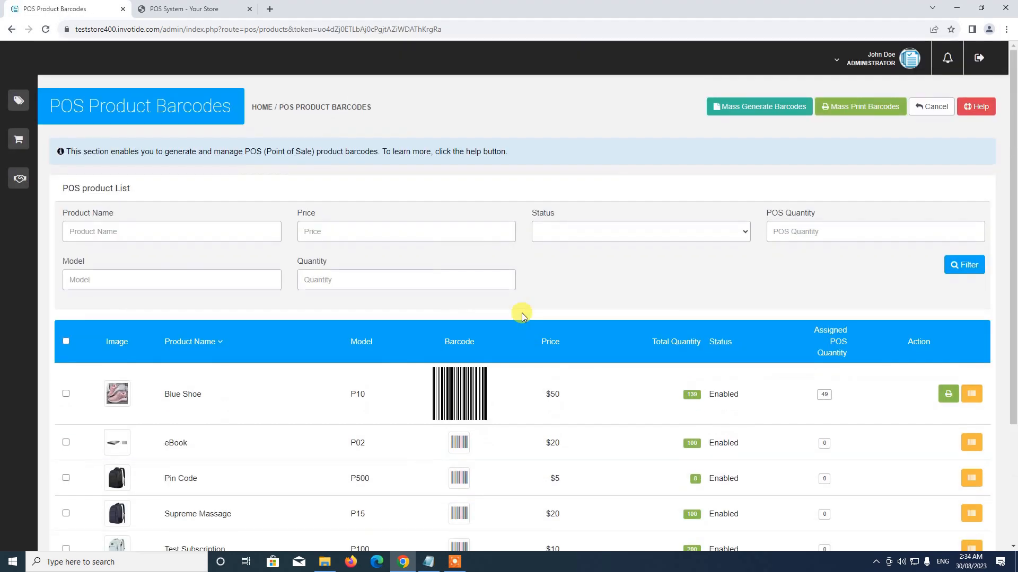
Cancel out of POS Product Barcodes back to the POS System overview of modules.
left_click(927, 107)
scroll(454, 325, "down", 2)
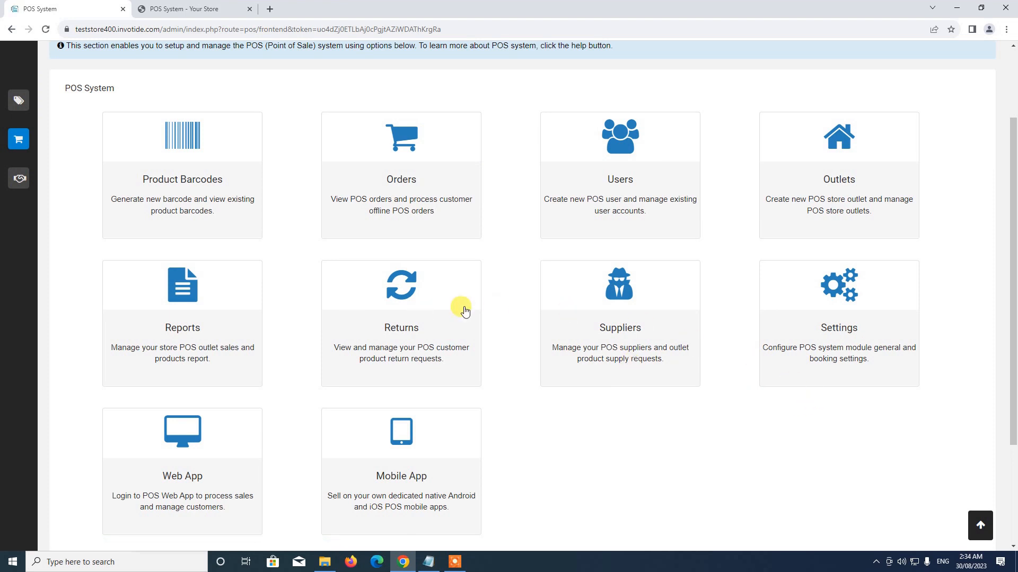
scroll(465, 312, "up", 2)
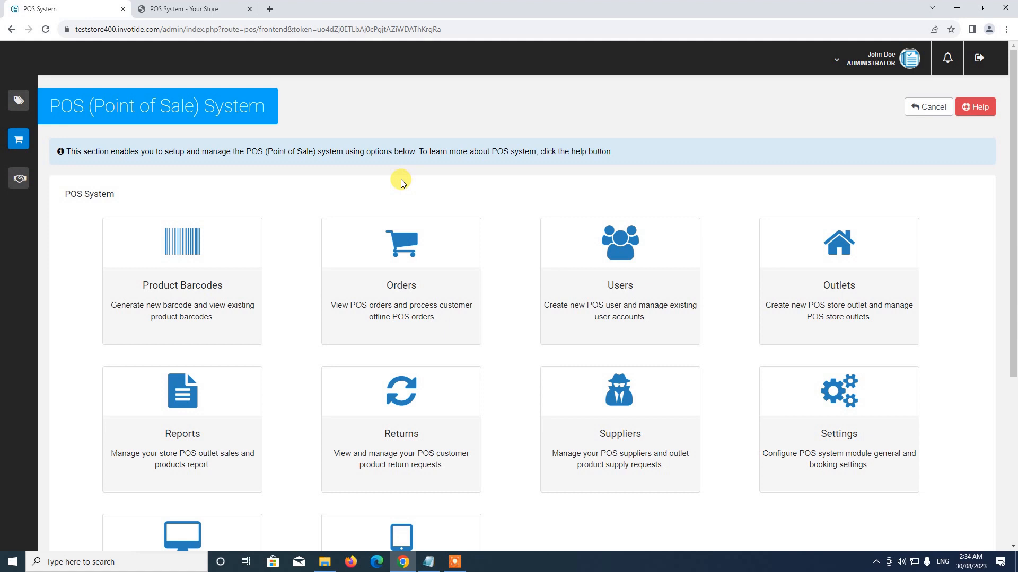
left_click(454, 562)
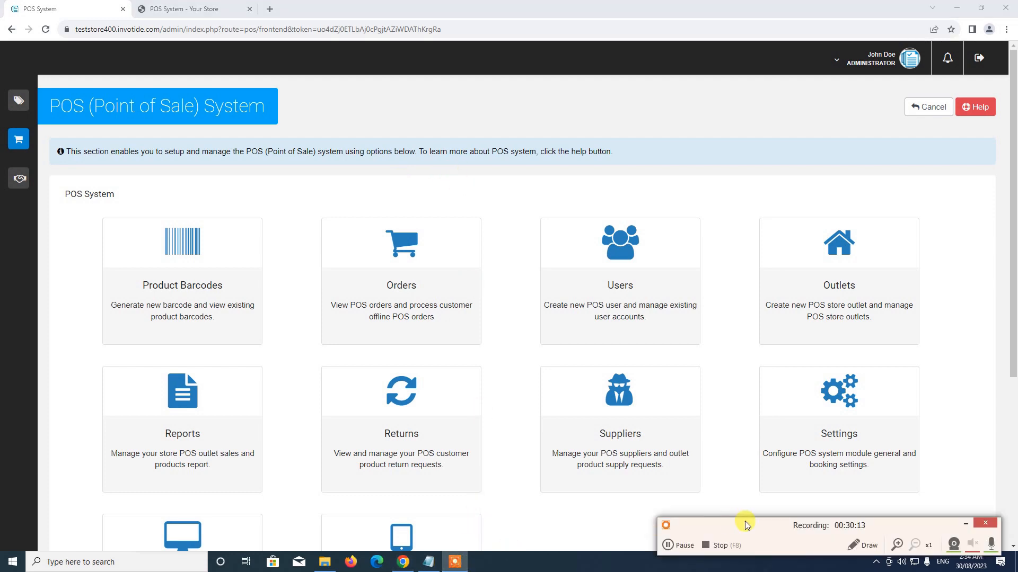